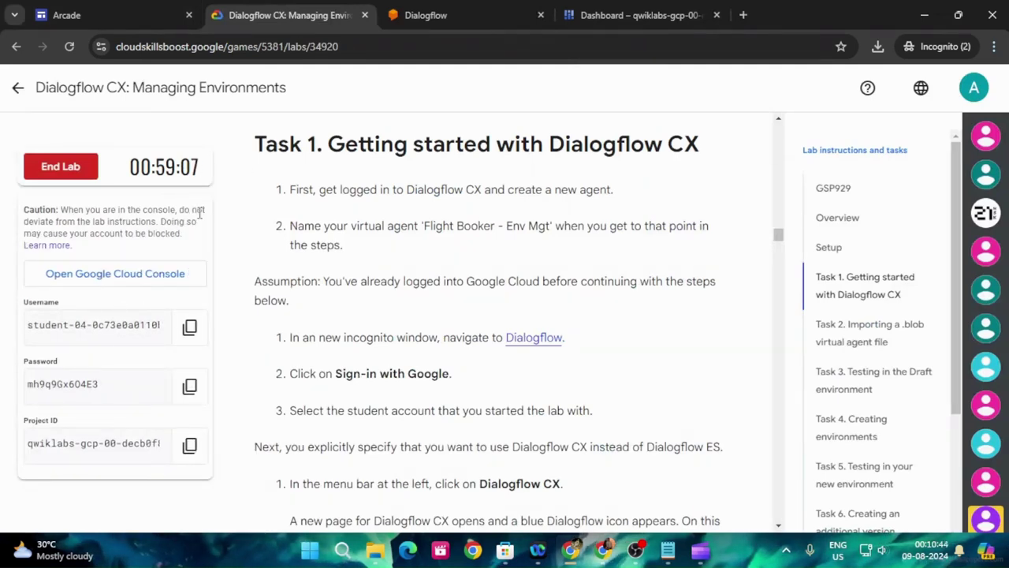
Replace the stuck Dialogflow page with a fresh one from the lab instructions and choose the lab's student account for Google sign-in
{"action": "left_click", "coordinate": [470, 13]}
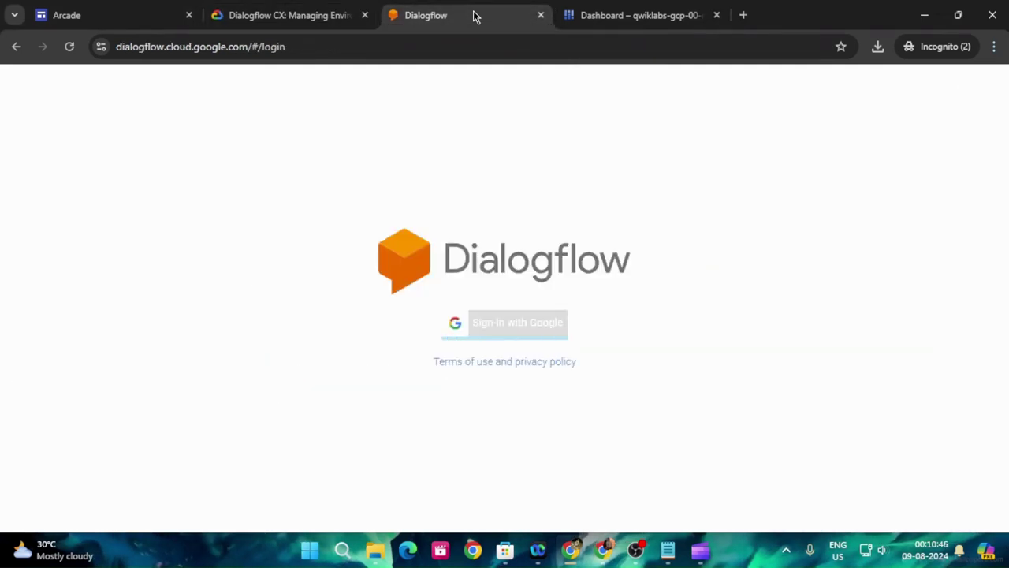
{"action": "left_click", "coordinate": [541, 15]}
{"action": "left_click", "coordinate": [535, 338]}
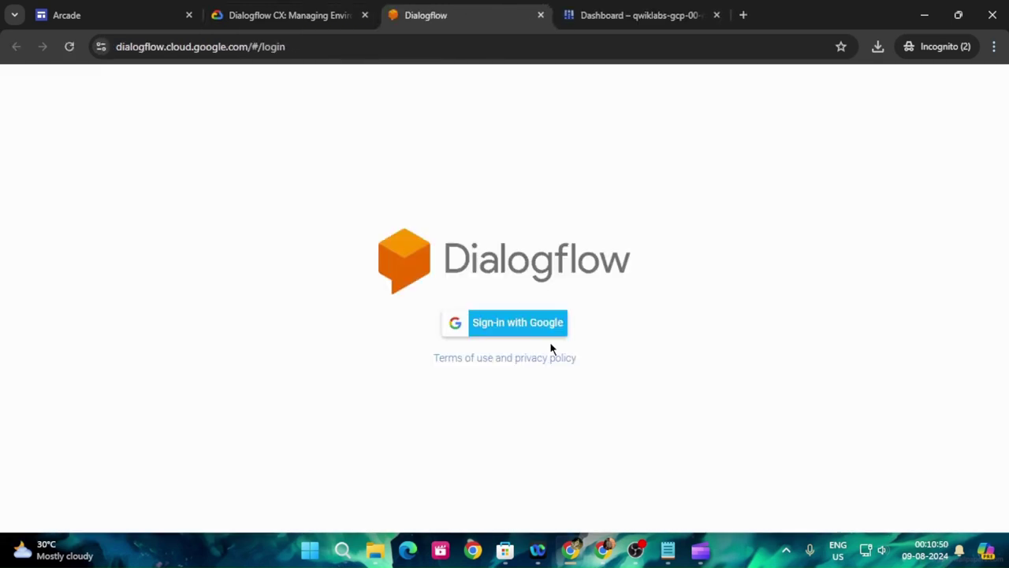
{"action": "left_click", "coordinate": [550, 330]}
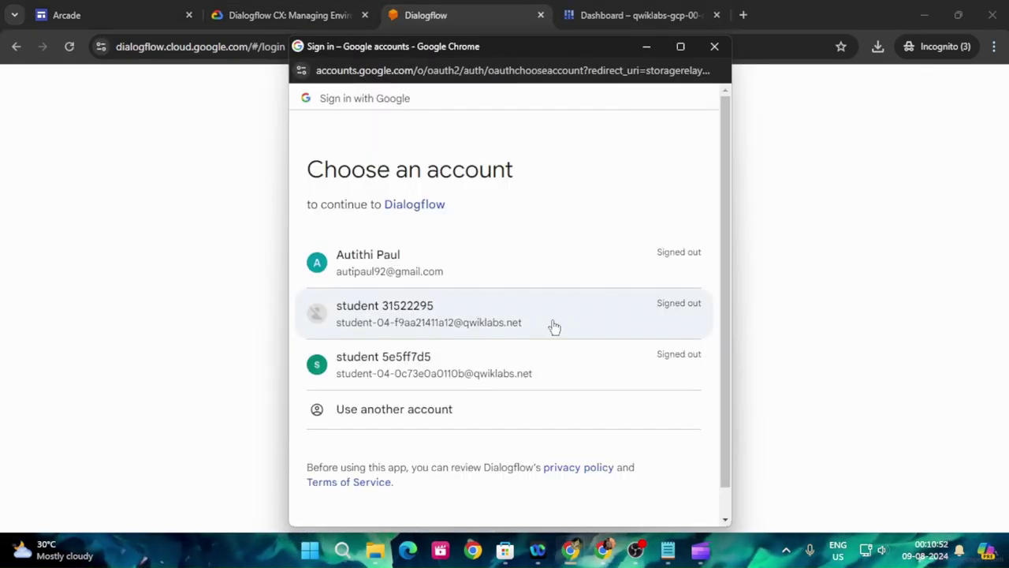
{"action": "left_click", "coordinate": [414, 378]}
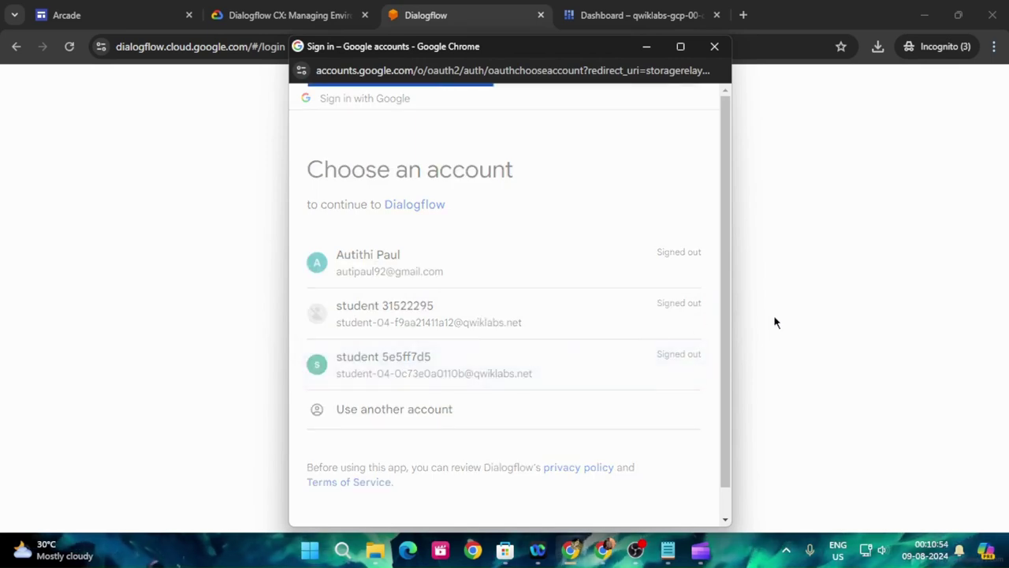
Copy the student account's password from the lab details and return to the Dialogflow sign-in
{"action": "left_click", "coordinate": [281, 14]}
{"action": "left_click", "coordinate": [189, 385]}
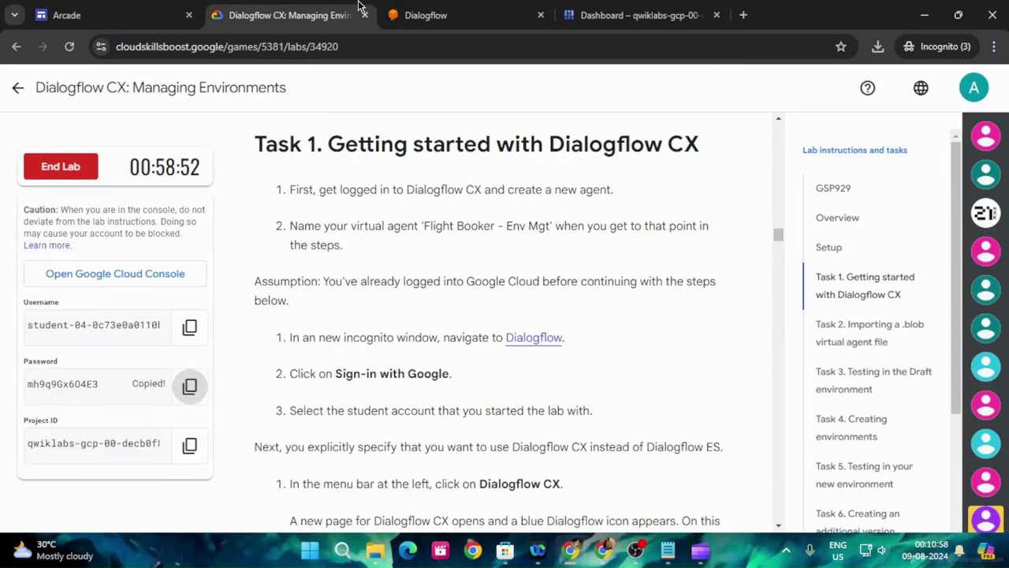
{"action": "left_click", "coordinate": [407, 6]}
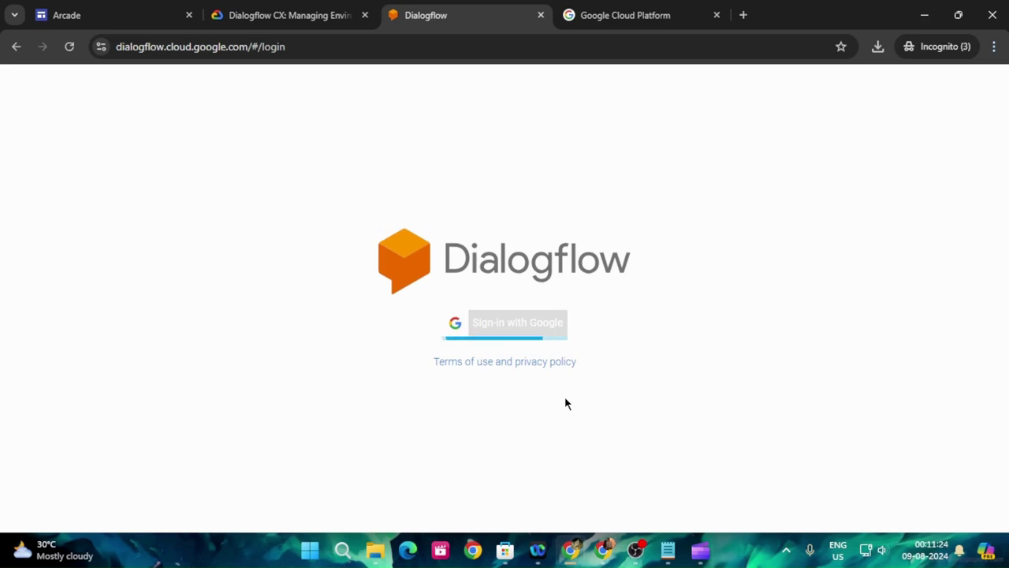
Review the Task 1 instructions on selecting a project, enabling the API and creating an agent
{"action": "left_click", "coordinate": [330, 6]}
{"action": "scroll", "coordinate": [662, 327], "scroll_direction": "down", "scroll_amount": 5}
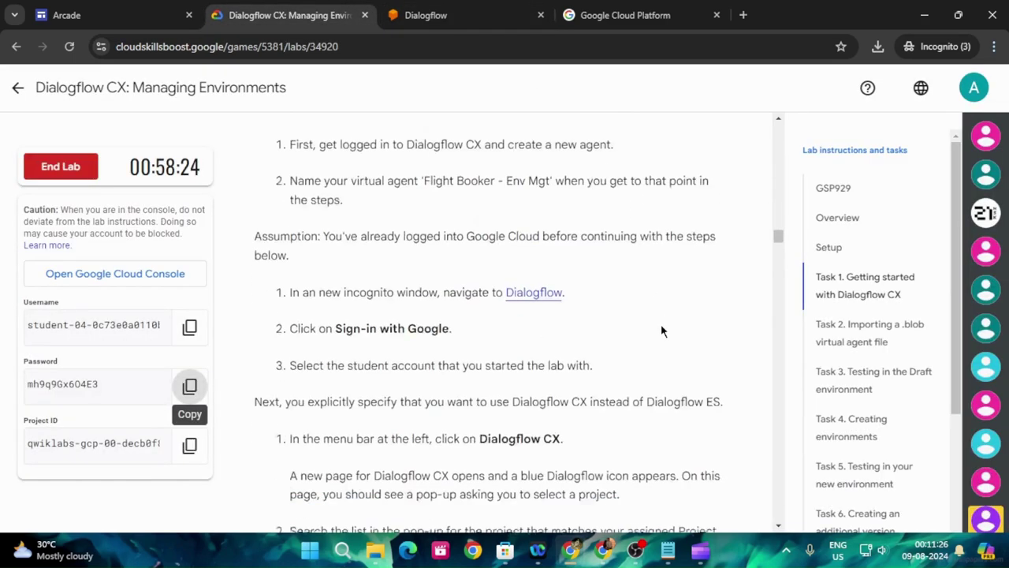
{"action": "scroll", "coordinate": [663, 330], "scroll_direction": "down", "scroll_amount": 3}
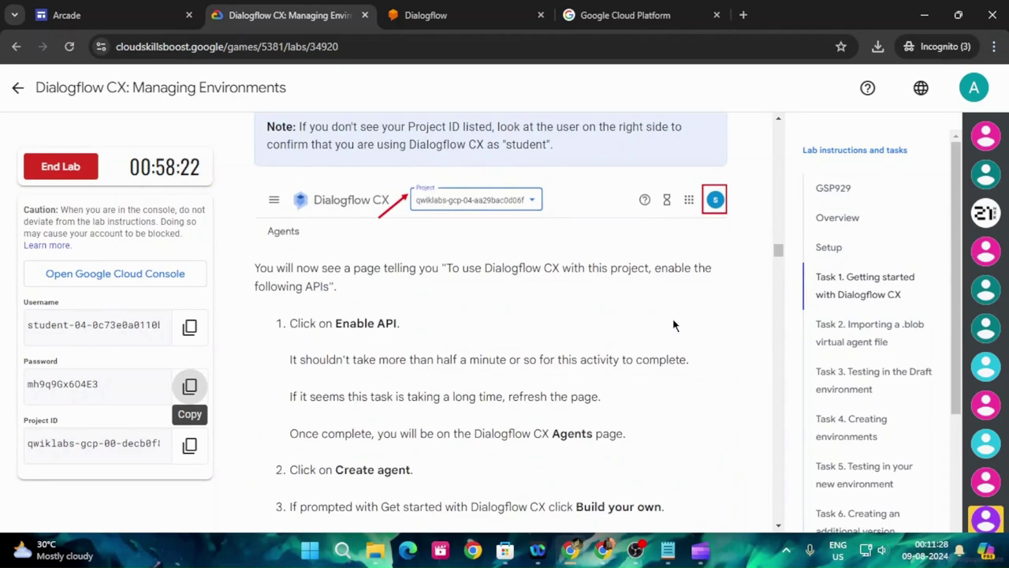
{"action": "scroll", "coordinate": [672, 323], "scroll_direction": "down", "scroll_amount": 2}
{"action": "scroll", "coordinate": [541, 217], "scroll_direction": "up", "scroll_amount": 2}
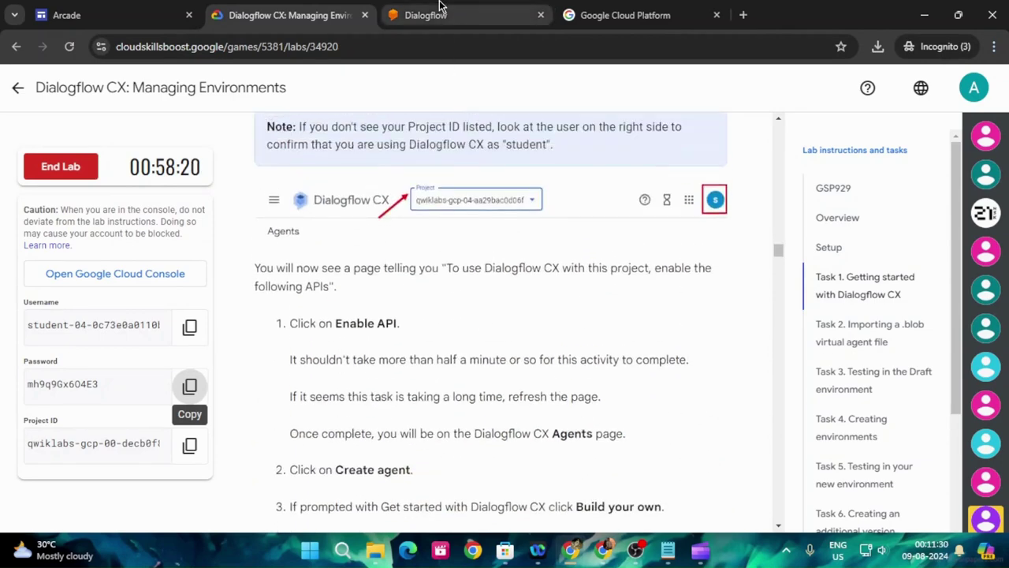
{"action": "left_click", "coordinate": [439, 7]}
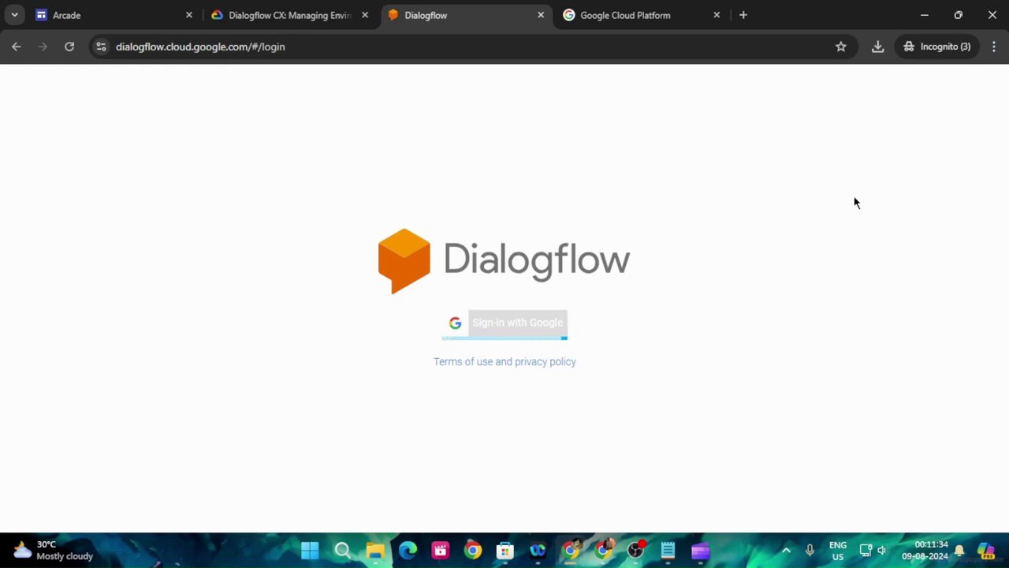
Sign in to the Google Cloud console with the lab's student account, pasting the account password
{"action": "left_click", "coordinate": [660, 7]}
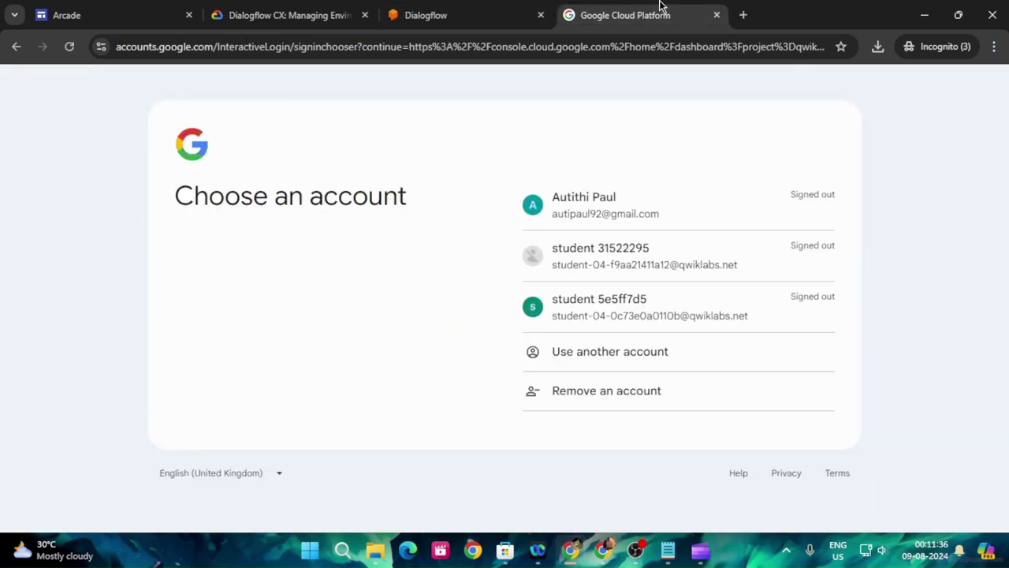
{"action": "left_click", "coordinate": [739, 316]}
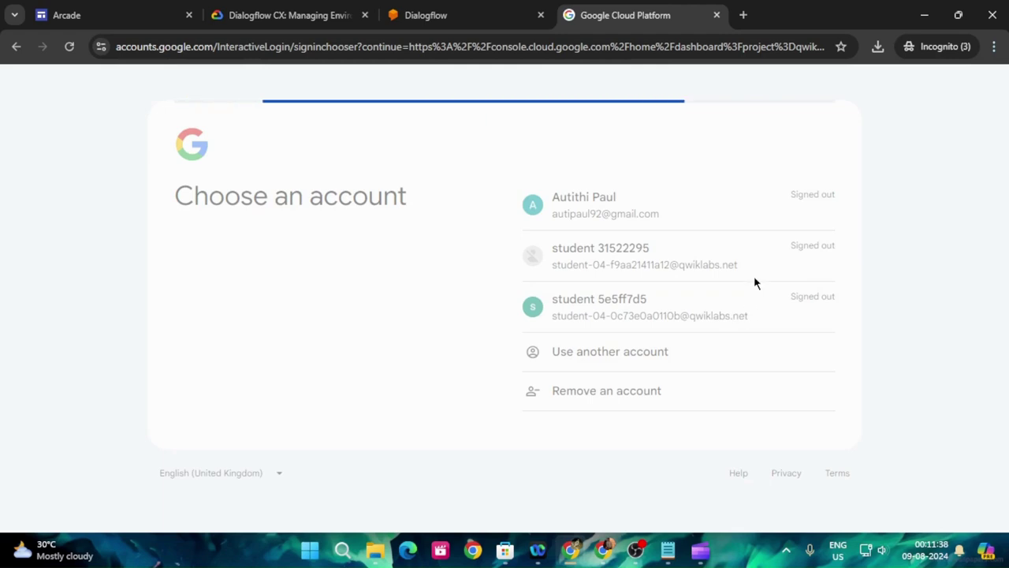
{"action": "left_click", "coordinate": [626, 272]}
{"action": "key", "text": "ctrl+v"}
{"action": "left_click", "coordinate": [804, 376]}
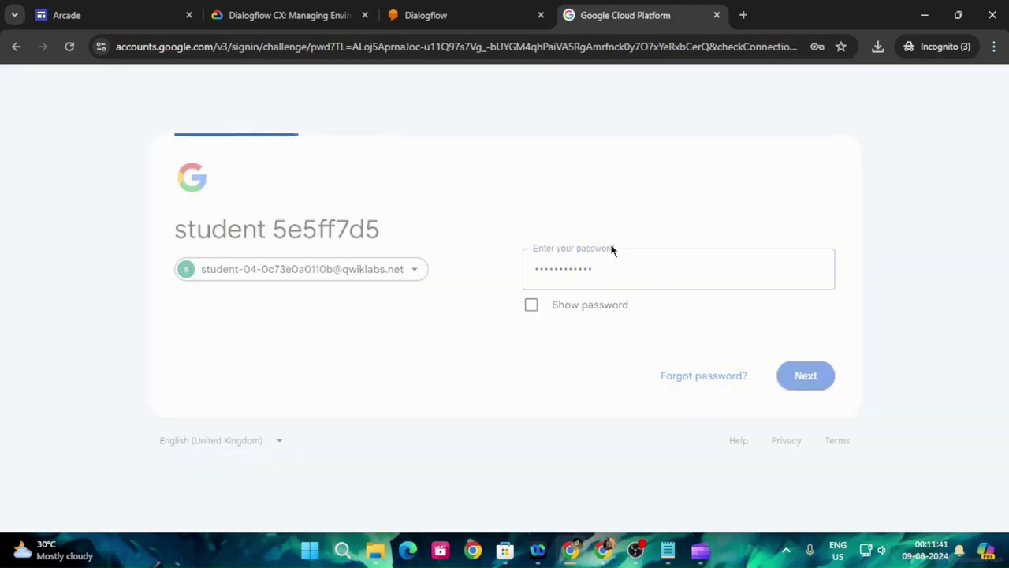
{"action": "left_click", "coordinate": [477, 7]}
{"action": "left_click", "coordinate": [631, 10]}
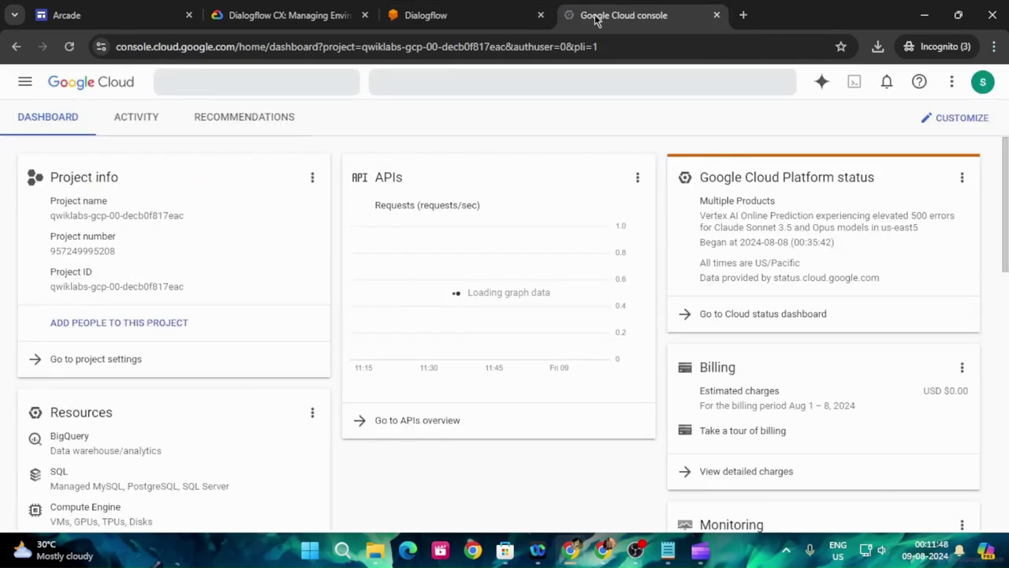
Reopen Dialogflow from the lab instructions and accept its Terms of Service
{"action": "left_click", "coordinate": [312, 6]}
{"action": "left_click", "coordinate": [497, 6]}
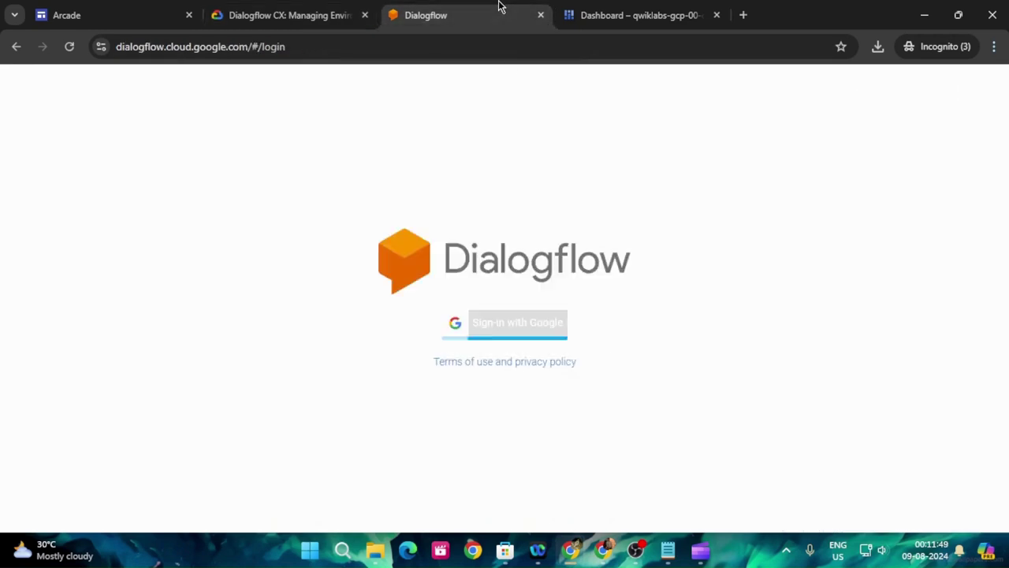
{"action": "left_click", "coordinate": [295, 8]}
{"action": "scroll", "coordinate": [503, 317], "scroll_direction": "up", "scroll_amount": 5}
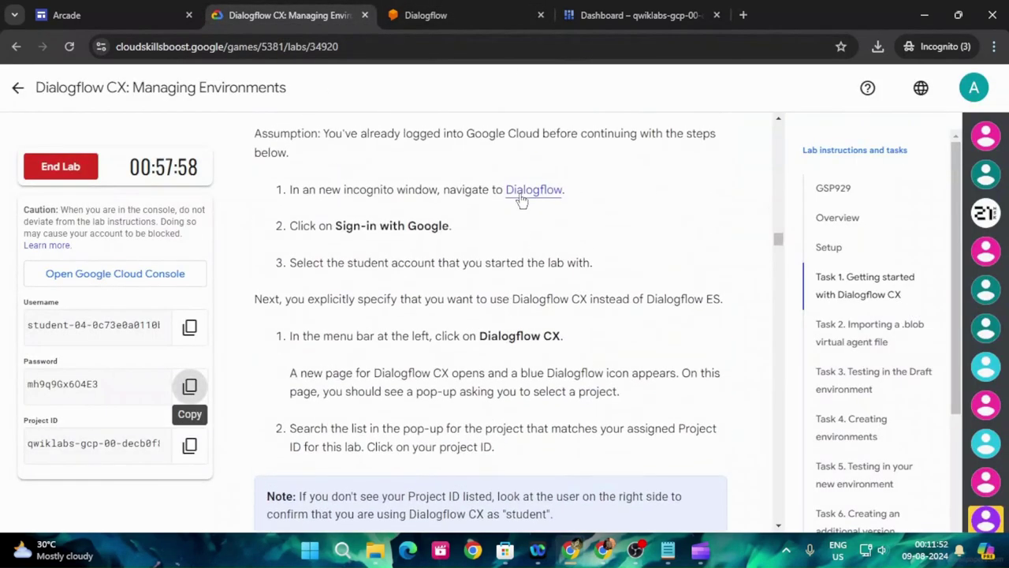
{"action": "left_click", "coordinate": [521, 199]}
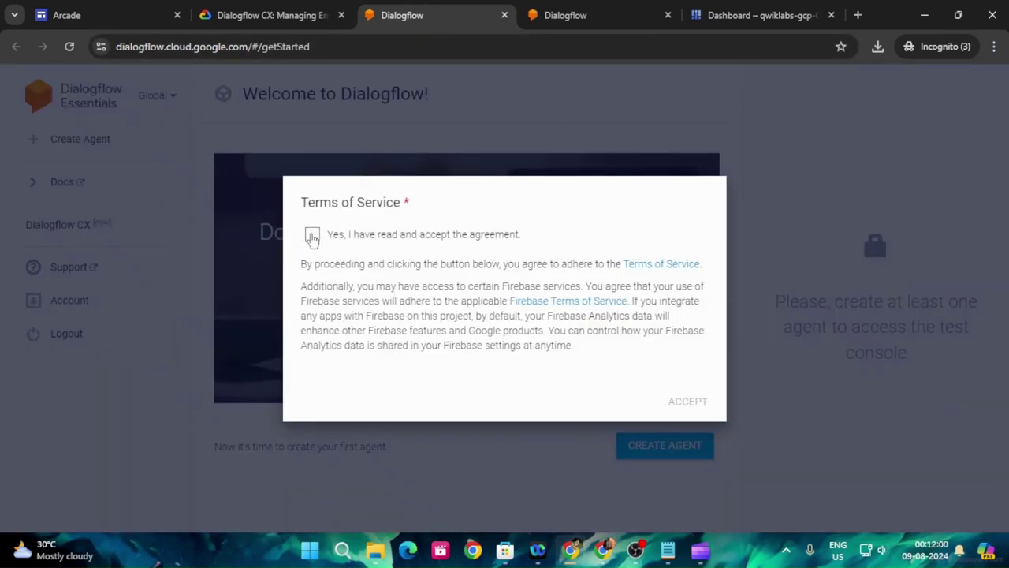
{"action": "left_click", "coordinate": [312, 236]}
{"action": "left_click", "coordinate": [697, 403]}
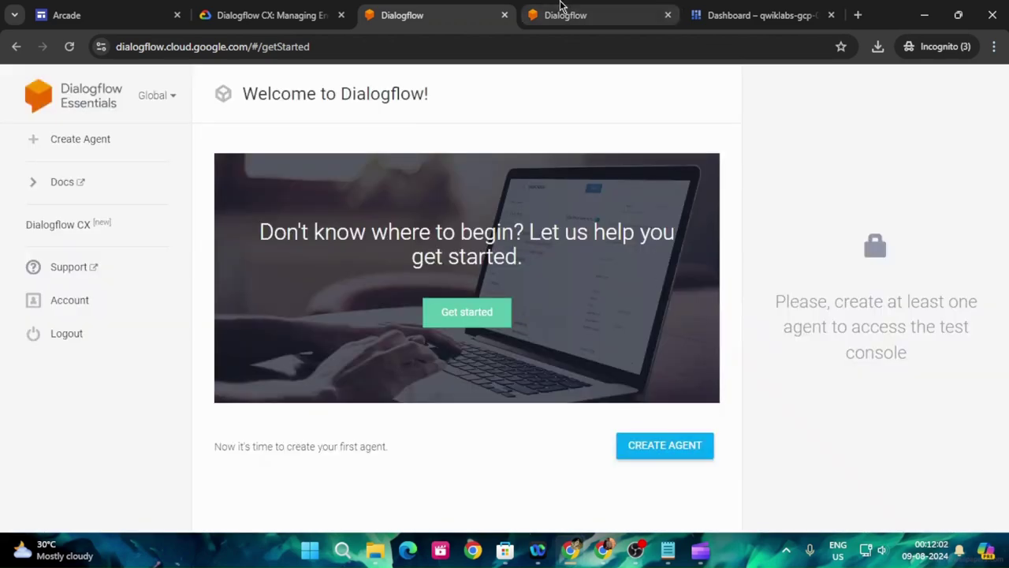
Close the stuck duplicate Dialogflow sign-in page and return to the Dialogflow welcome page
{"action": "left_click", "coordinate": [562, 10]}
{"action": "left_click", "coordinate": [668, 15]}
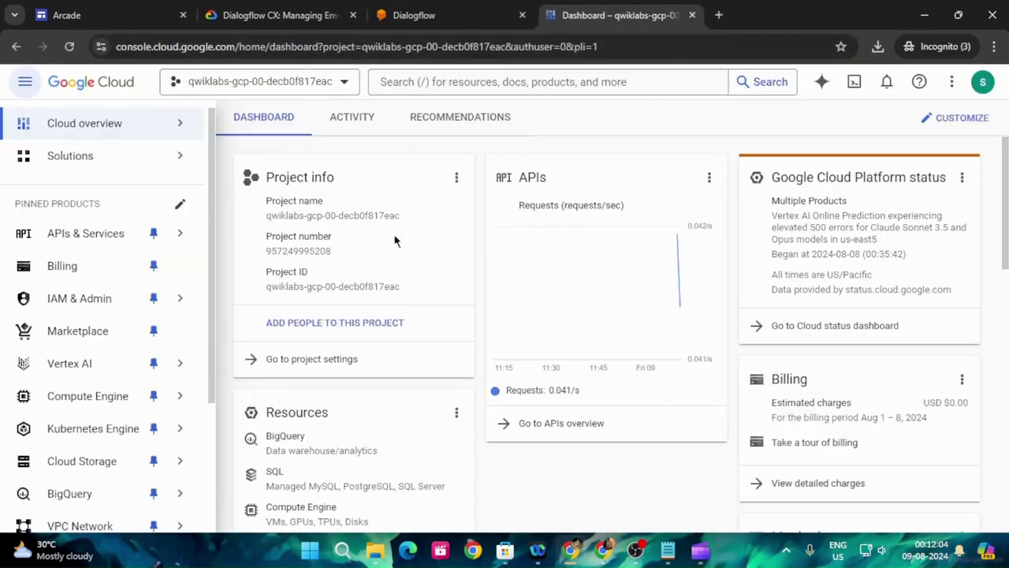
{"action": "left_click", "coordinate": [446, 6]}
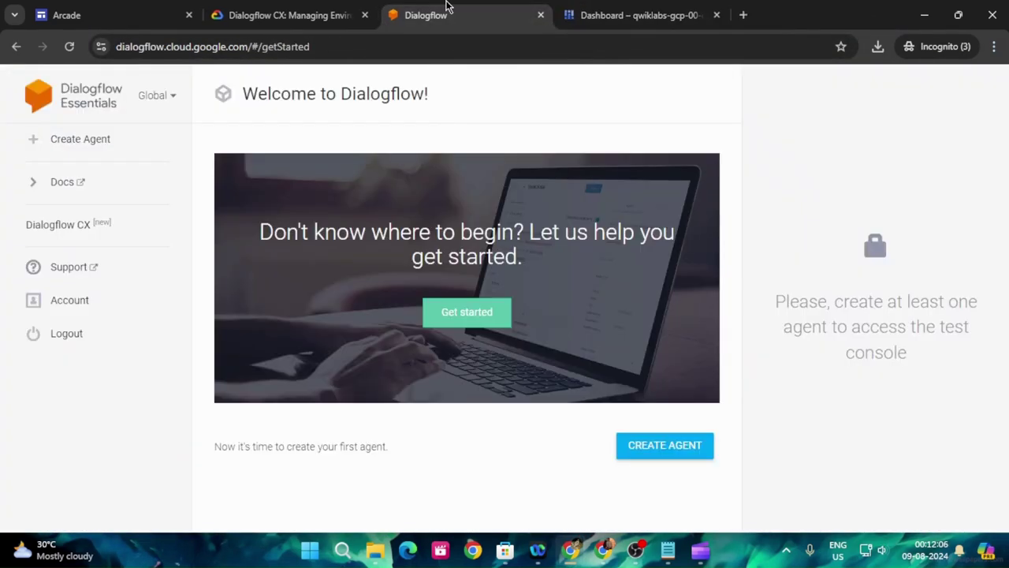
Check the lab instructions for the next Task 1 action and open Dialogflow CX from Dialogflow Essentials
{"action": "left_click", "coordinate": [275, 12]}
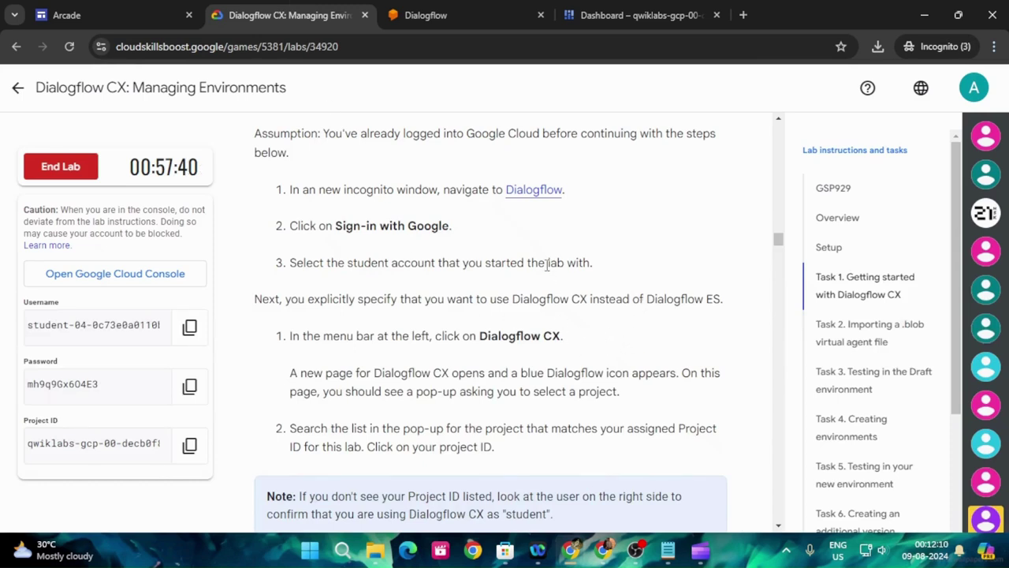
{"action": "left_click", "coordinate": [465, 12]}
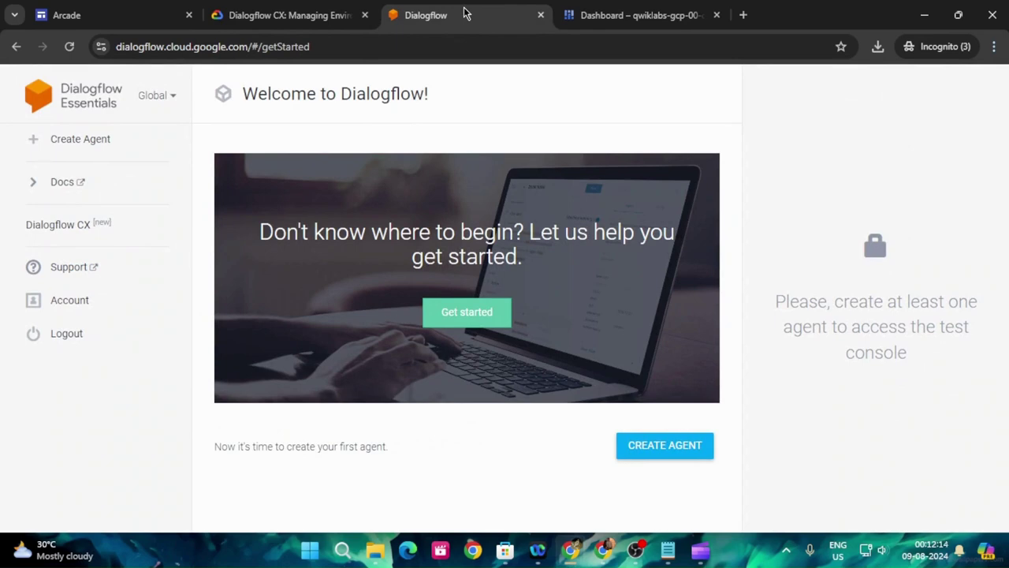
{"action": "left_click", "coordinate": [275, 13]}
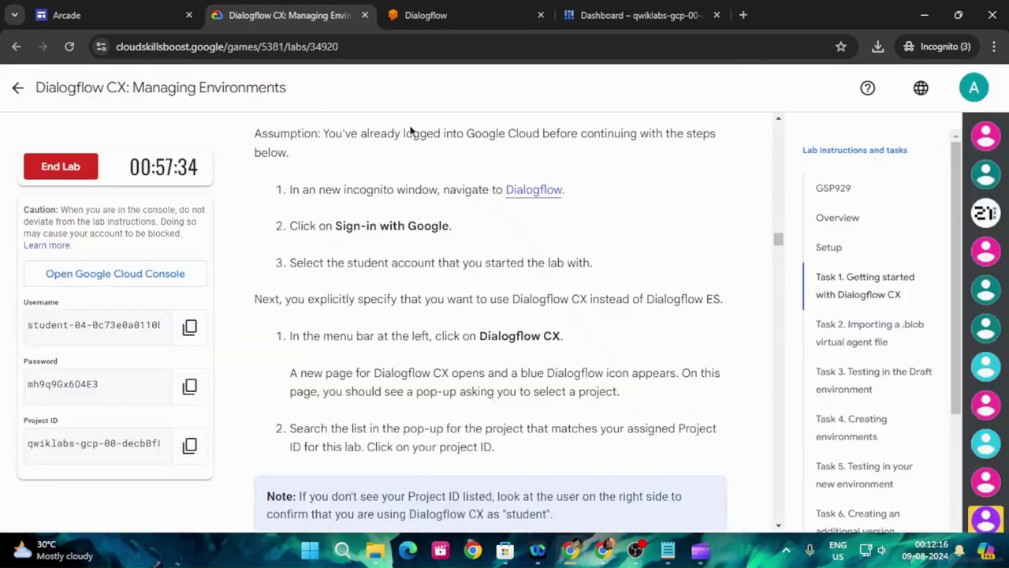
{"action": "scroll", "coordinate": [359, 362], "scroll_direction": "down", "scroll_amount": 2}
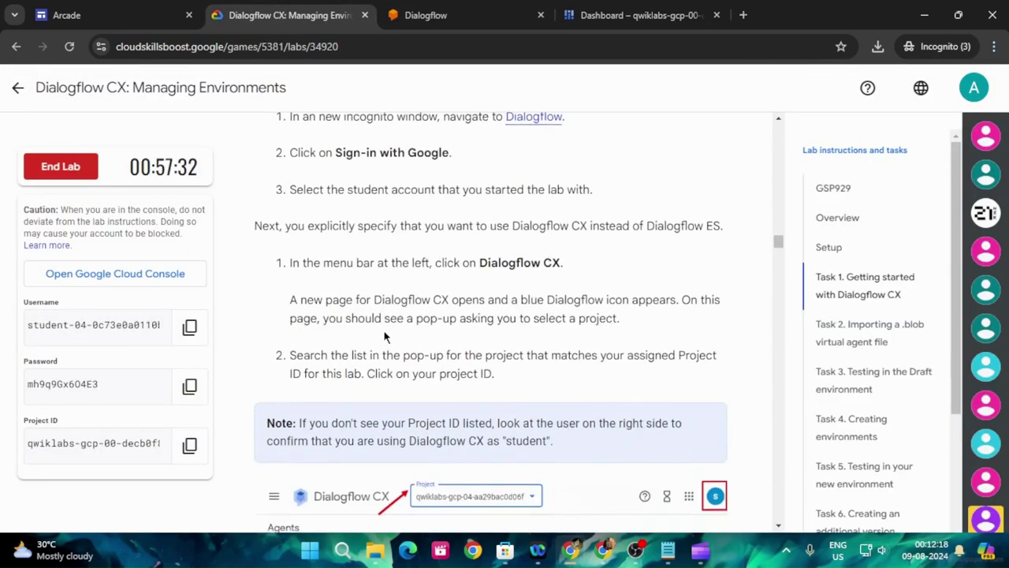
{"action": "left_click", "coordinate": [423, 9]}
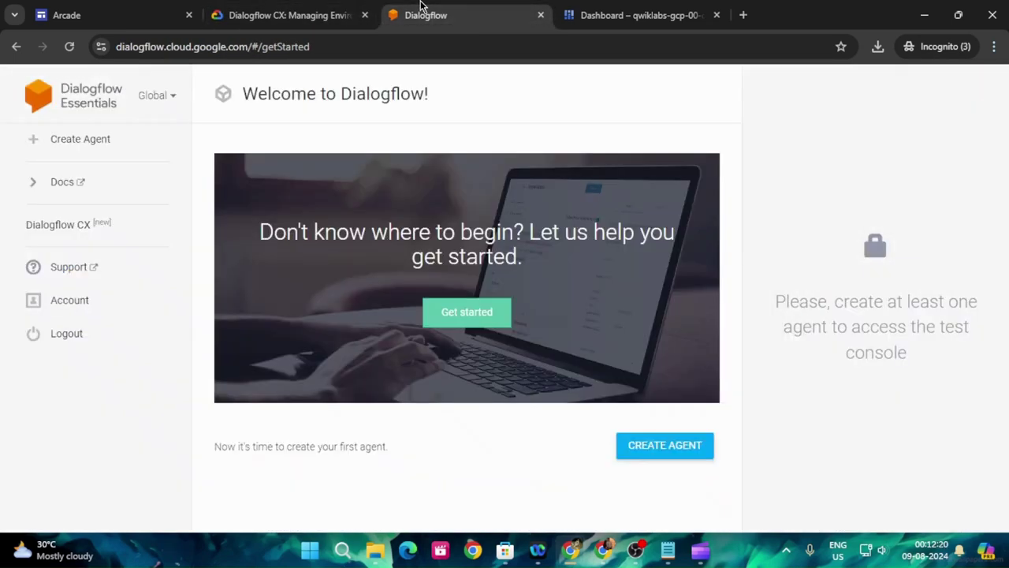
{"action": "left_click", "coordinate": [75, 226]}
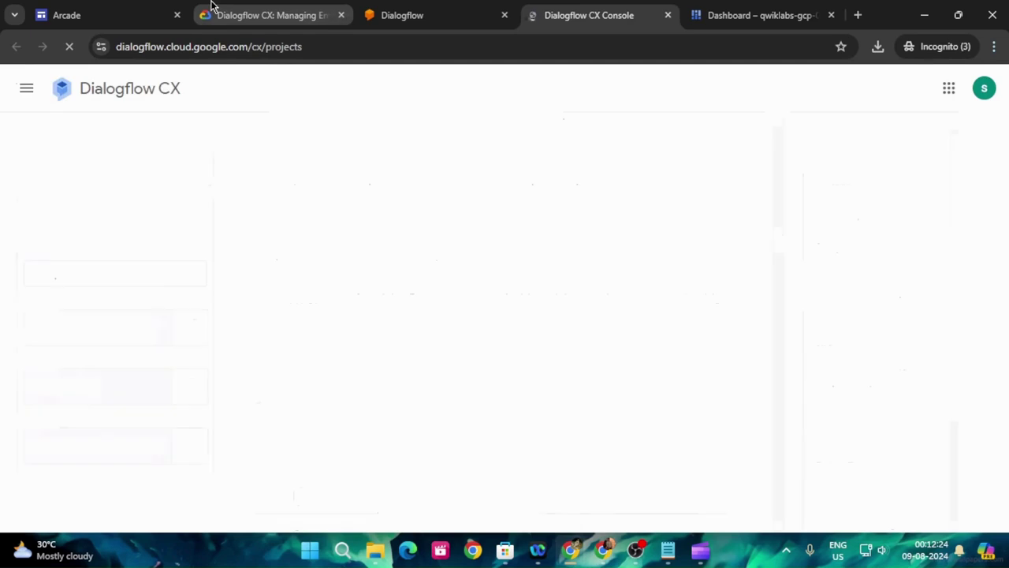
Copy the lab's project ID, search for it in the Dialogflow CX project selection and select the assigned project
{"action": "left_click", "coordinate": [217, 11]}
{"action": "scroll", "coordinate": [505, 280], "scroll_direction": "down", "scroll_amount": 1}
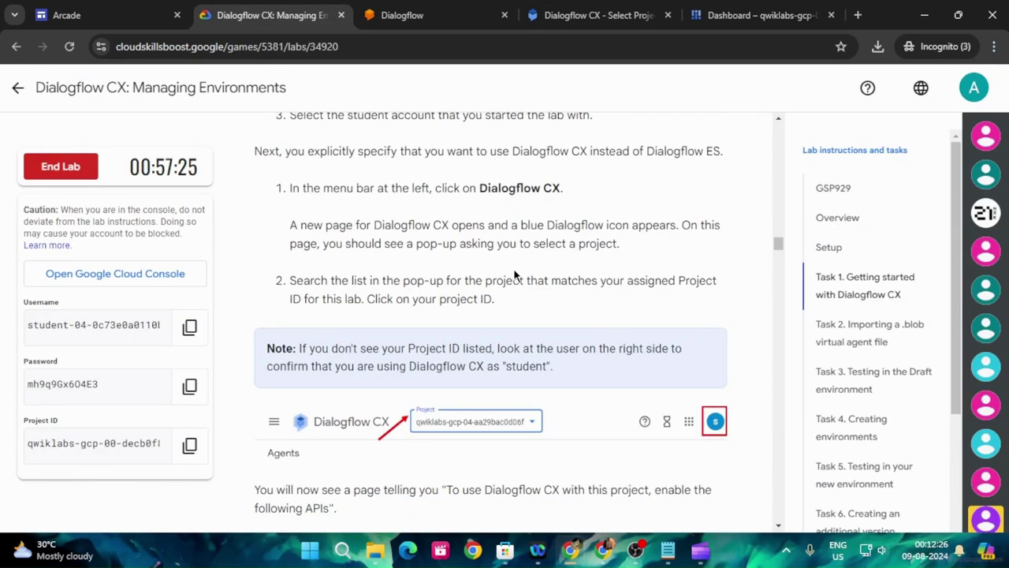
{"action": "scroll", "coordinate": [513, 274], "scroll_direction": "down", "scroll_amount": 1}
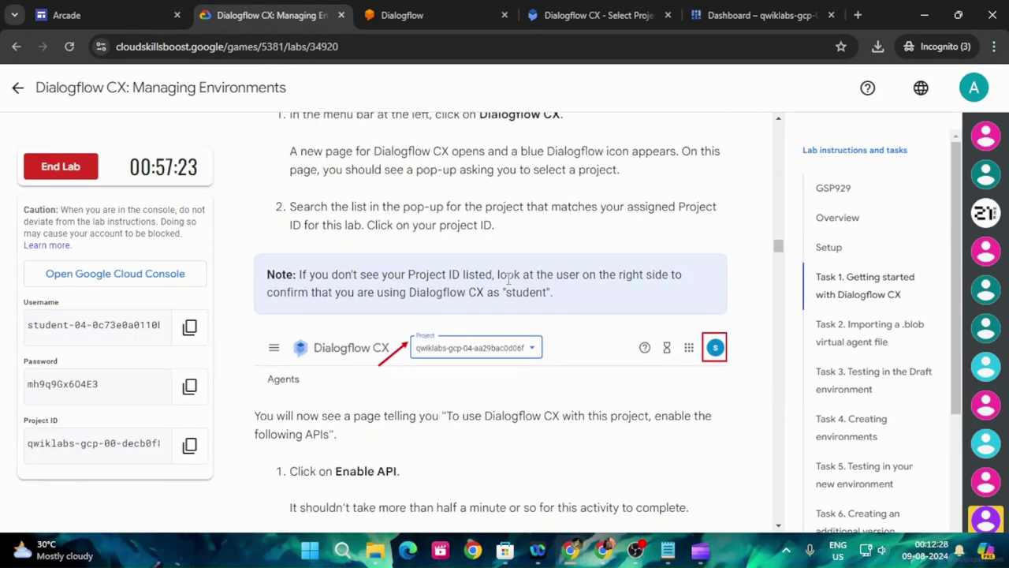
{"action": "left_click", "coordinate": [558, 8]}
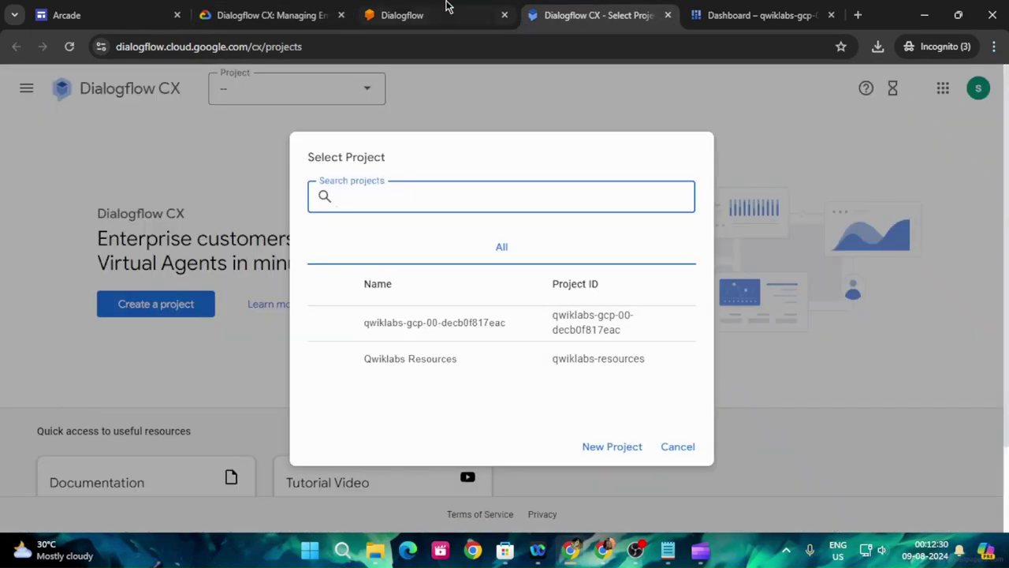
{"action": "left_click", "coordinate": [268, 15]}
{"action": "left_click", "coordinate": [178, 459]}
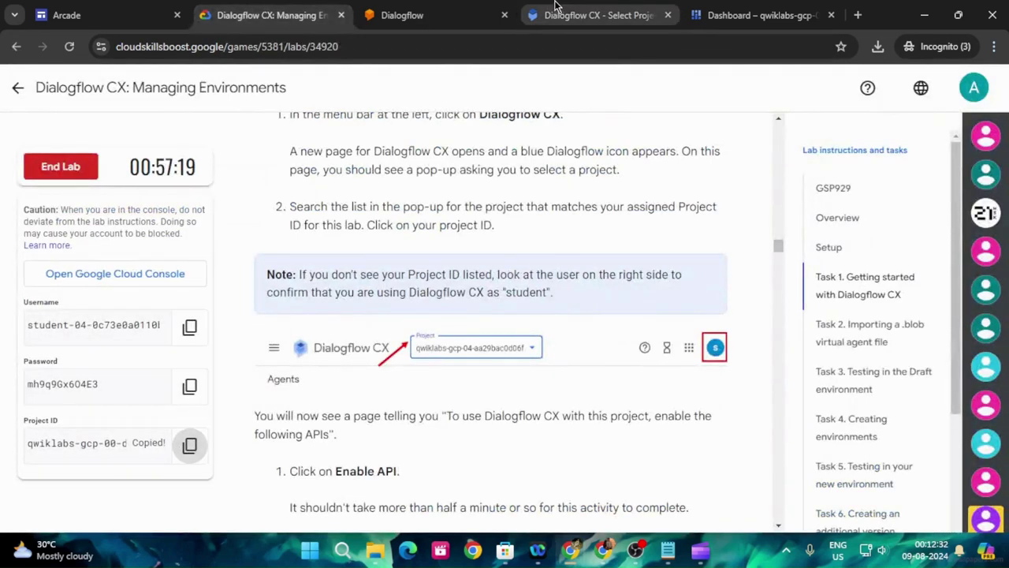
{"action": "left_click", "coordinate": [600, 15]}
{"action": "key", "text": "ctrl+v"}
{"action": "left_click", "coordinate": [430, 331]}
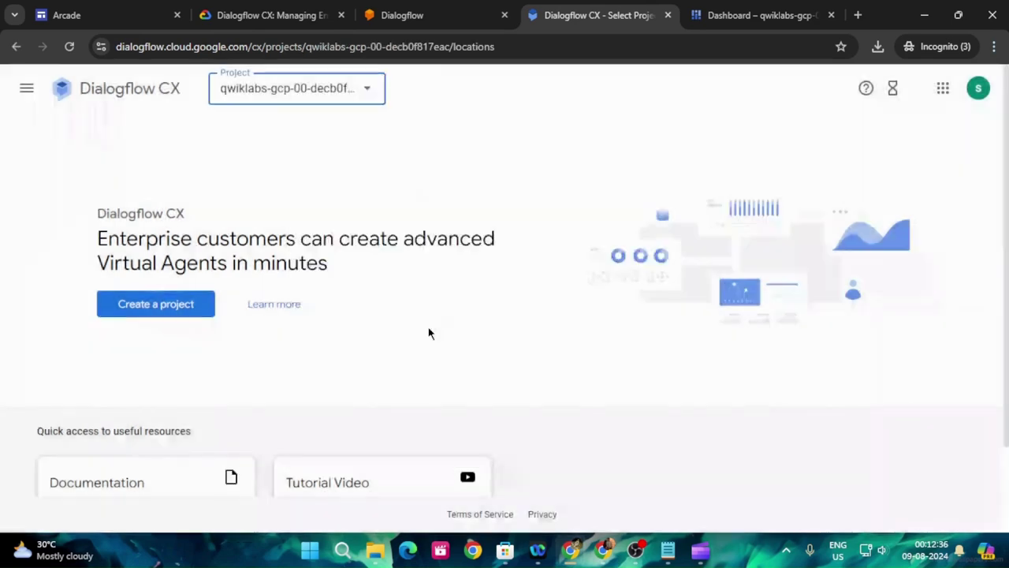
Check the API instructions in the lab and enable the Dialogflow API for the selected project
{"action": "left_click", "coordinate": [257, 8]}
{"action": "scroll", "coordinate": [556, 372], "scroll_direction": "down", "scroll_amount": 5}
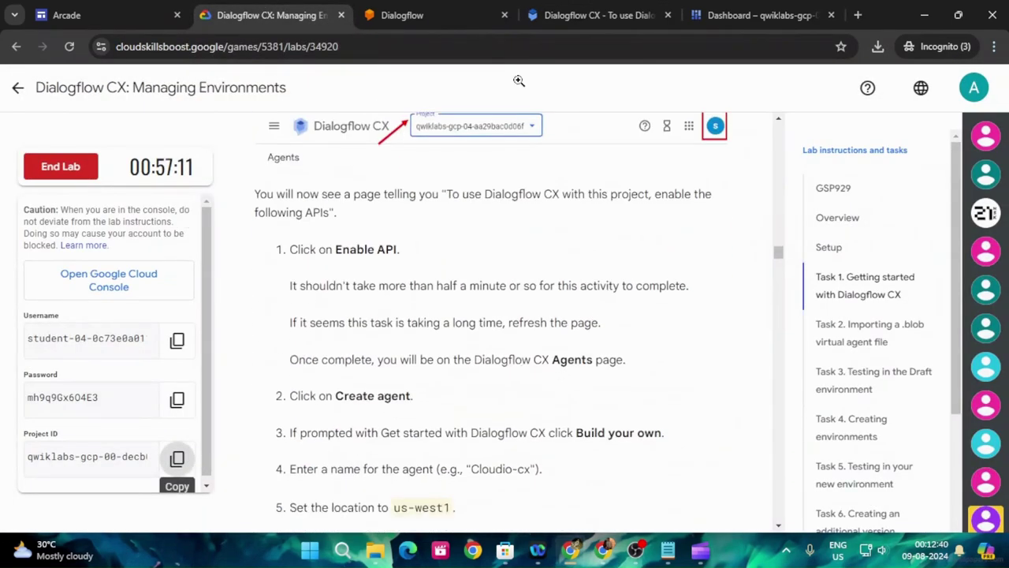
{"action": "left_click", "coordinate": [599, 15]}
{"action": "left_click", "coordinate": [462, 363]}
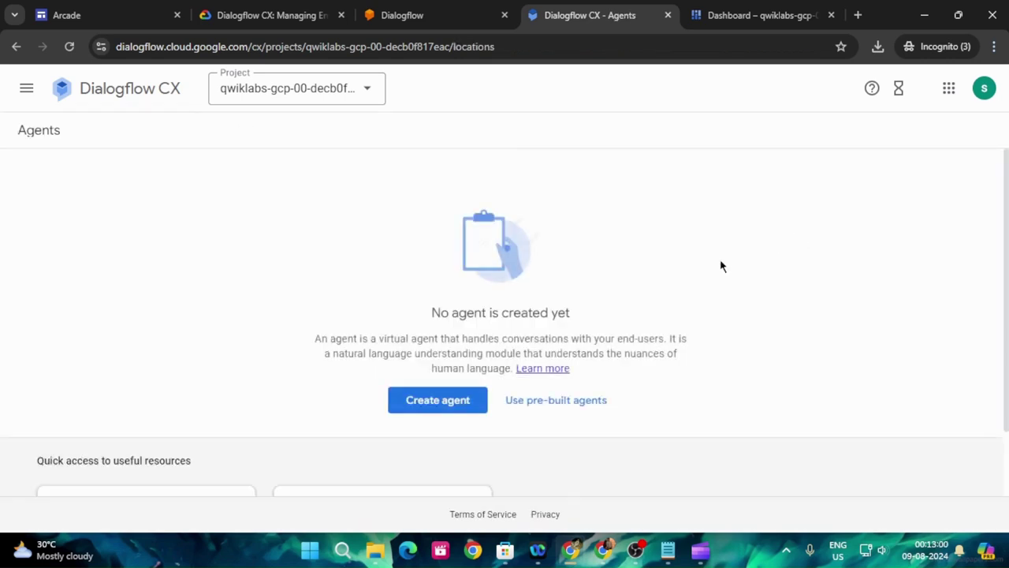
Check the lab instructions for creating the agent and return to the Dialogflow CX Agents page
{"action": "left_click", "coordinate": [280, 14]}
{"action": "scroll", "coordinate": [596, 407], "scroll_direction": "down", "scroll_amount": 2}
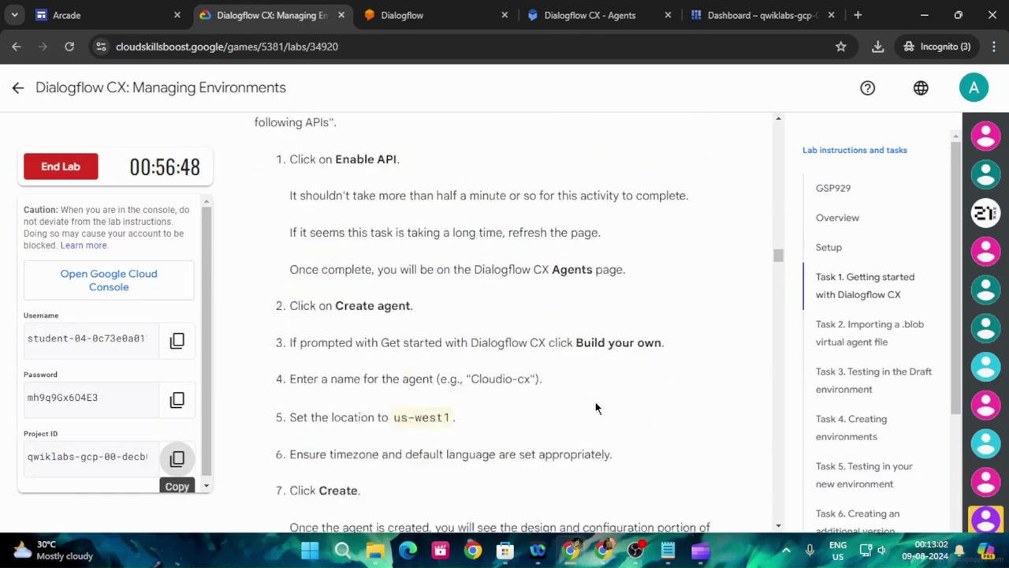
{"action": "left_click", "coordinate": [590, 14]}
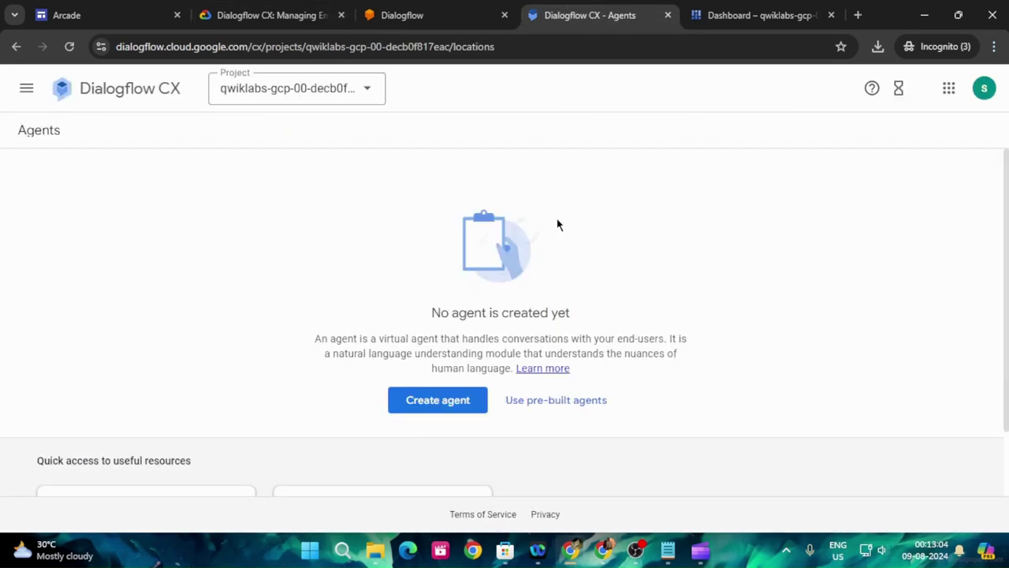
Start building a custom agent and give it the display name Cloudio-cx, copied from the lab instructions
{"action": "left_click", "coordinate": [422, 404]}
{"action": "left_click", "coordinate": [450, 377]}
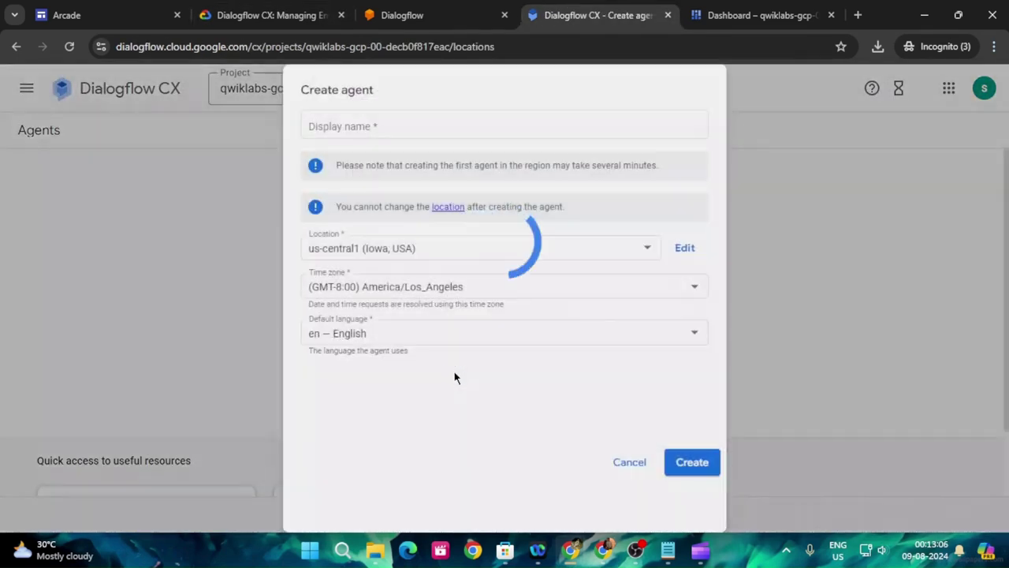
{"action": "left_click", "coordinate": [288, 14]}
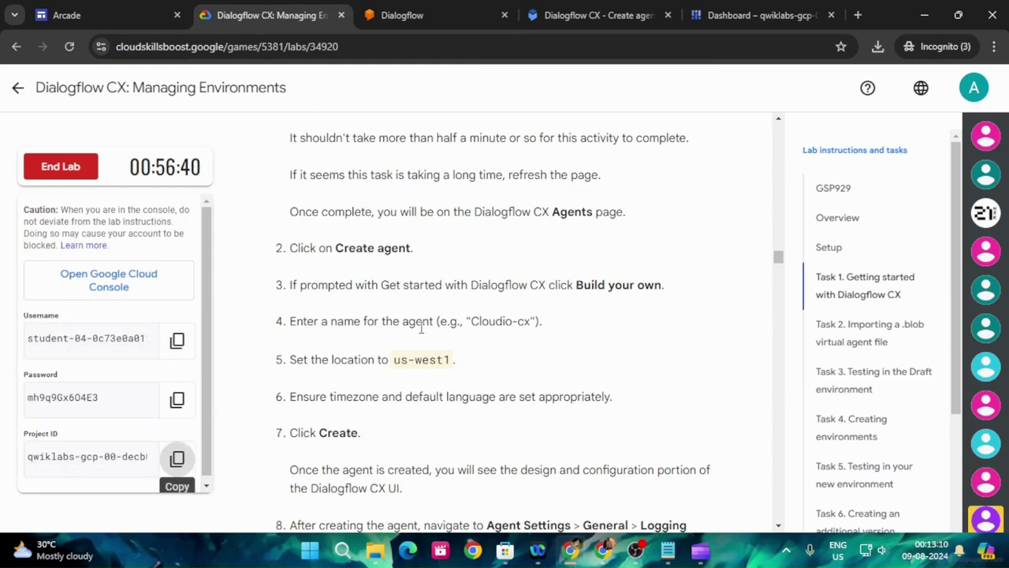
{"action": "left_click_drag", "start_coordinate": [473, 321], "coordinate": [529, 328]}
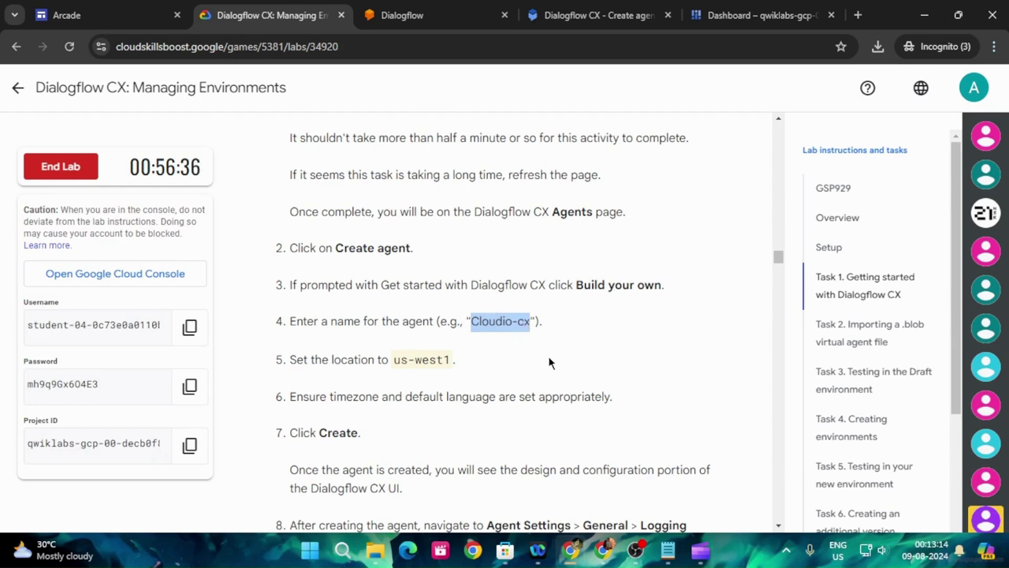
{"action": "left_click", "coordinate": [556, 12]}
{"action": "left_click", "coordinate": [447, 125]}
{"action": "key", "text": "ctrl+v"}
Set the agent's location to us-west1 (Oregon, USA), check it against the lab instructions and create the agent
{"action": "left_click", "coordinate": [442, 249]}
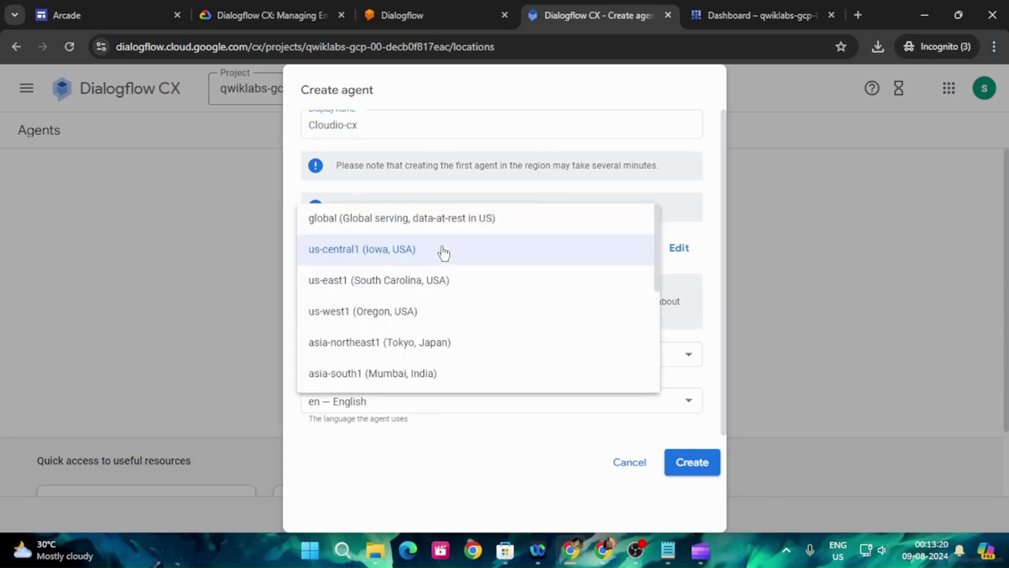
{"action": "left_click", "coordinate": [421, 311]}
{"action": "left_click", "coordinate": [242, 7]}
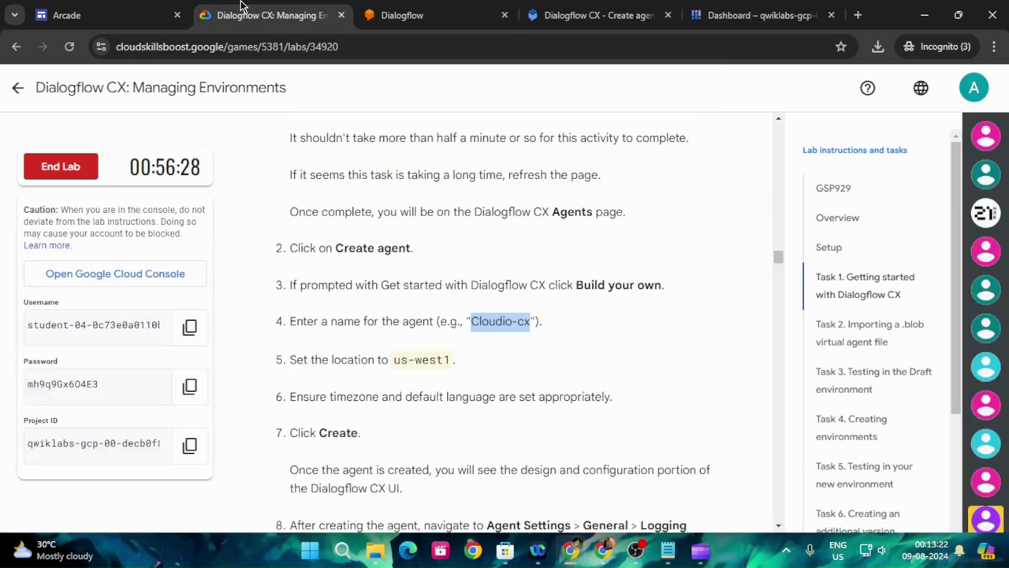
{"action": "left_click", "coordinate": [587, 15]}
{"action": "left_click", "coordinate": [691, 462]}
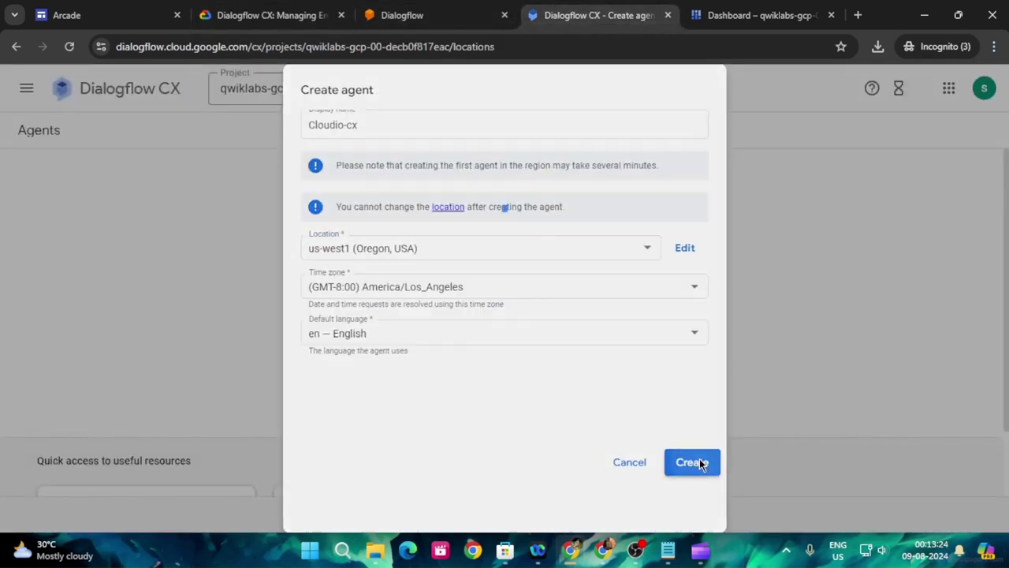
Review the lab's agent logging instructions, return to the new agent and dismiss the satisfaction survey and creation notice
{"action": "left_click", "coordinate": [268, 12]}
{"action": "scroll", "coordinate": [487, 355], "scroll_direction": "down", "scroll_amount": 3}
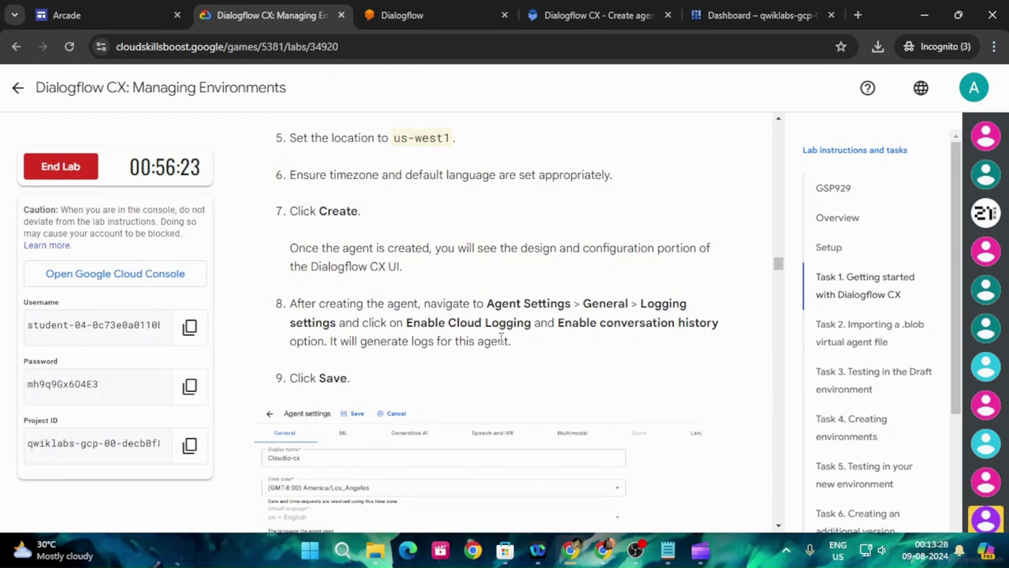
{"action": "scroll", "coordinate": [549, 341], "scroll_direction": "down", "scroll_amount": 6}
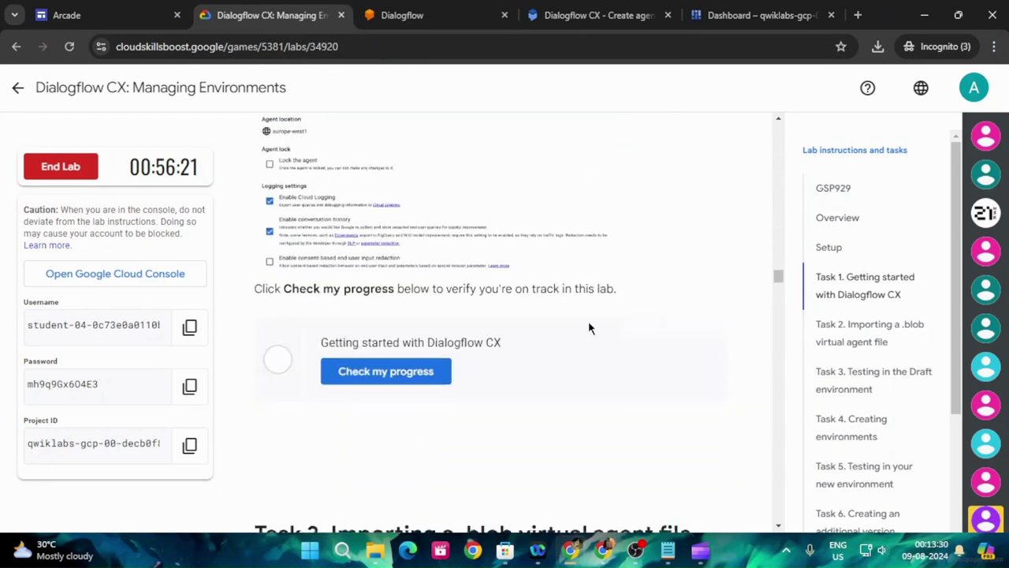
{"action": "left_click", "coordinate": [566, 13]}
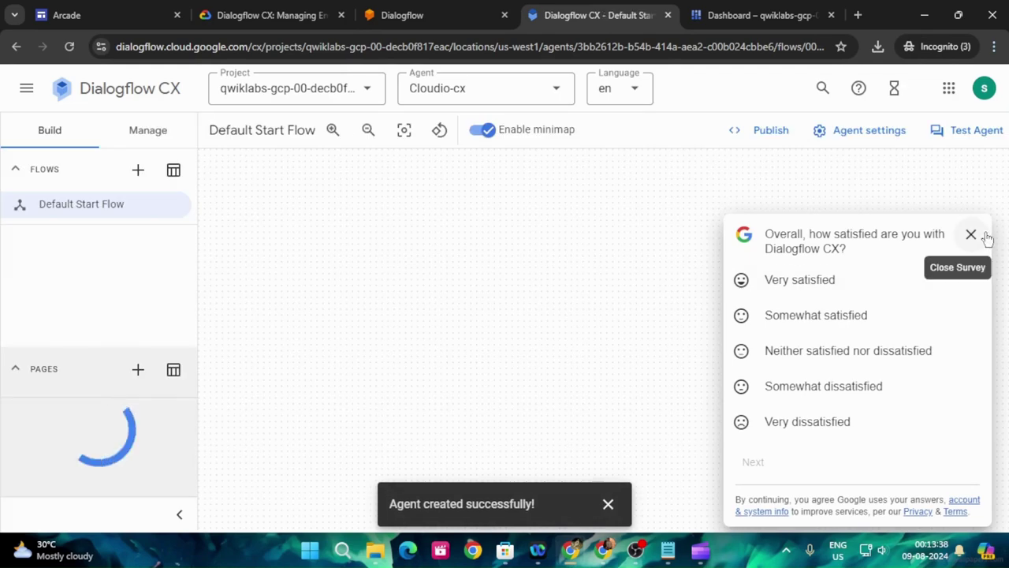
{"action": "left_click", "coordinate": [985, 236]}
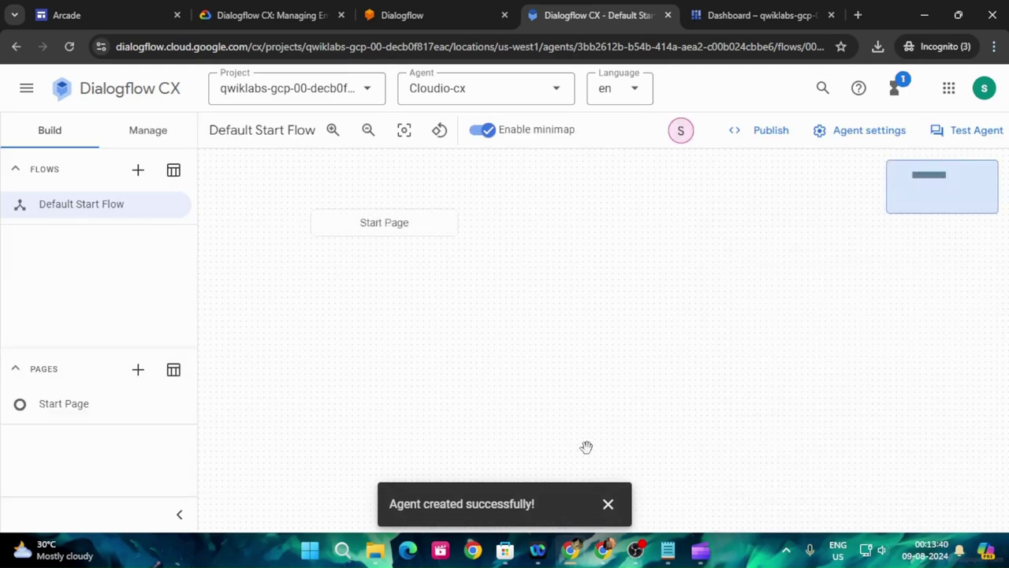
{"action": "left_click", "coordinate": [609, 505]}
Enable Cloud Logging and conversation history in the Cloudio-cx agent's general settings and save them
{"action": "left_click", "coordinate": [870, 140]}
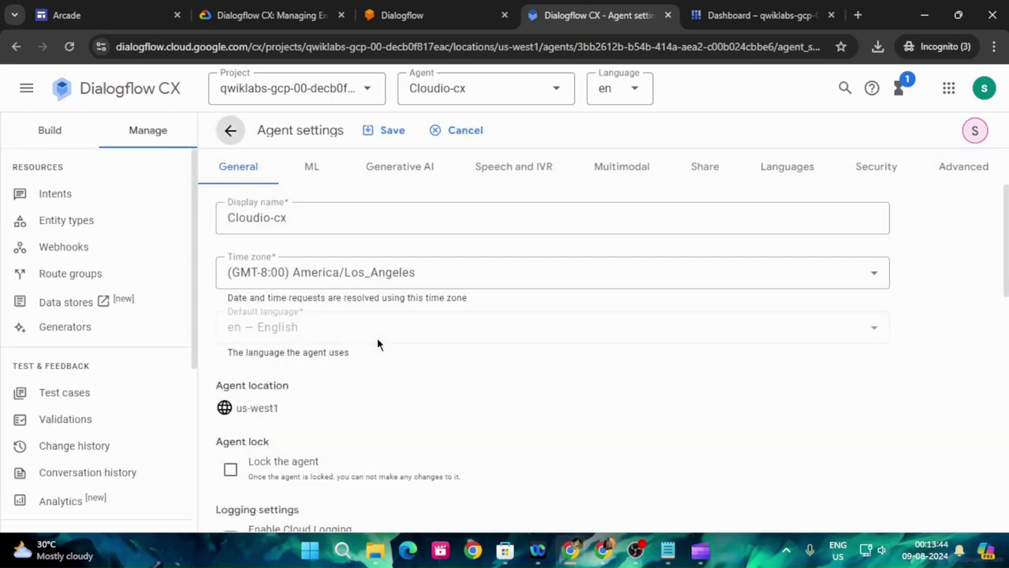
{"action": "scroll", "coordinate": [362, 378], "scroll_direction": "down", "scroll_amount": 3}
{"action": "left_click", "coordinate": [230, 315]}
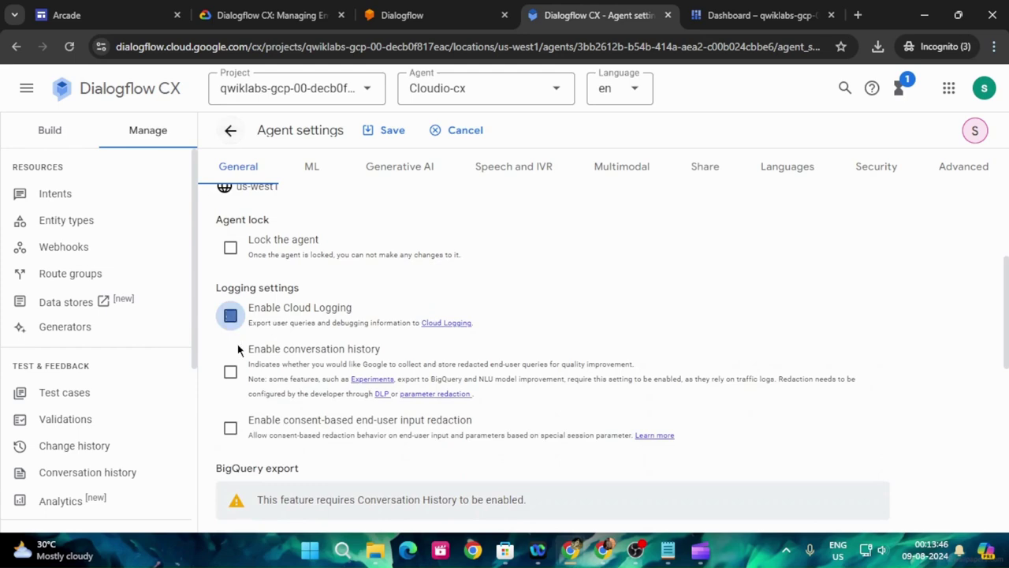
{"action": "left_click", "coordinate": [229, 374]}
{"action": "scroll", "coordinate": [442, 363], "scroll_direction": "down", "scroll_amount": 5}
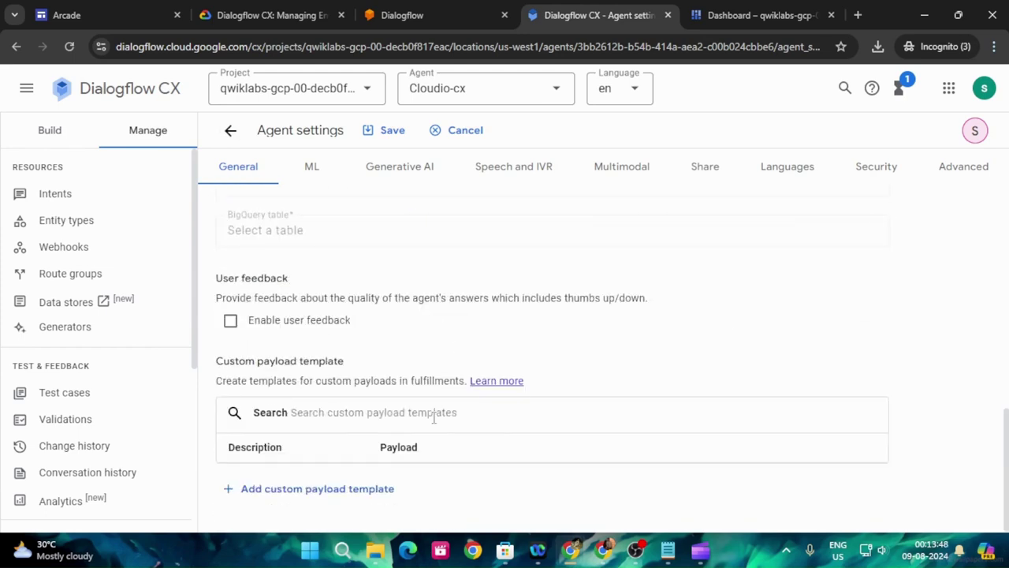
{"action": "left_click", "coordinate": [384, 130]}
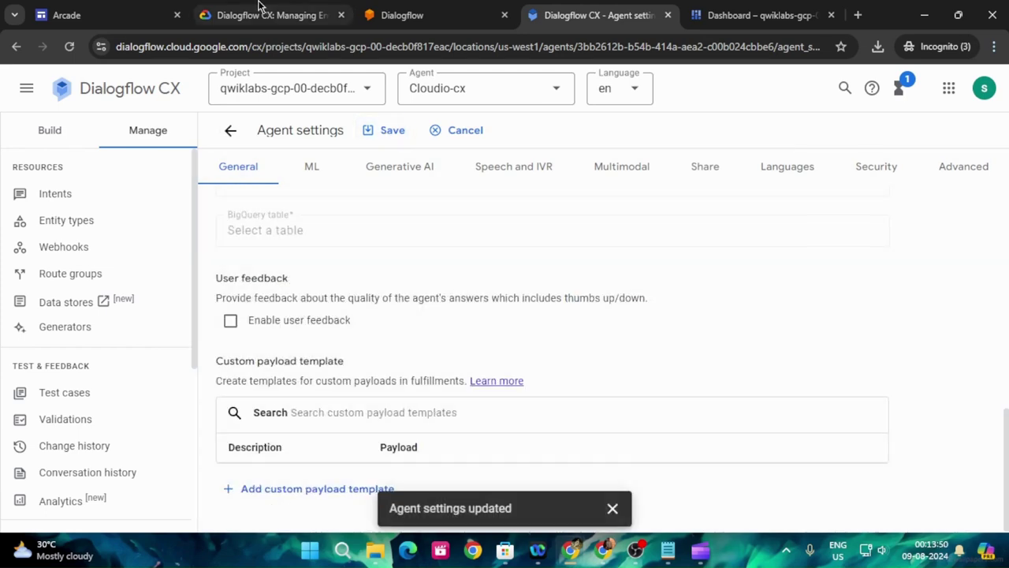
Check the lab progress for Getting started with Dialogflow CX, repeating the check after revisiting the agent settings
{"action": "left_click", "coordinate": [268, 15]}
{"action": "left_click", "coordinate": [429, 352]}
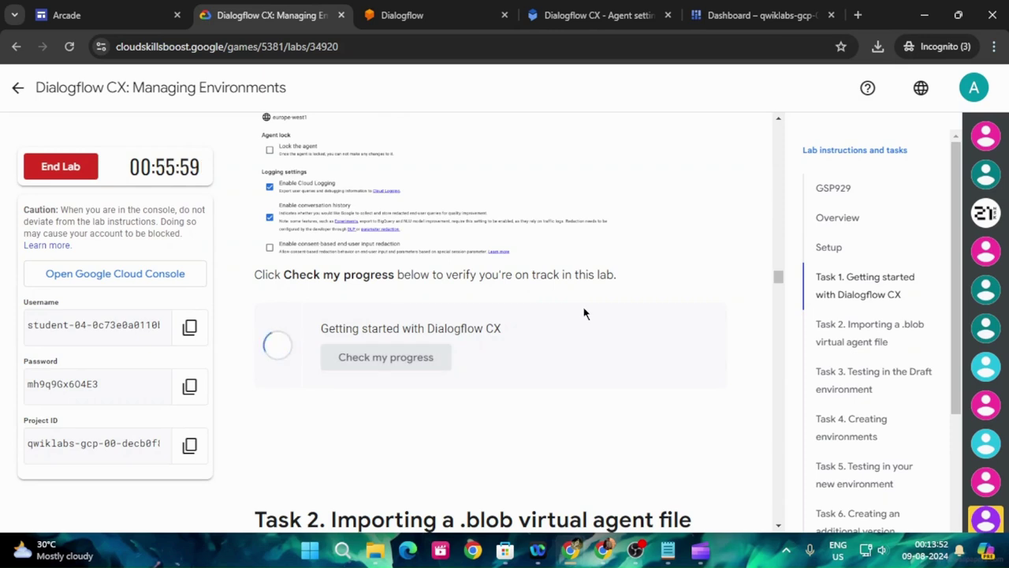
{"action": "left_click", "coordinate": [428, 358]}
{"action": "left_click", "coordinate": [582, 10]}
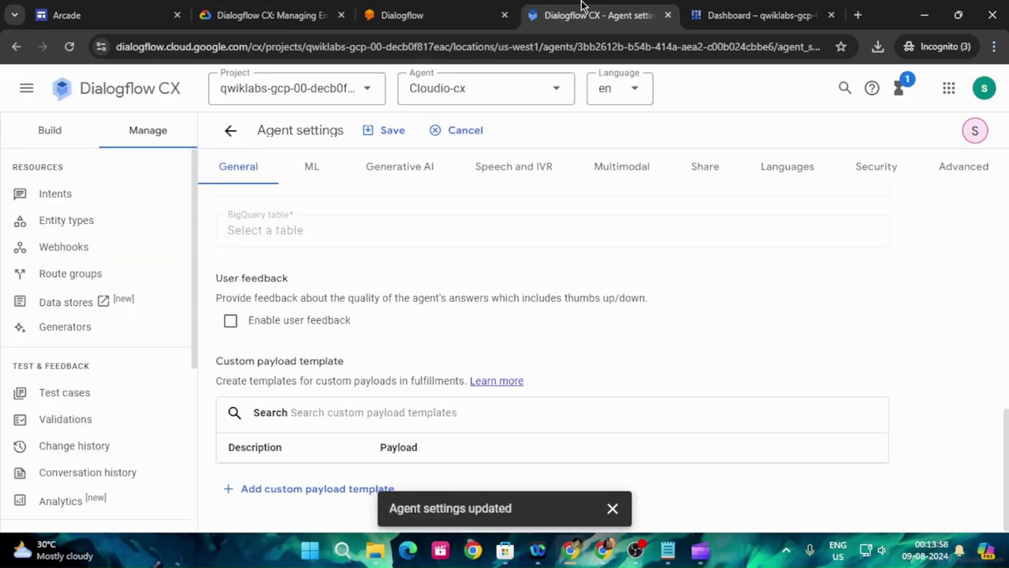
{"action": "left_click", "coordinate": [268, 15]}
{"action": "left_click", "coordinate": [392, 355]}
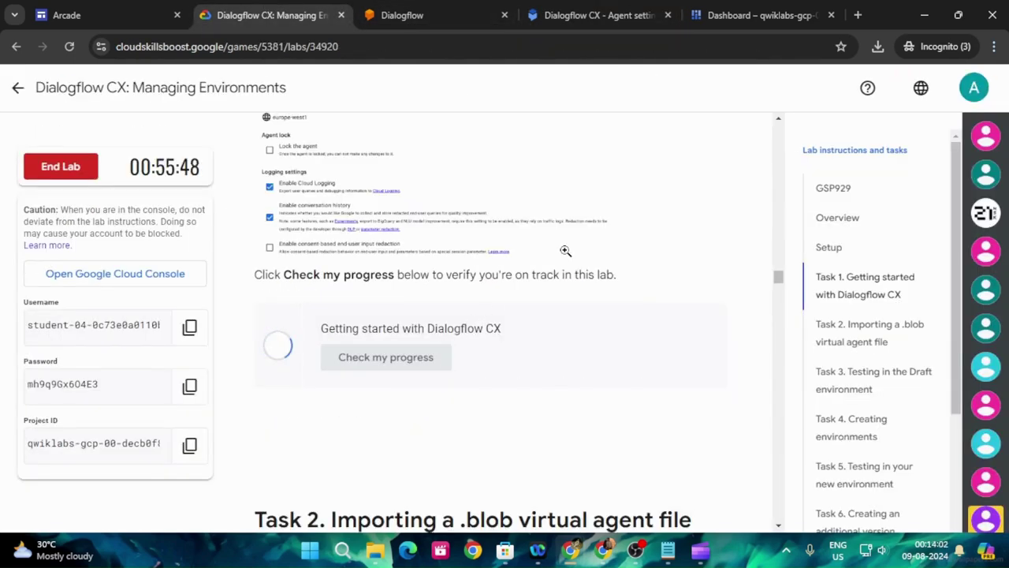
{"action": "left_click", "coordinate": [600, 12]}
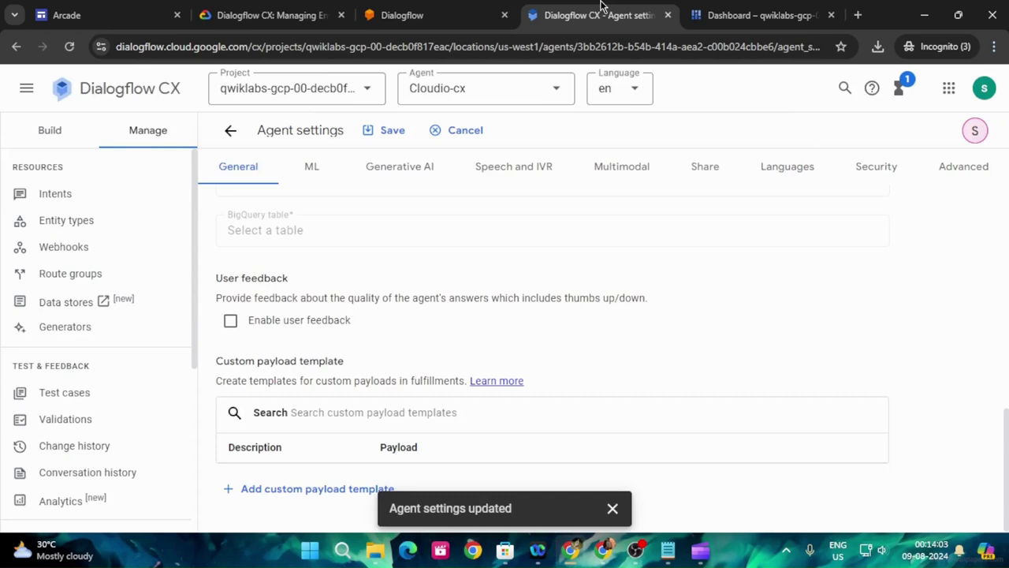
{"action": "left_click", "coordinate": [612, 509]}
{"action": "left_click", "coordinate": [272, 15]}
{"action": "left_click", "coordinate": [385, 356]}
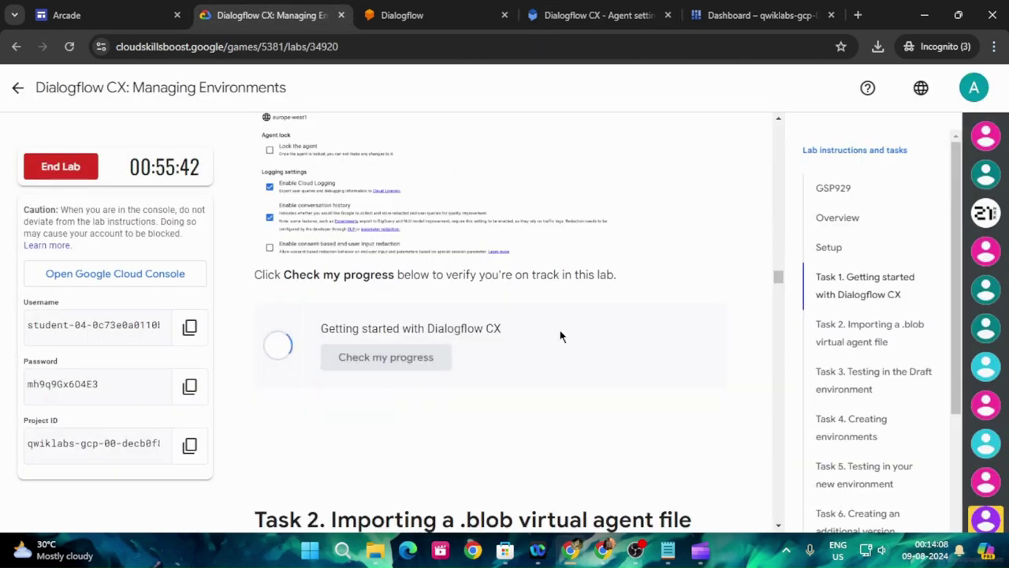
Read the Task 2 import instructions in the lab and display all agents in Dialogflow CX
{"action": "scroll", "coordinate": [560, 336], "scroll_direction": "down", "scroll_amount": 4}
{"action": "scroll", "coordinate": [560, 337], "scroll_direction": "down", "scroll_amount": 1}
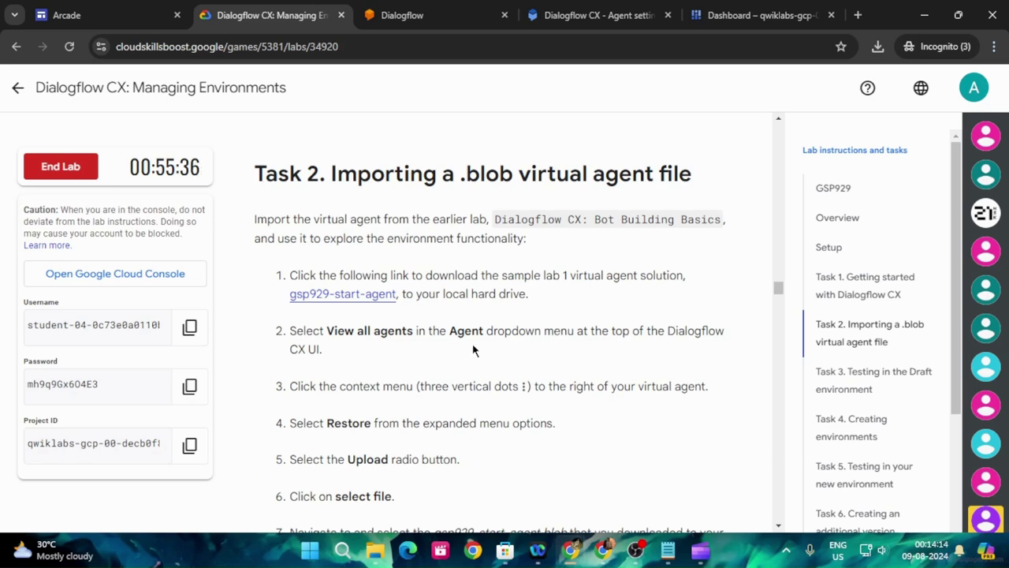
{"action": "left_click", "coordinate": [626, 8]}
{"action": "left_click", "coordinate": [530, 93]}
{"action": "left_click", "coordinate": [484, 134]}
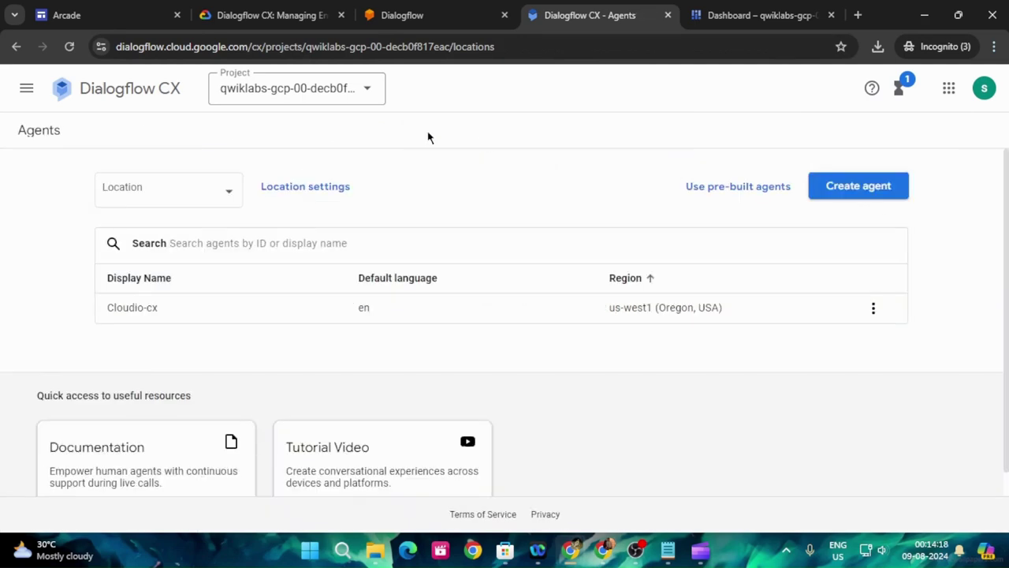
Download the gsp929-start-agent sample virtual agent file linked in the Task 2 instructions
{"action": "left_click", "coordinate": [266, 6]}
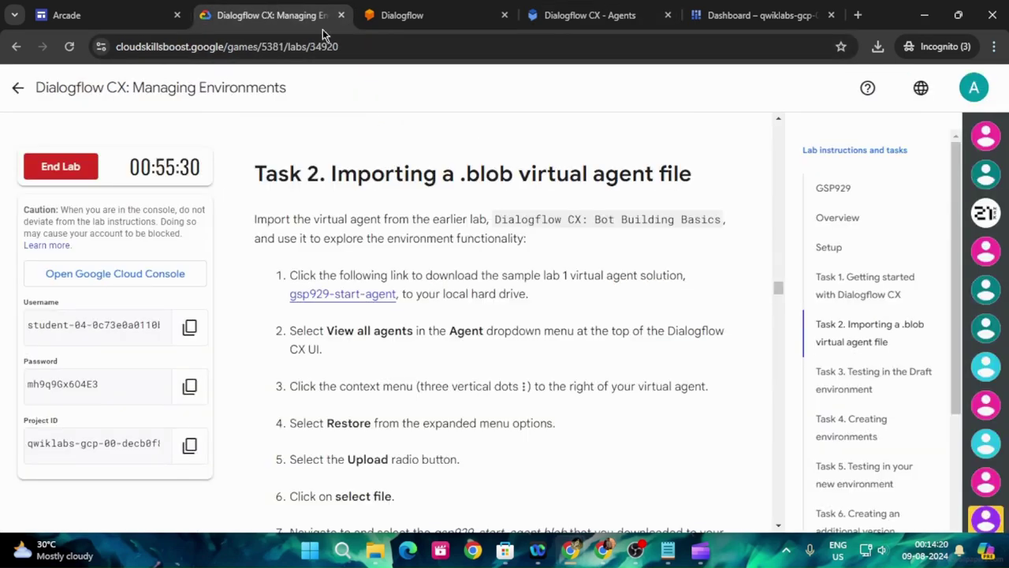
{"action": "scroll", "coordinate": [517, 368], "scroll_direction": "down", "scroll_amount": 1}
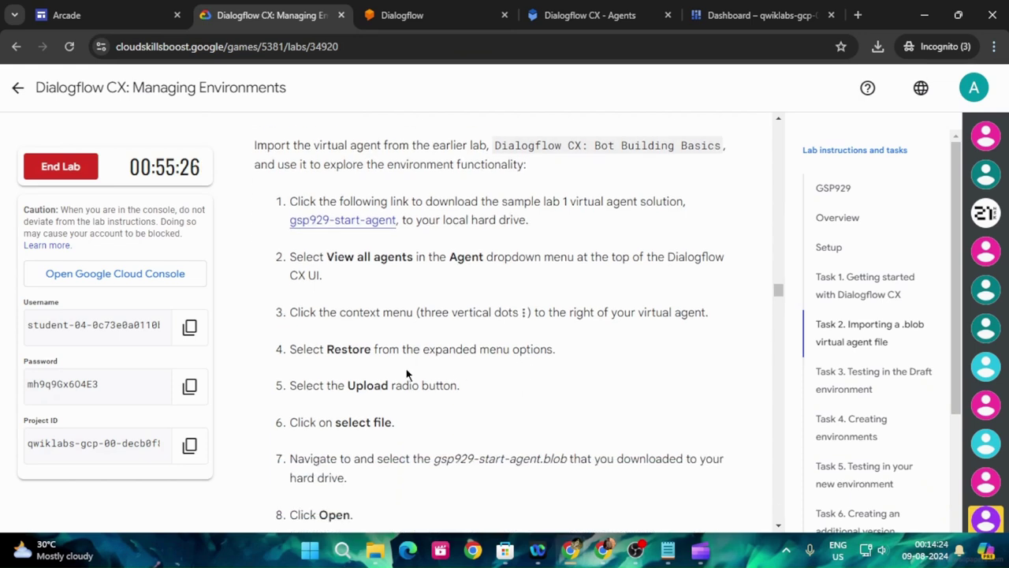
{"action": "left_click", "coordinate": [353, 221]}
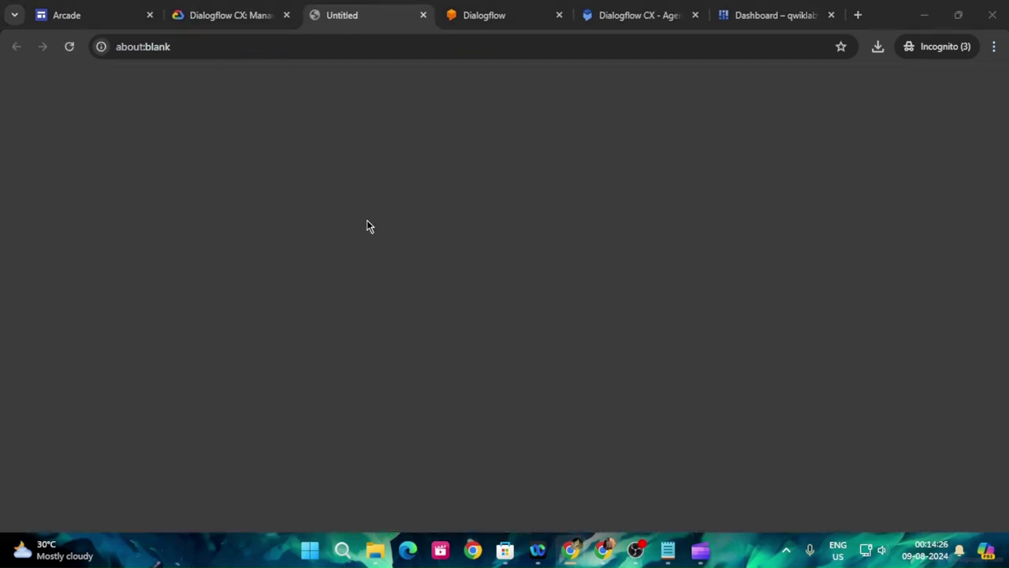
{"action": "left_click", "coordinate": [371, 327]}
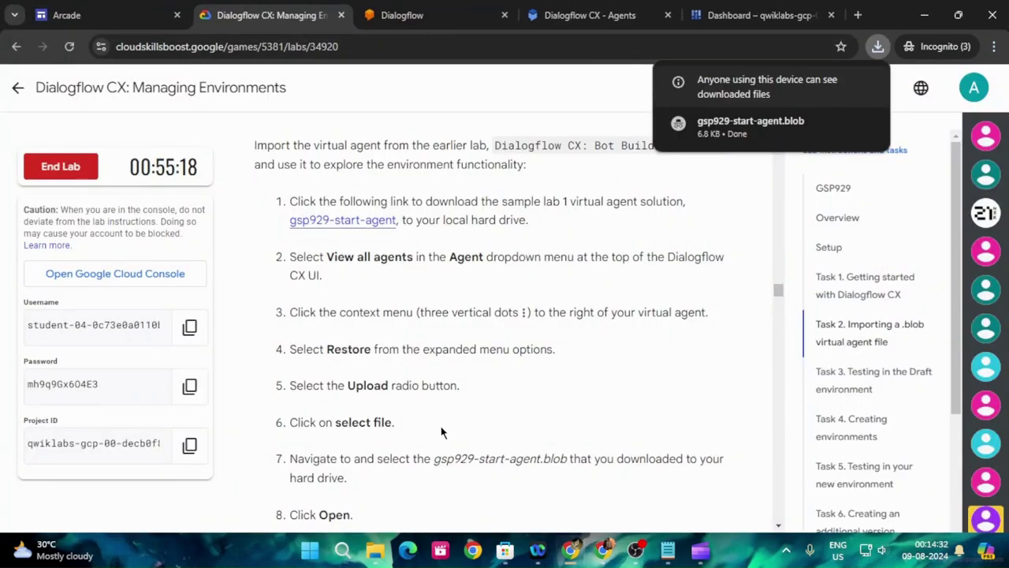
Restore the Cloudio-cx agent from the local file gsp929-start-agent.blob using the Upload source
{"action": "left_click", "coordinate": [589, 15]}
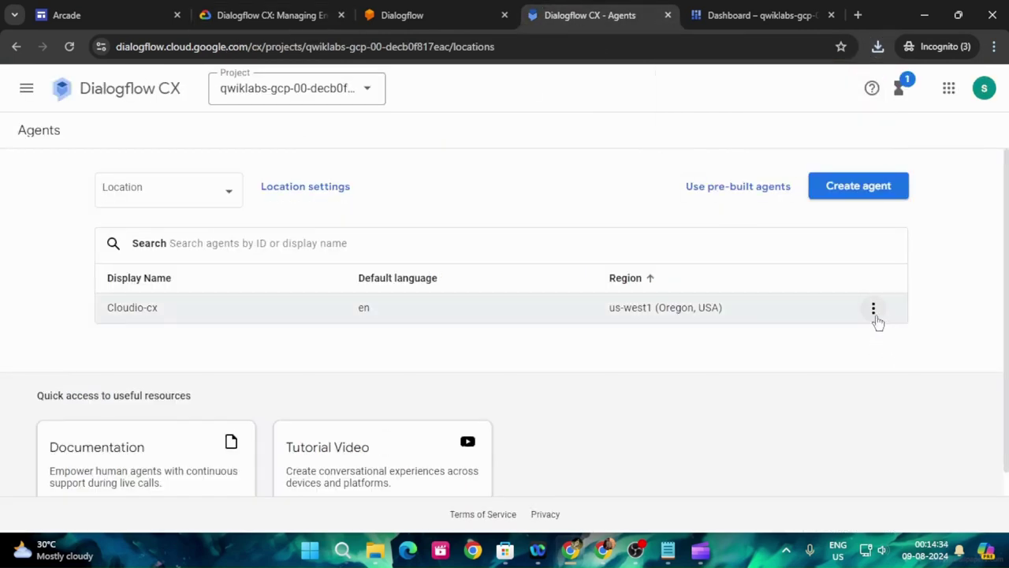
{"action": "left_click", "coordinate": [873, 311]}
{"action": "left_click", "coordinate": [917, 454]}
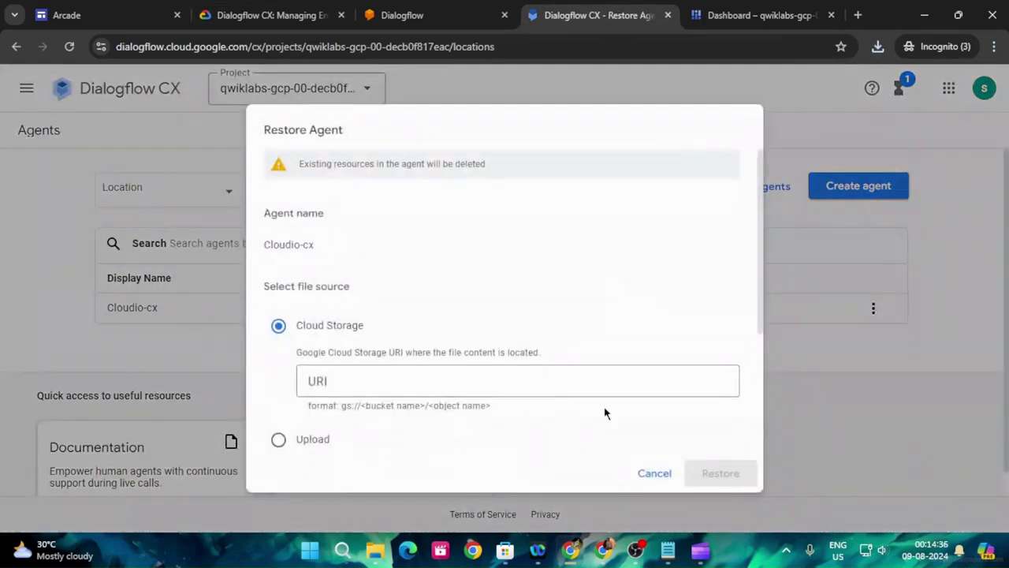
{"action": "scroll", "coordinate": [365, 325], "scroll_direction": "down", "scroll_amount": 2}
{"action": "left_click", "coordinate": [296, 299]}
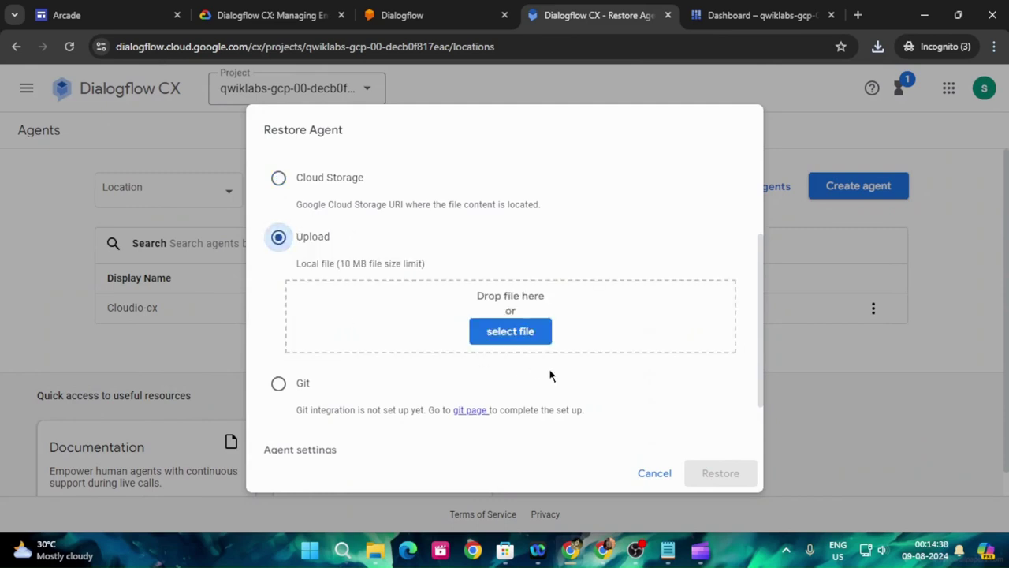
{"action": "left_click", "coordinate": [541, 333]}
{"action": "left_click", "coordinate": [220, 124]}
{"action": "left_click", "coordinate": [379, 328]}
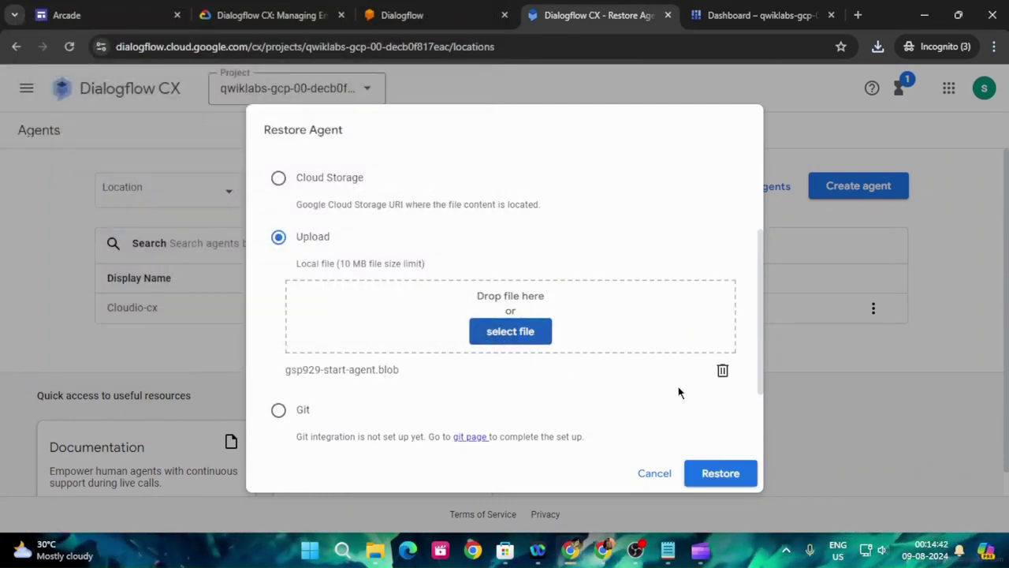
{"action": "left_click", "coordinate": [735, 478]}
Check the lab progress for Importing a .blob virtual agent file, retrying after a look at the restored agent
{"action": "left_click", "coordinate": [280, 6]}
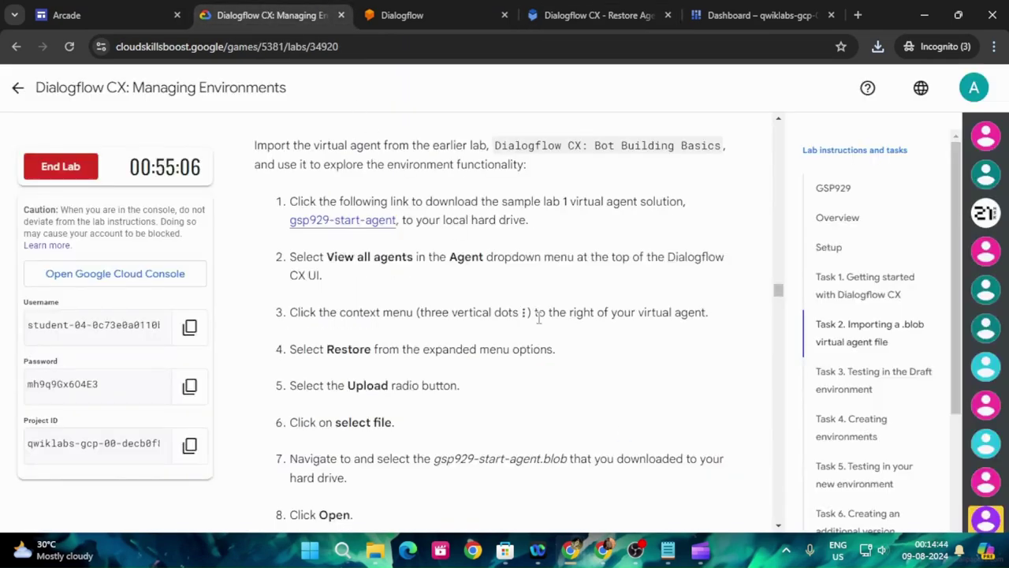
{"action": "scroll", "coordinate": [563, 319], "scroll_direction": "down", "scroll_amount": 2}
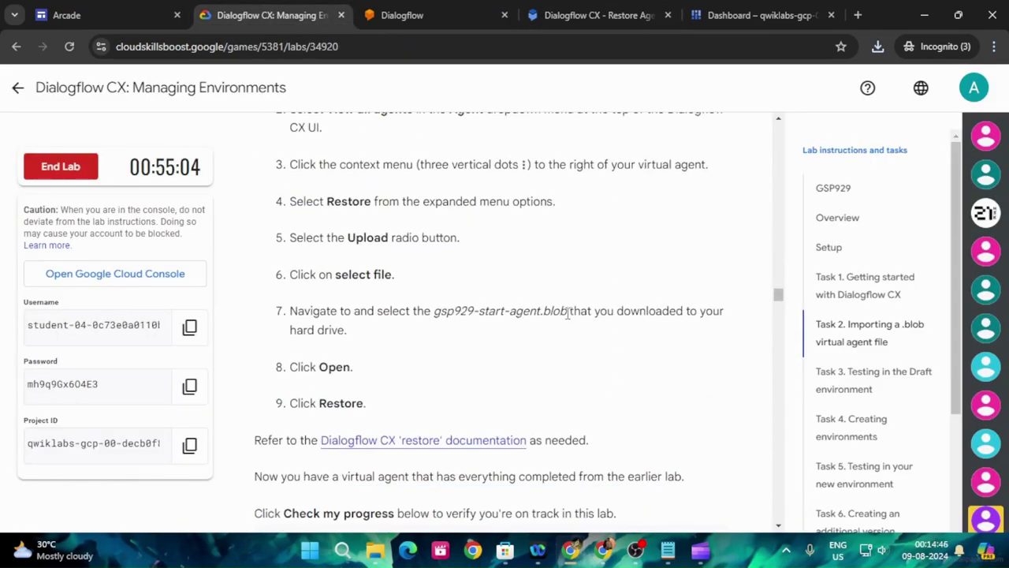
{"action": "scroll", "coordinate": [569, 314], "scroll_direction": "down", "scroll_amount": 3}
{"action": "left_click", "coordinate": [428, 283]}
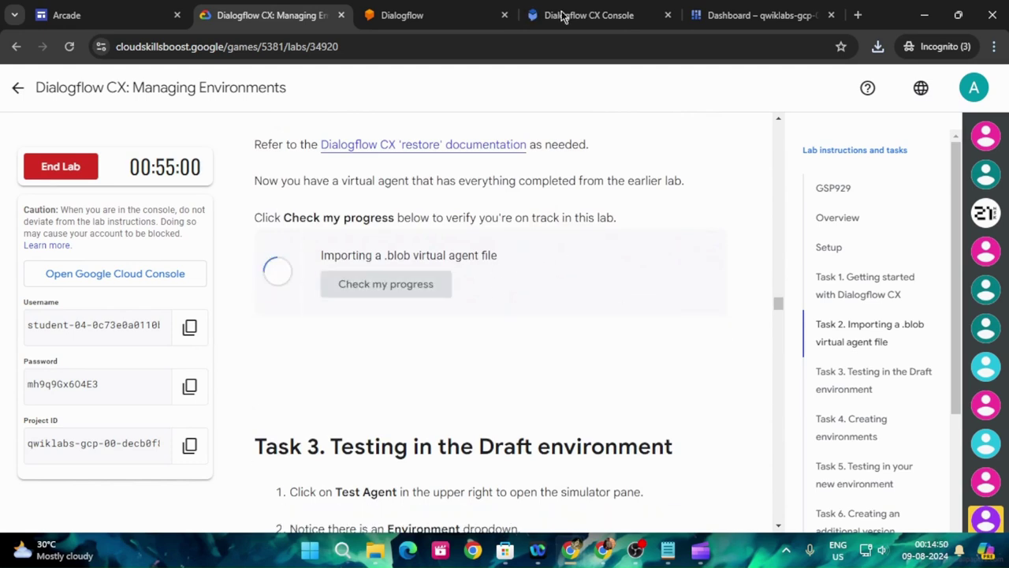
{"action": "left_click", "coordinate": [585, 11]}
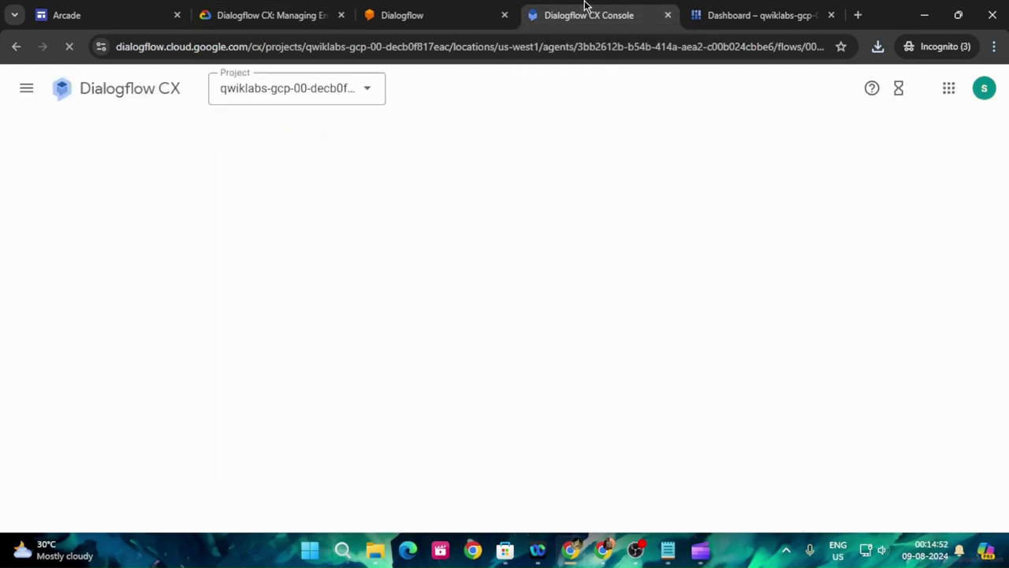
{"action": "left_click", "coordinate": [240, 11]}
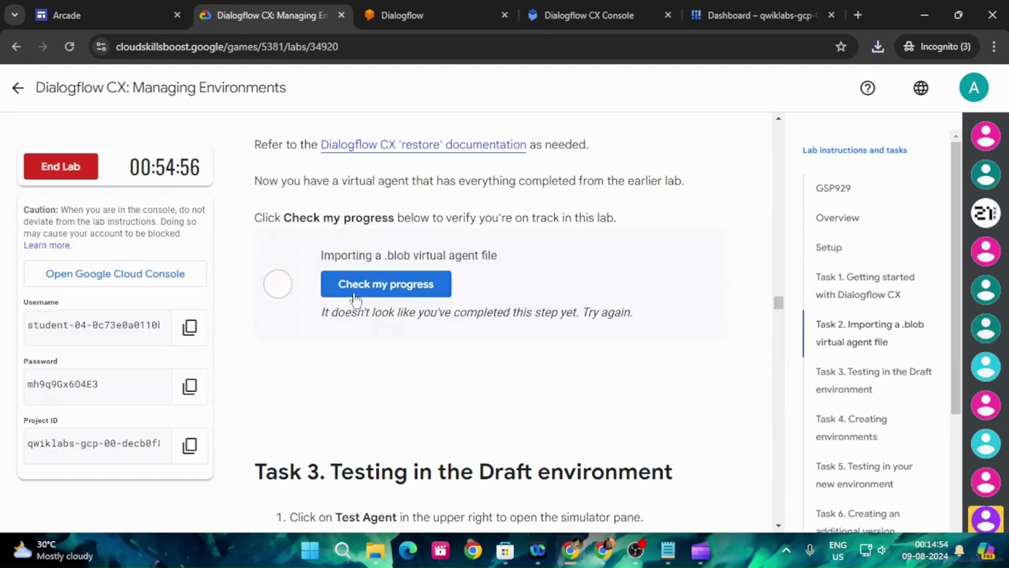
{"action": "left_click", "coordinate": [382, 295]}
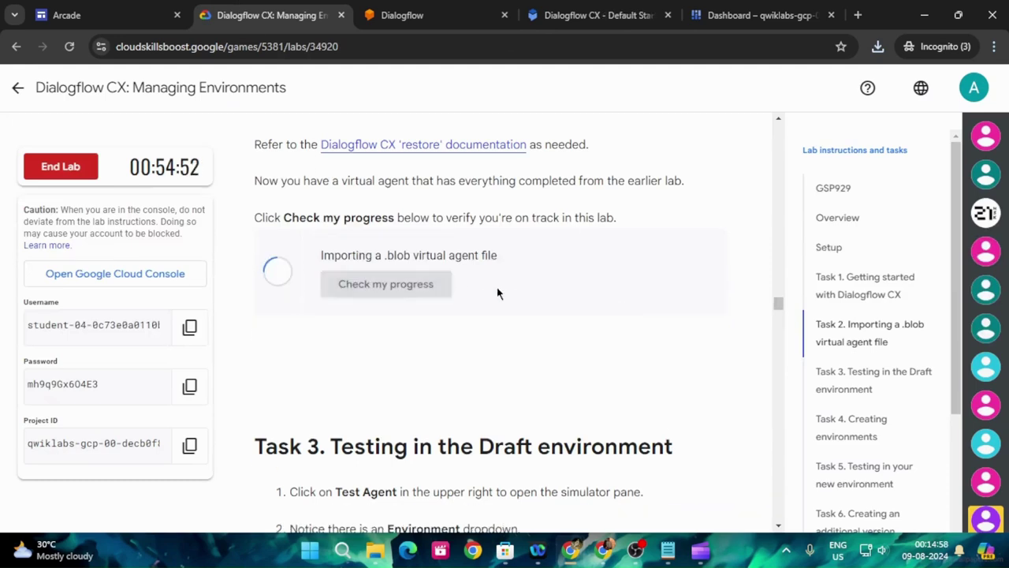
Glance at the restored Cloudio-cx flow and rerun the lab progress check for Importing a .blob virtual agent file
{"action": "left_click", "coordinate": [574, 8]}
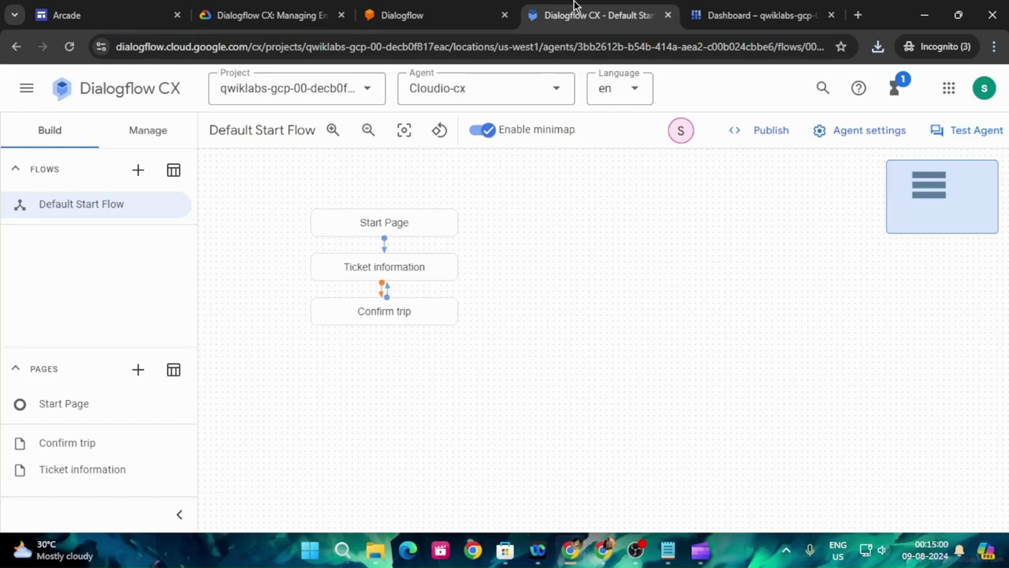
{"action": "left_click", "coordinate": [268, 15]}
{"action": "scroll", "coordinate": [764, 421], "scroll_direction": "up", "scroll_amount": 3}
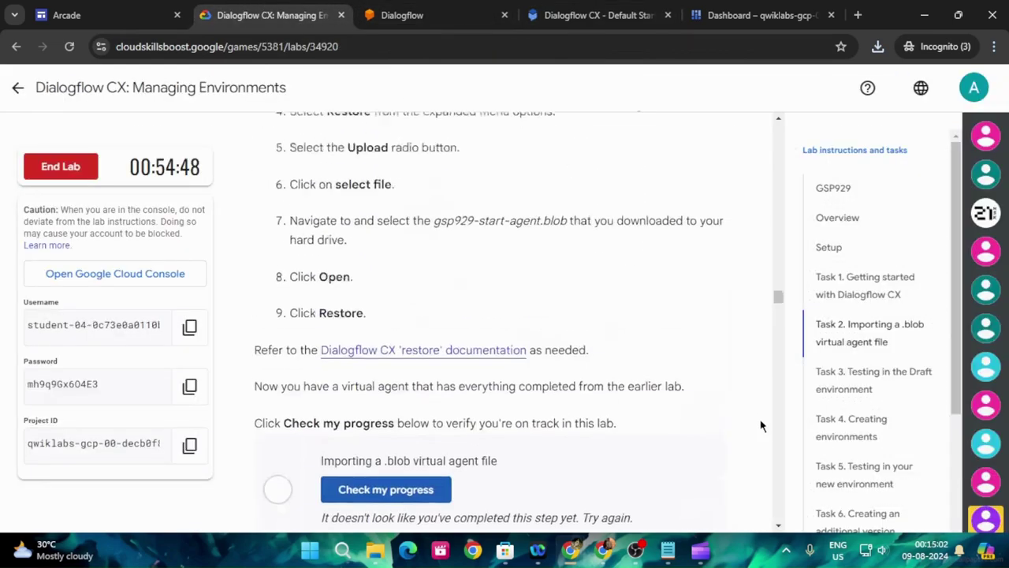
{"action": "scroll", "coordinate": [708, 402], "scroll_direction": "down", "scroll_amount": 3}
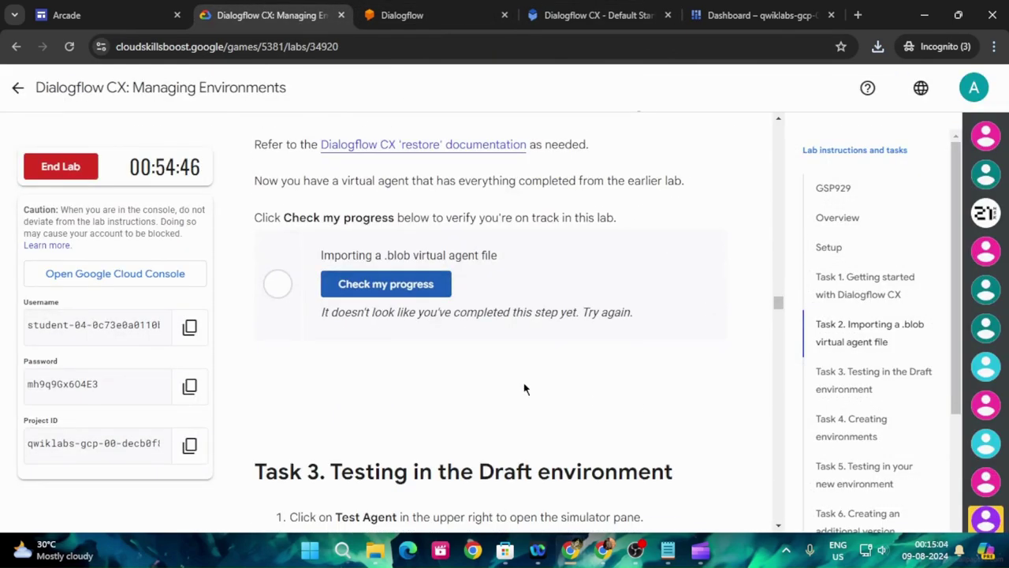
{"action": "left_click", "coordinate": [345, 285]}
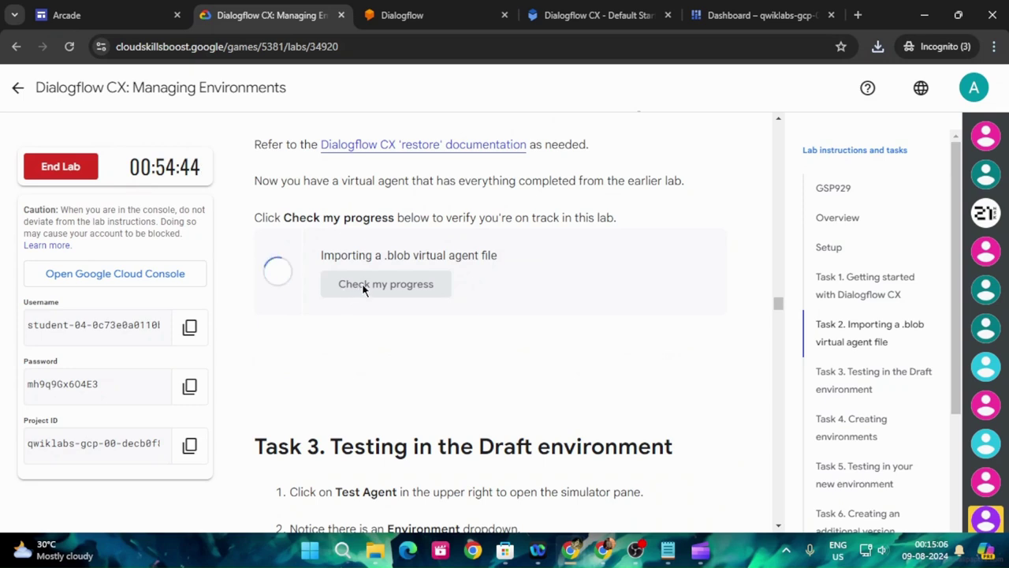
Go to the Task 3 lab instructions and open the test simulator for the Cloudio-cx agent
{"action": "scroll", "coordinate": [376, 284], "scroll_direction": "down", "scroll_amount": 5}
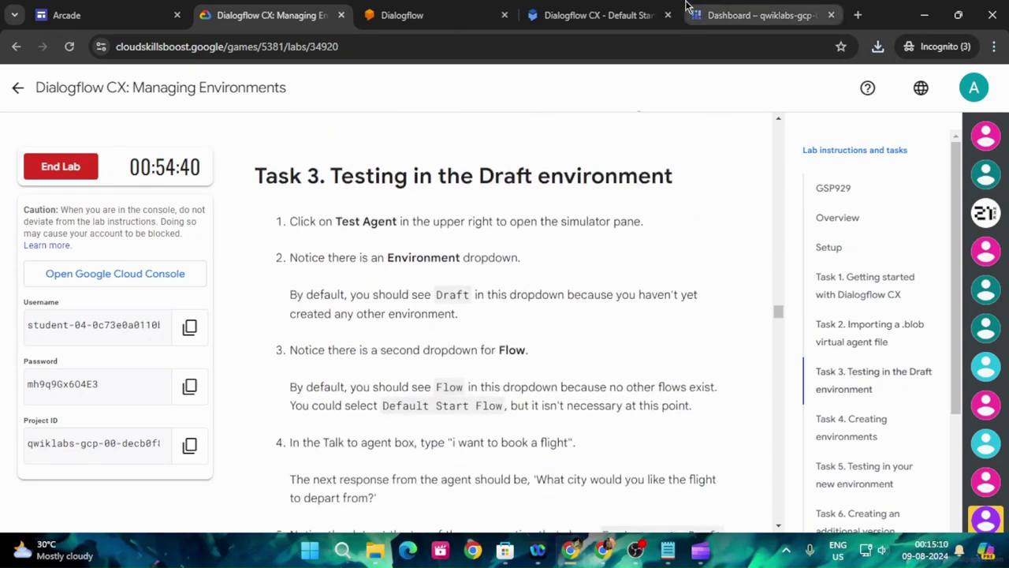
{"action": "left_click", "coordinate": [598, 15]}
{"action": "left_click", "coordinate": [977, 132]}
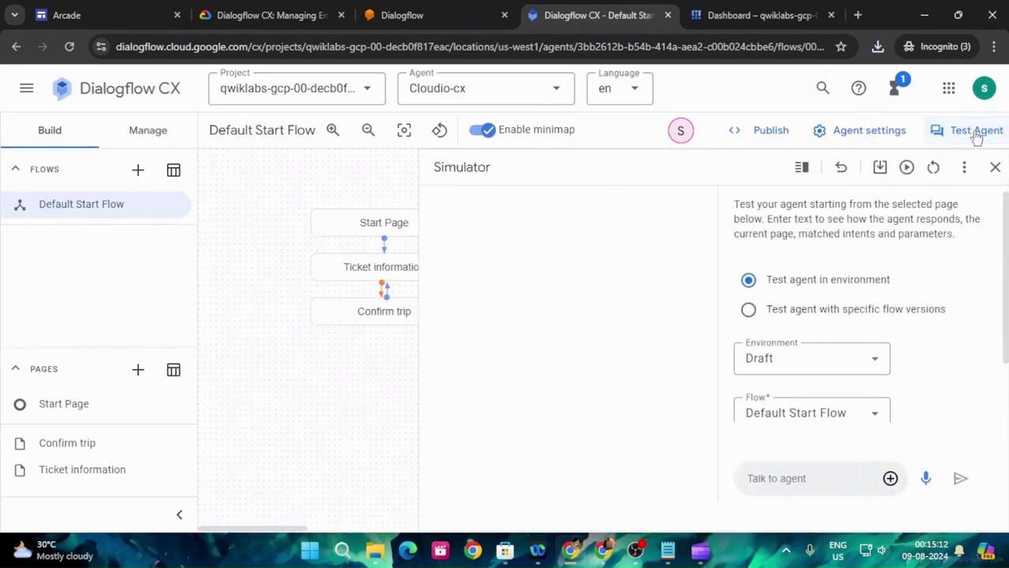
Copy the Task 3 test phrase and send "i want to book a flight" to the agent in the Draft environment
{"action": "left_click", "coordinate": [268, 15]}
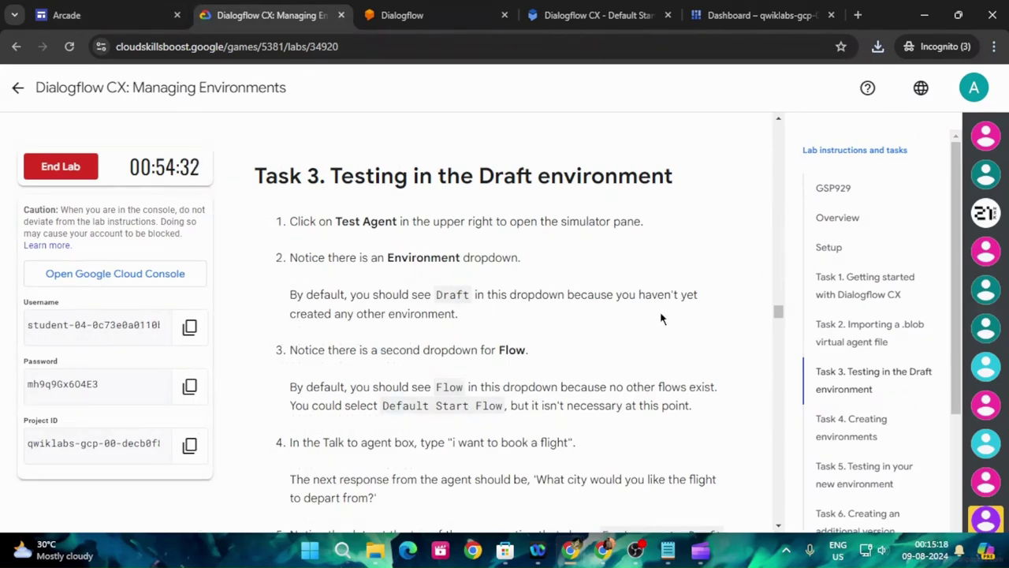
{"action": "scroll", "coordinate": [351, 328], "scroll_direction": "down", "scroll_amount": 1}
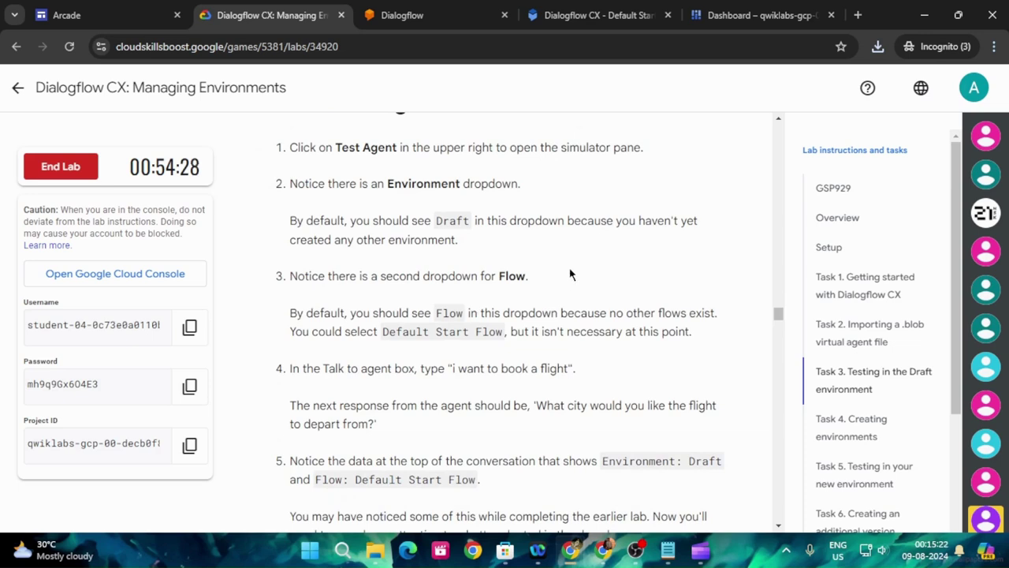
{"action": "scroll", "coordinate": [576, 272], "scroll_direction": "down", "scroll_amount": 1}
{"action": "left_click_drag", "start_coordinate": [451, 295], "coordinate": [567, 289]}
{"action": "key", "text": "ctrl+c"}
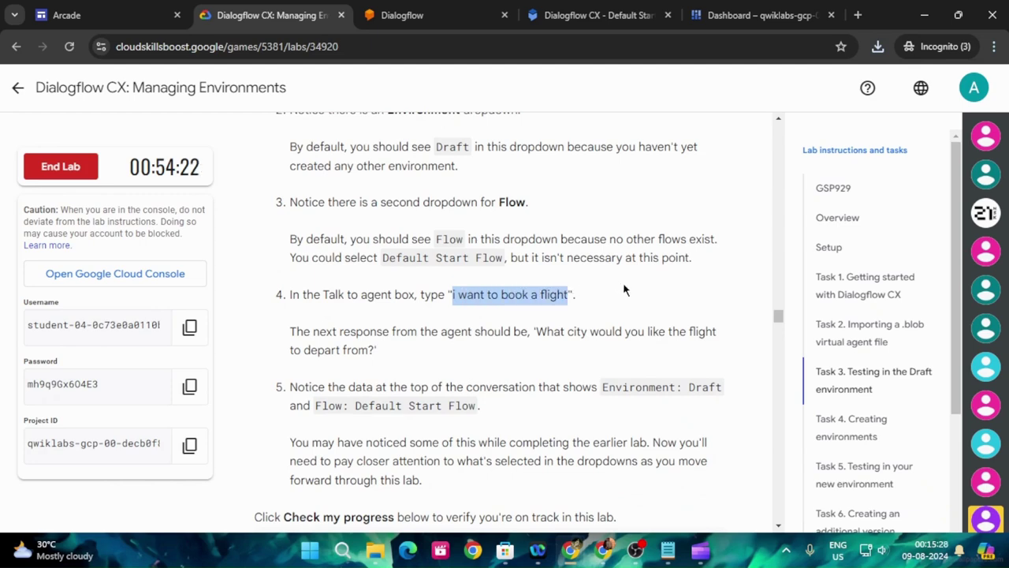
{"action": "key", "text": "ctrl+4"}
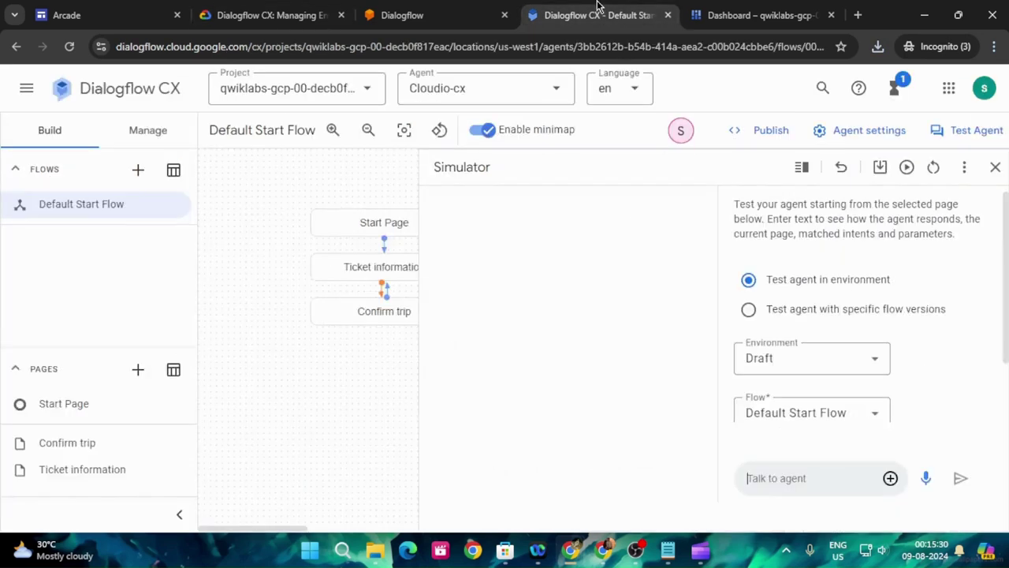
{"action": "left_click", "coordinate": [800, 478]}
{"action": "key", "text": "ctrl+v"}
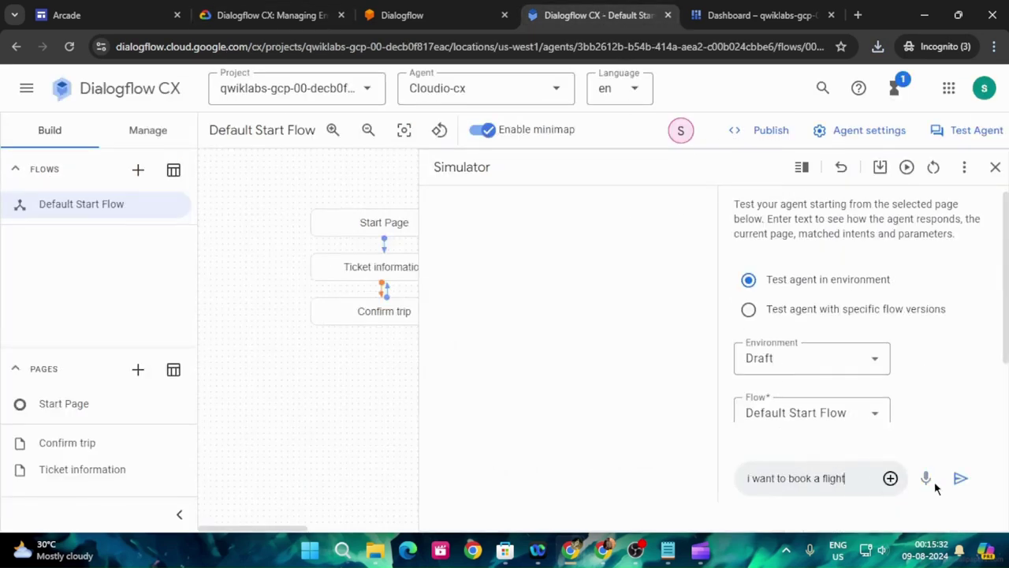
{"action": "left_click", "coordinate": [963, 477]}
Check the lab progress for Testing in the Draft environment
{"action": "key", "text": "ctrl+2"}
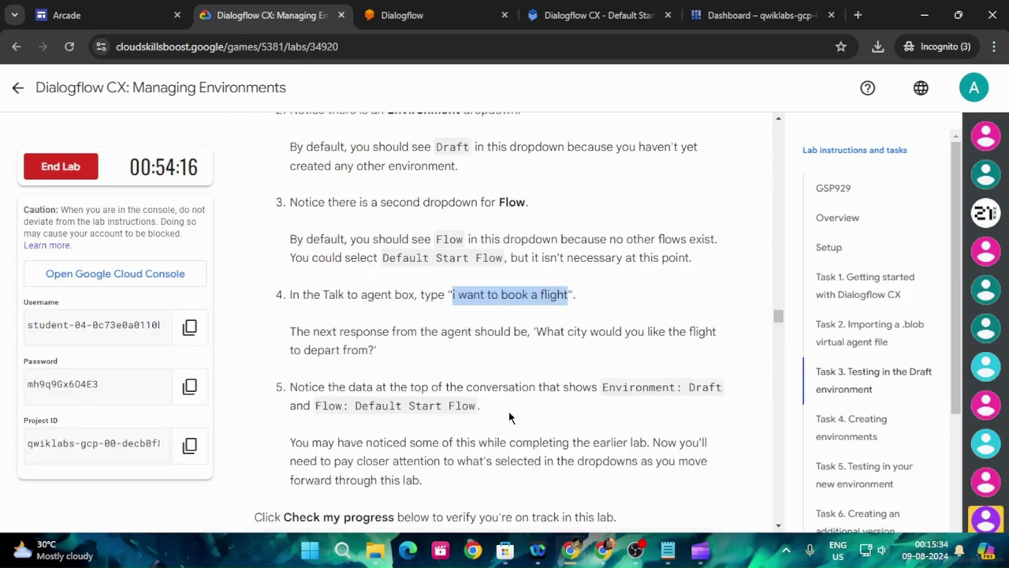
{"action": "left_click", "coordinate": [421, 508]}
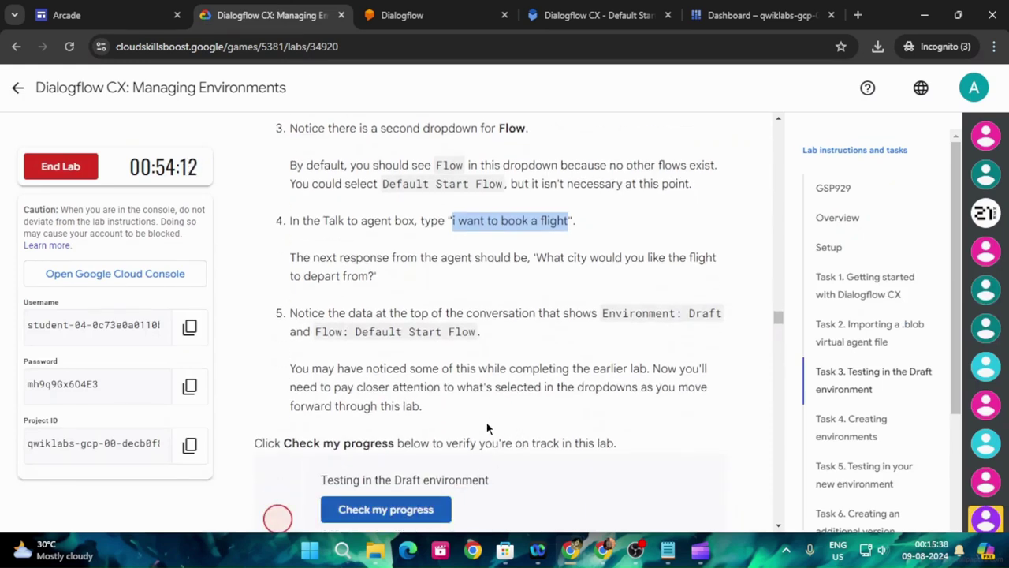
{"action": "left_click", "coordinate": [430, 519]}
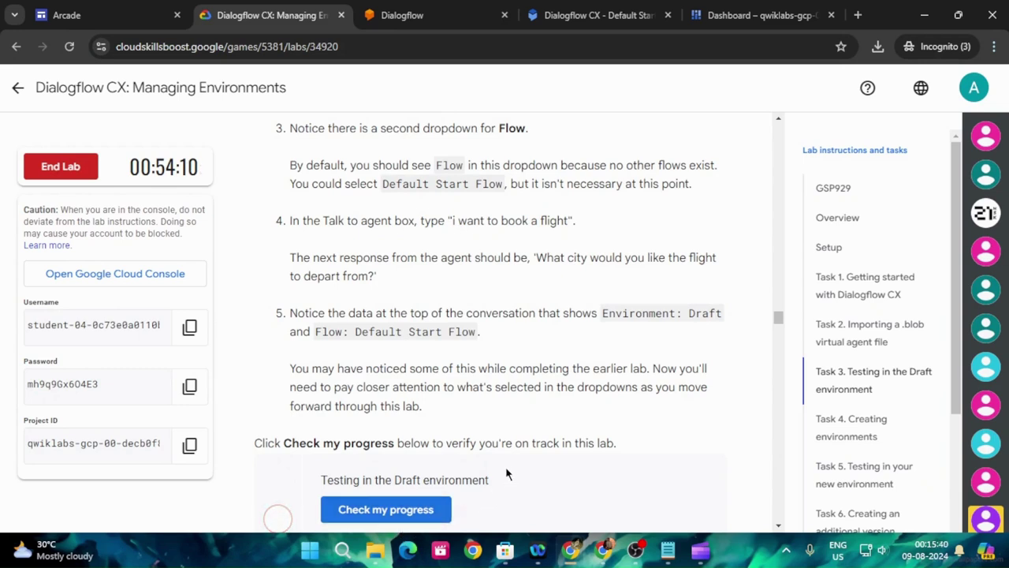
Copy "What city would you like the flight to depart from?" from Task 3 and send it to the agent in the simulator
{"action": "left_click_drag", "start_coordinate": [535, 257], "coordinate": [511, 308]}
{"action": "left_click_drag", "start_coordinate": [397, 293], "coordinate": [373, 277]}
{"action": "key", "text": "ctrl+c"}
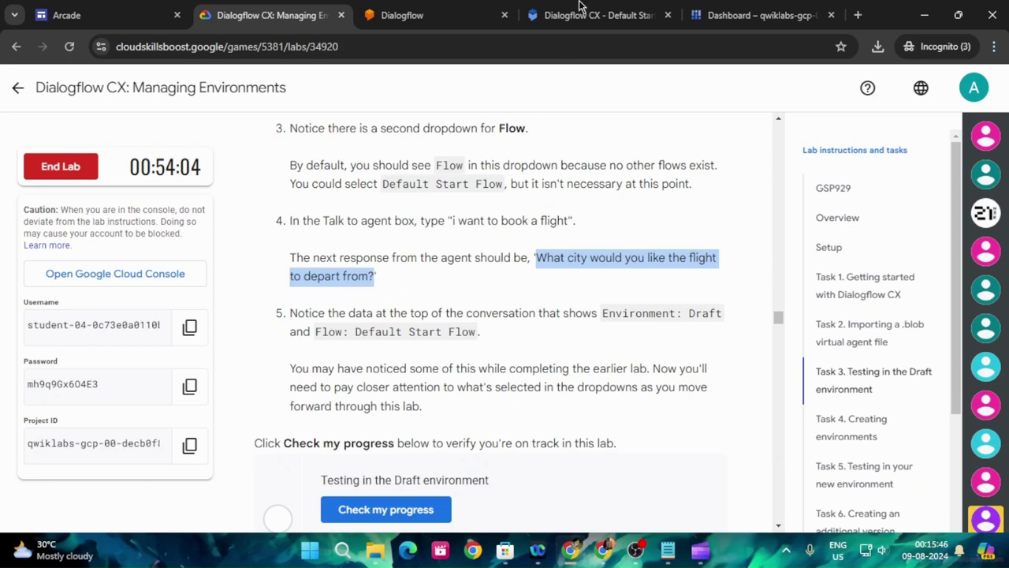
{"action": "left_click", "coordinate": [556, 15]}
{"action": "left_click", "coordinate": [791, 478]}
{"action": "key", "text": "ctrl+v"}
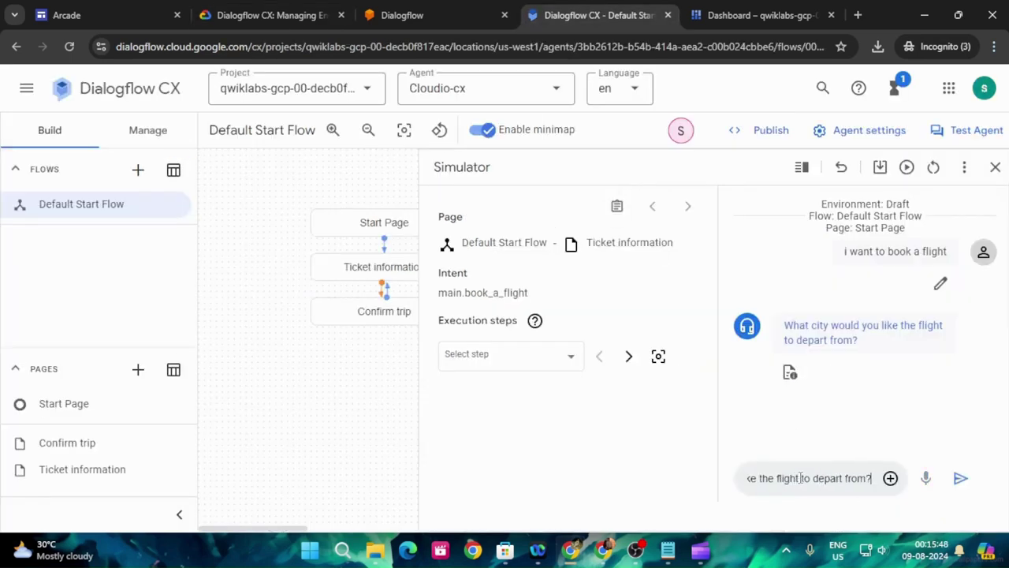
{"action": "left_click", "coordinate": [960, 478]}
Rerun the Testing in the Draft environment progress check after the second simulator message
{"action": "left_click", "coordinate": [272, 15]}
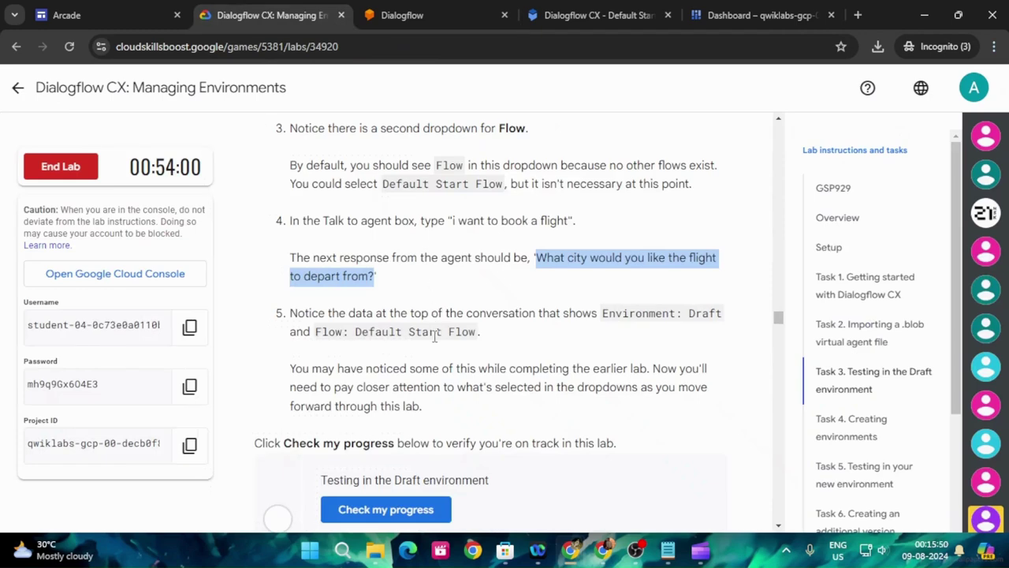
{"action": "left_click", "coordinate": [339, 509]}
{"action": "scroll", "coordinate": [582, 372], "scroll_direction": "down", "scroll_amount": 2}
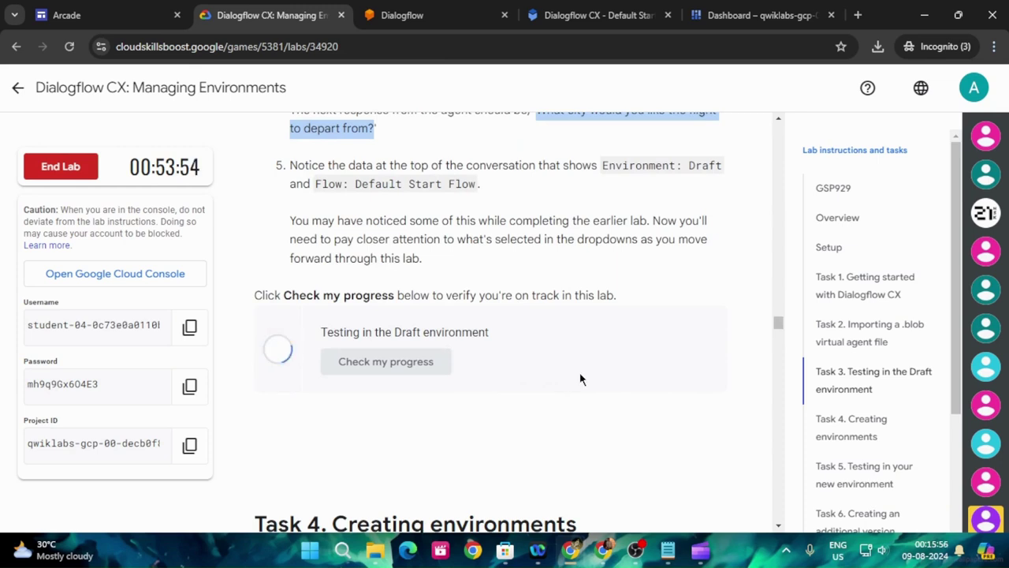
Read the first Task 4 instructions, close the simulator and open the agent's custom environments list
{"action": "scroll", "coordinate": [580, 380], "scroll_direction": "down", "scroll_amount": 3}
{"action": "scroll", "coordinate": [579, 380], "scroll_direction": "down", "scroll_amount": 2}
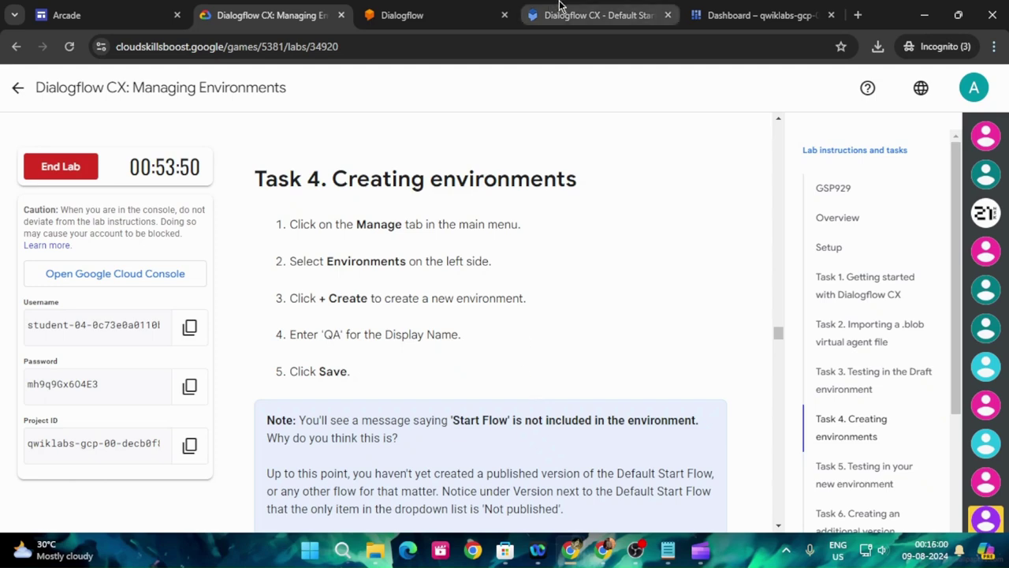
{"action": "left_click", "coordinate": [592, 15]}
{"action": "left_click", "coordinate": [138, 130]}
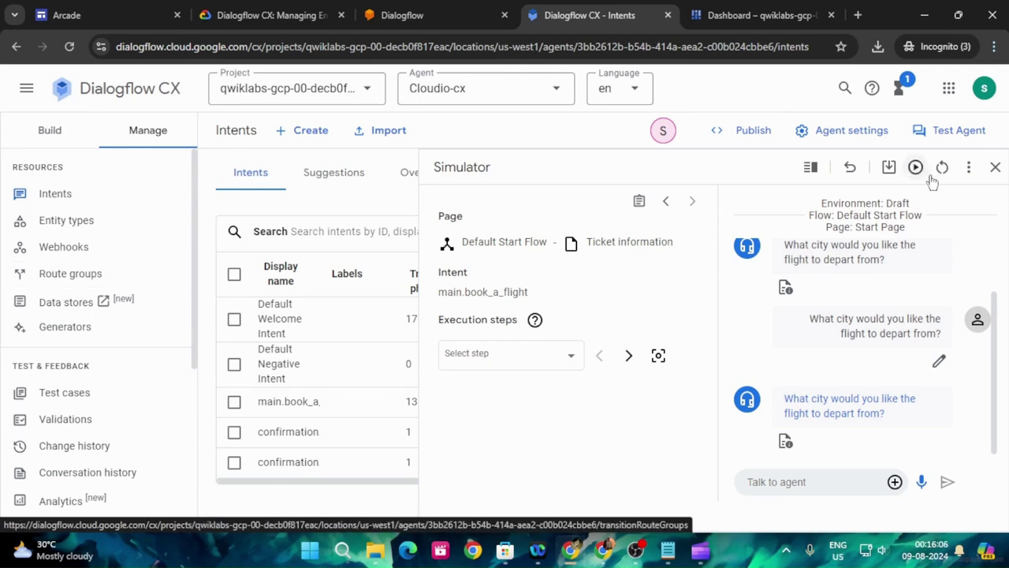
{"action": "left_click", "coordinate": [995, 166]}
{"action": "scroll", "coordinate": [96, 291], "scroll_direction": "down", "scroll_amount": 1}
{"action": "scroll", "coordinate": [97, 290], "scroll_direction": "down", "scroll_amount": 3}
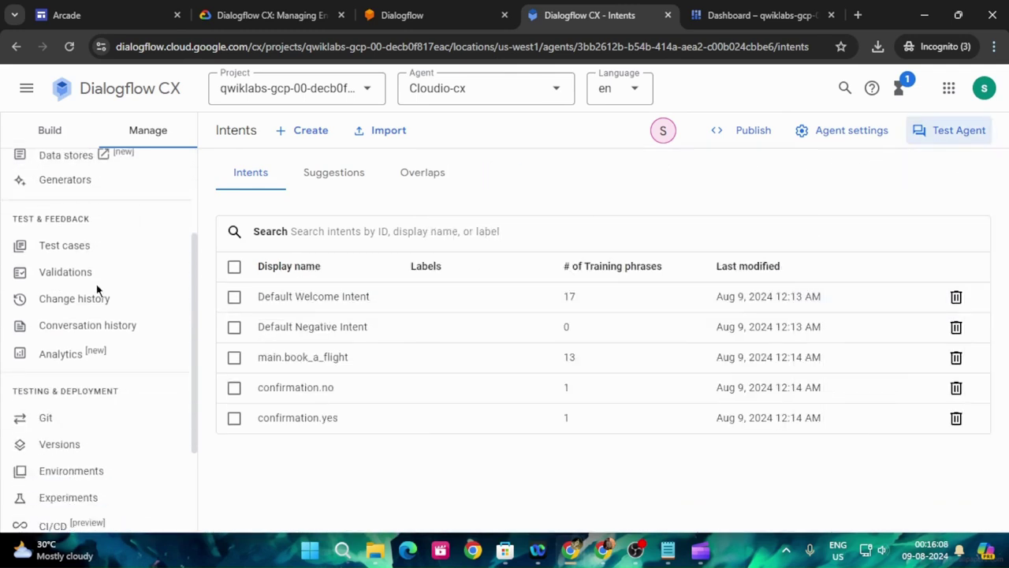
{"action": "left_click", "coordinate": [23, 401]}
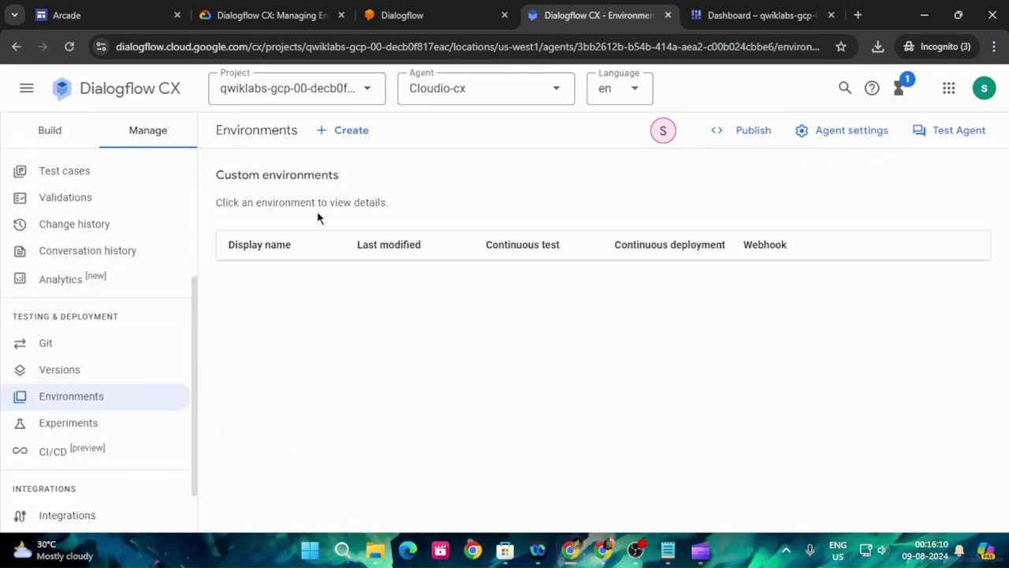
Try to create and save a new environment with the display name QA, as described in Task 4
{"action": "left_click", "coordinate": [268, 15]}
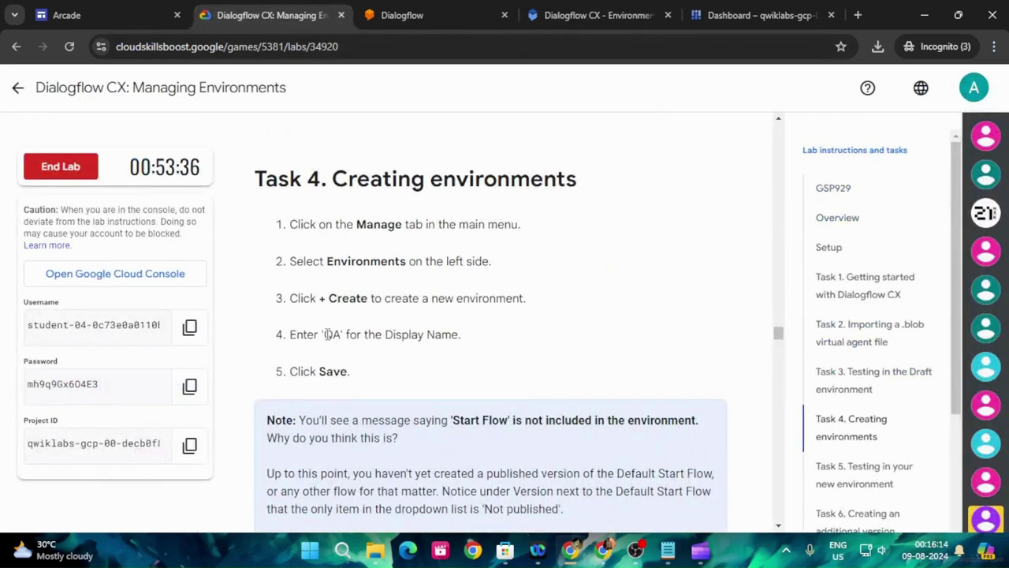
{"action": "left_click_drag", "start_coordinate": [323, 335], "coordinate": [342, 335]}
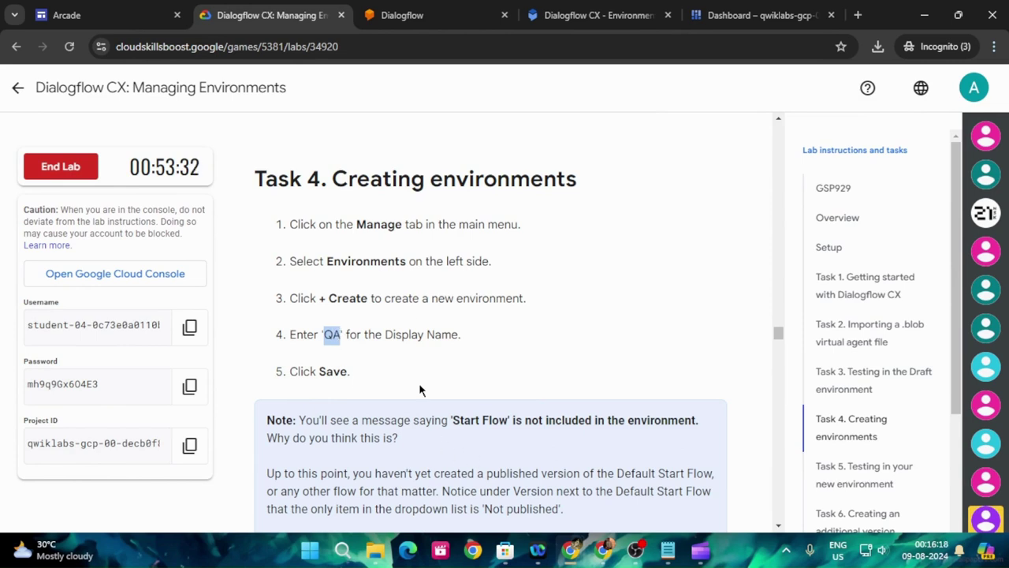
{"action": "left_click", "coordinate": [583, 8]}
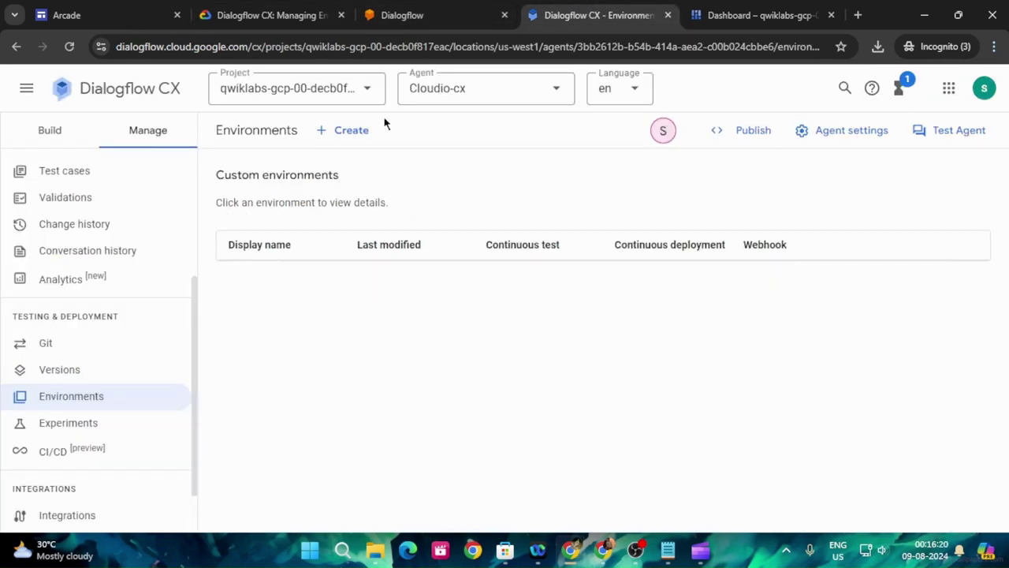
{"action": "left_click", "coordinate": [347, 130]}
{"action": "left_click", "coordinate": [315, 210]}
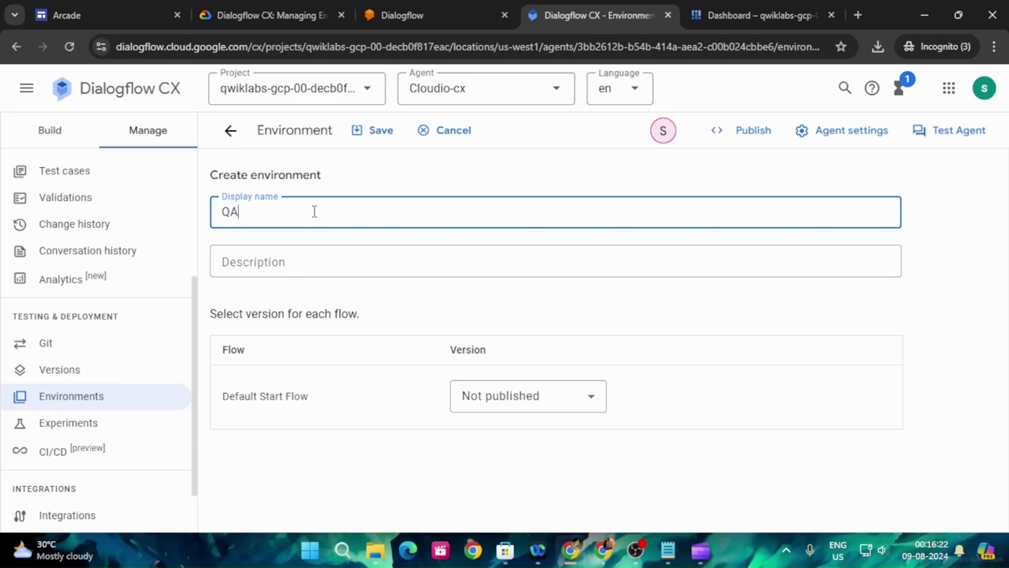
{"action": "left_click", "coordinate": [272, 15]}
{"action": "scroll", "coordinate": [476, 142], "scroll_direction": "down", "scroll_amount": 1}
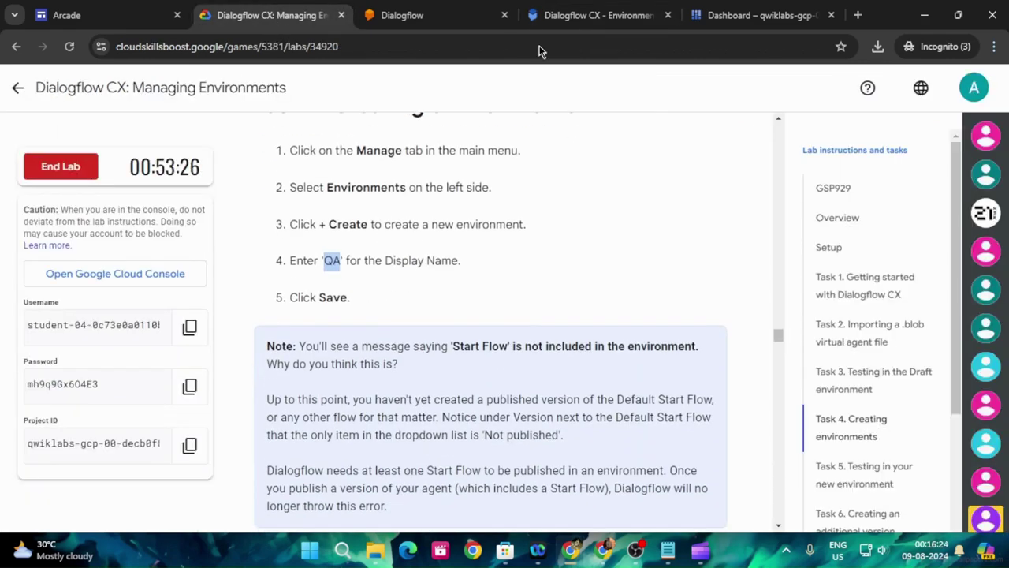
{"action": "left_click", "coordinate": [583, 15]}
{"action": "left_click", "coordinate": [376, 134]}
Read Task 4 from step 6 onward and dismiss the environment creation error message
{"action": "left_click", "coordinate": [272, 15]}
{"action": "scroll", "coordinate": [342, 356], "scroll_direction": "down", "scroll_amount": 2}
{"action": "scroll", "coordinate": [343, 358], "scroll_direction": "down", "scroll_amount": 1}
{"action": "scroll", "coordinate": [389, 334], "scroll_direction": "down", "scroll_amount": 1}
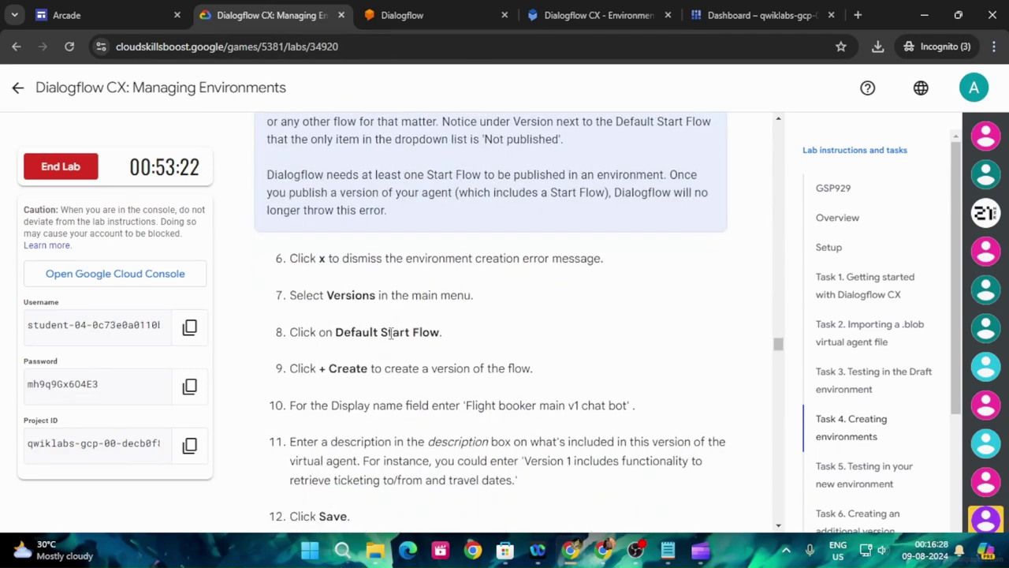
{"action": "left_click", "coordinate": [575, 9]}
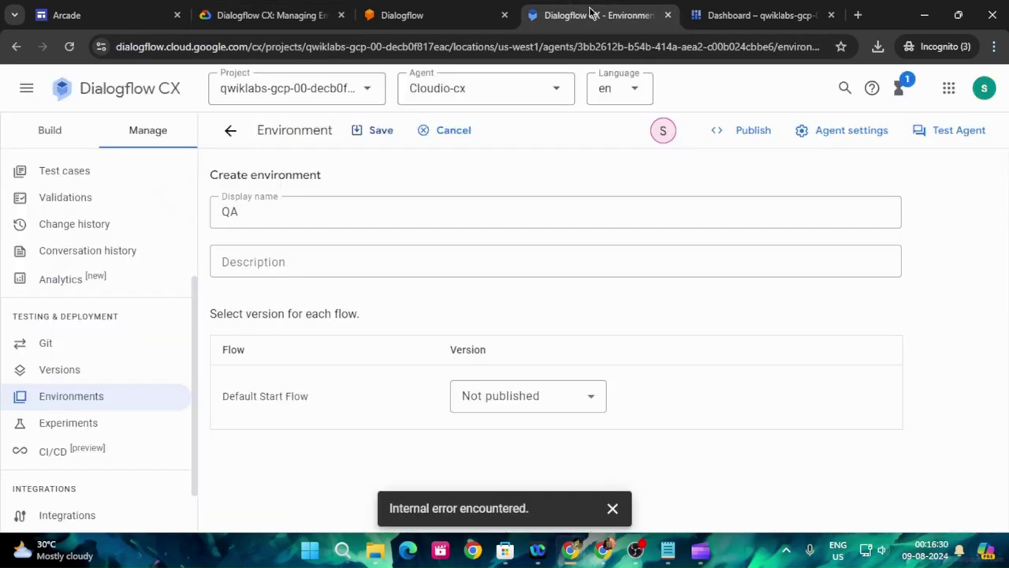
{"action": "left_click", "coordinate": [613, 508]}
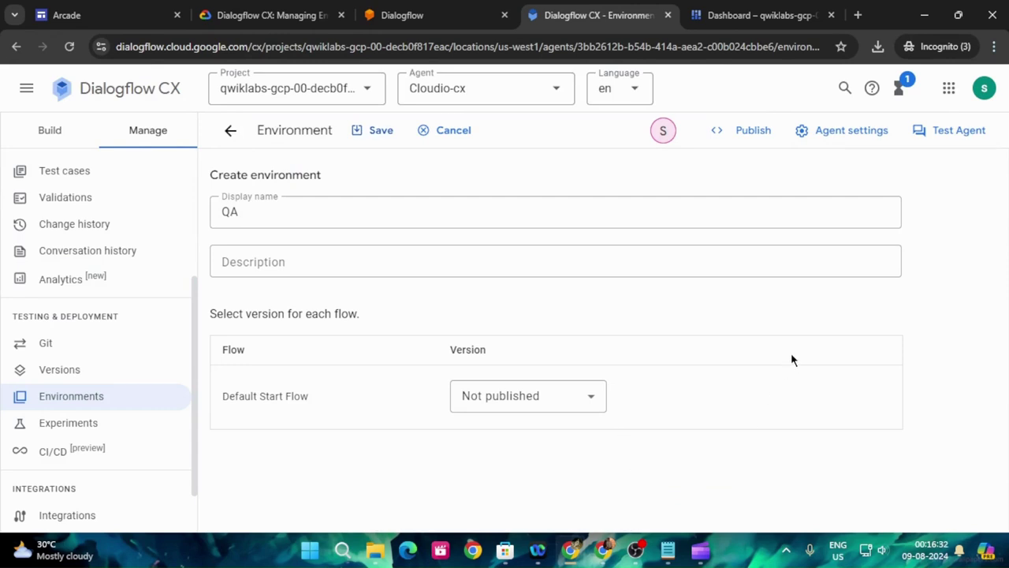
Following Task 4 steps 7 and 8, open the versions list of the Default Start Flow
{"action": "left_click", "coordinate": [268, 8]}
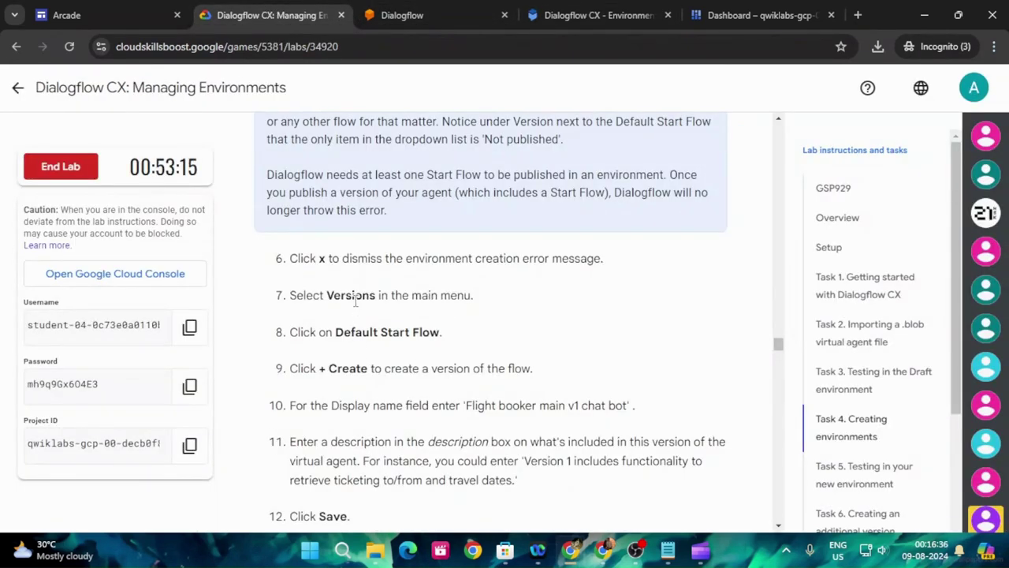
{"action": "left_click", "coordinate": [593, 8]}
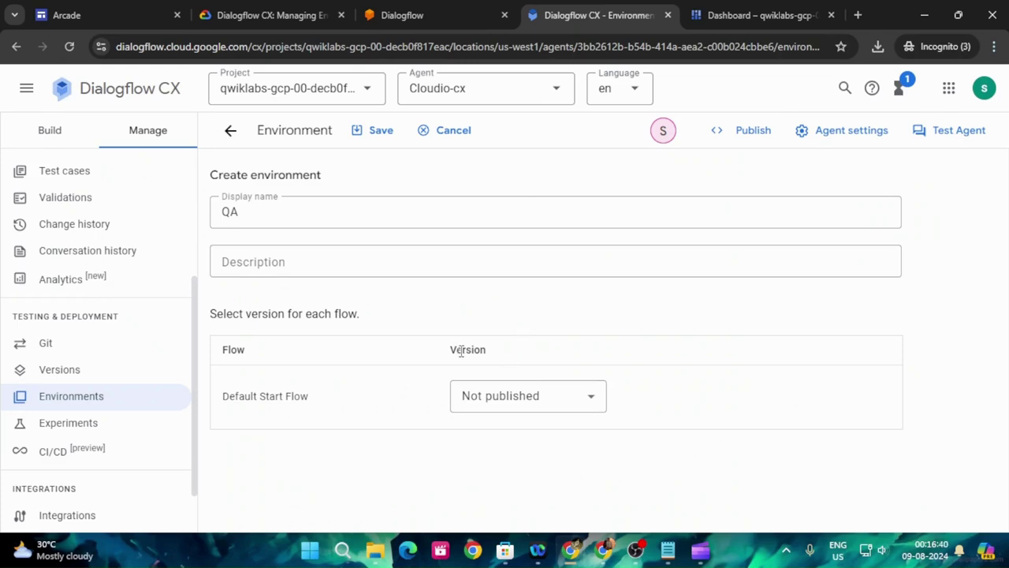
{"action": "left_click", "coordinate": [55, 369]}
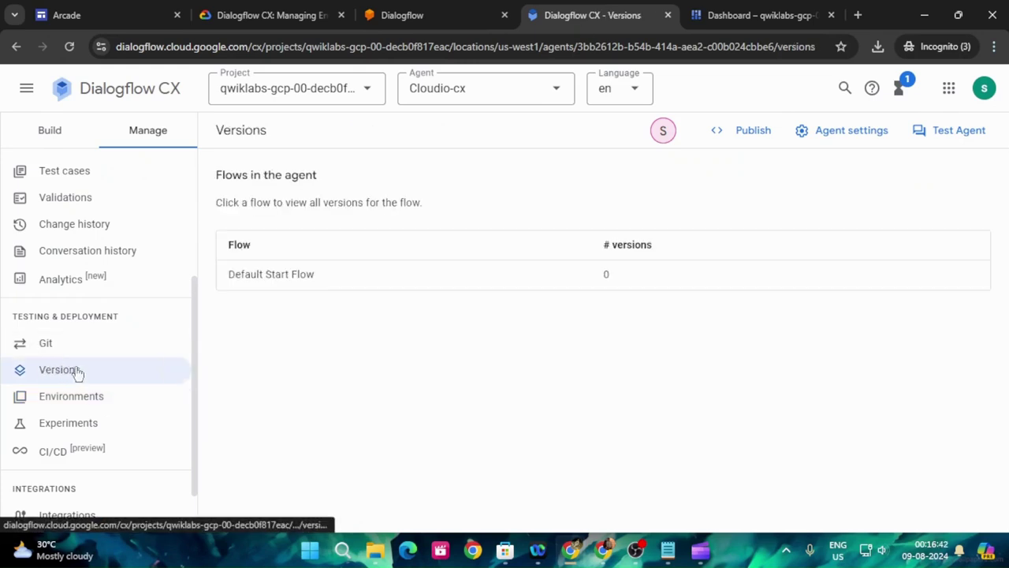
{"action": "left_click", "coordinate": [272, 15]}
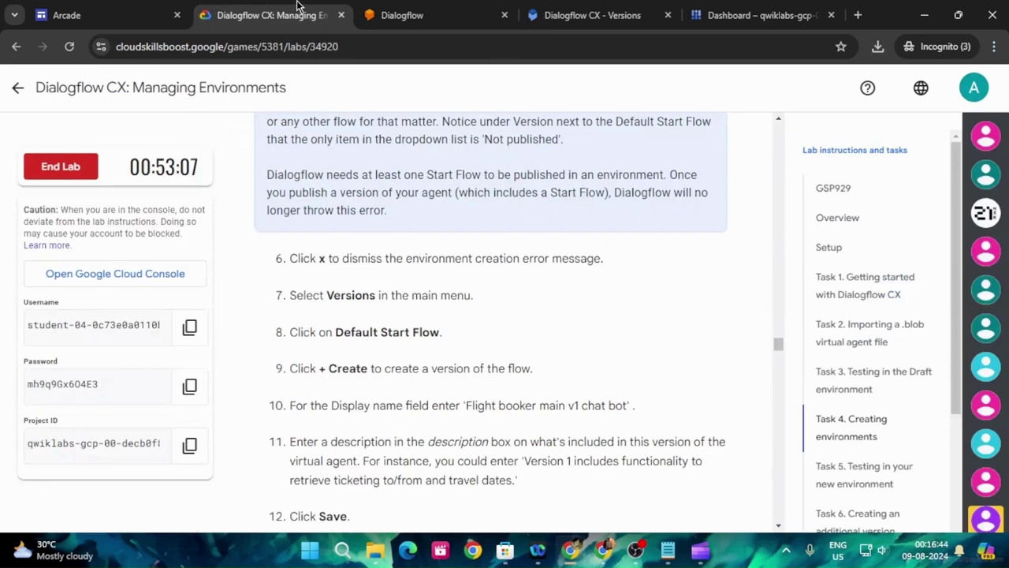
{"action": "left_click", "coordinate": [565, 16]}
{"action": "left_click", "coordinate": [253, 280]}
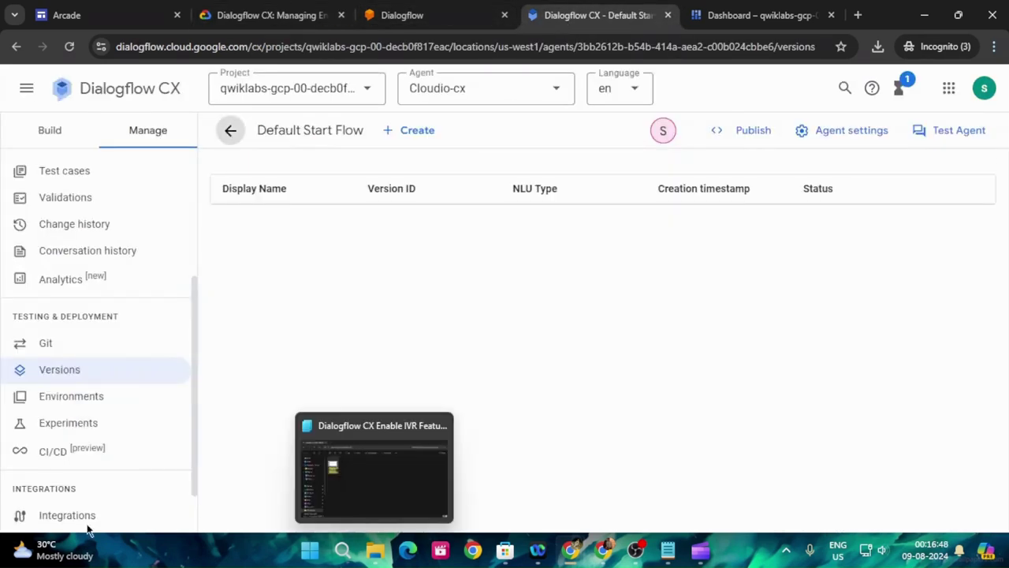
Following Task 4 steps 9 and 10, start a new Default Start Flow version with the display name Flight booker main v1 chat bot
{"action": "left_click", "coordinate": [288, 8]}
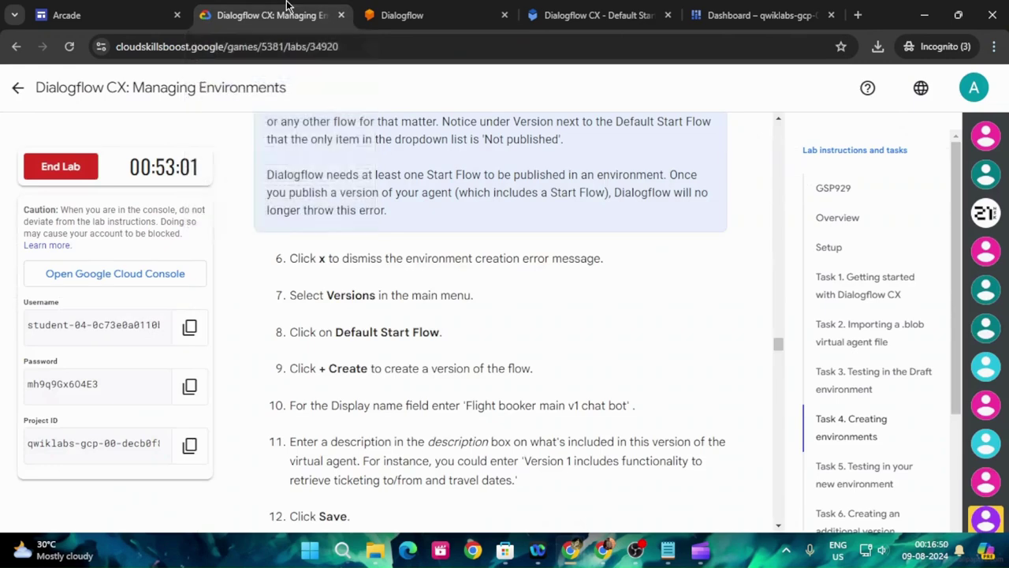
{"action": "scroll", "coordinate": [406, 323], "scroll_direction": "down", "scroll_amount": 1}
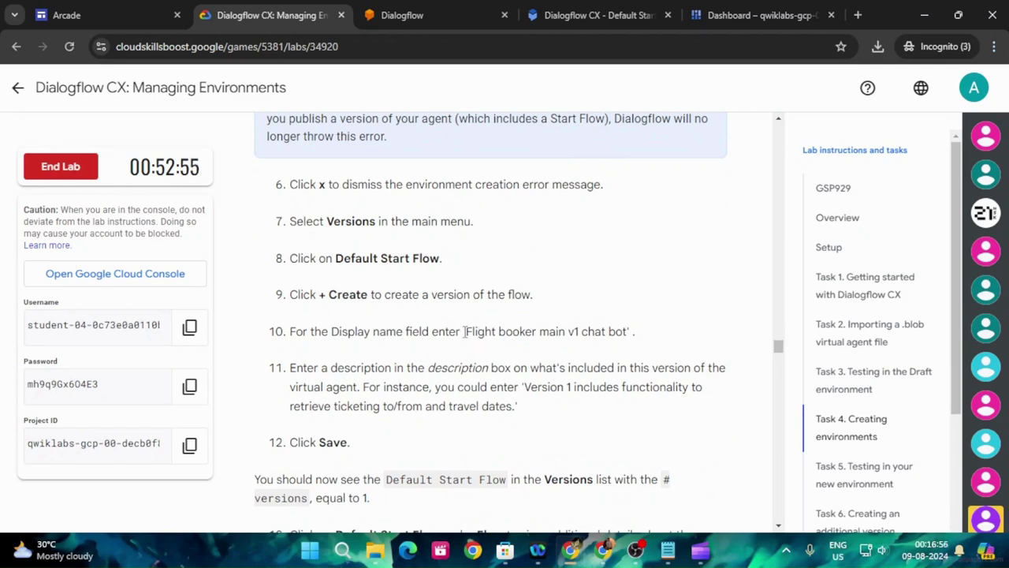
{"action": "left_click_drag", "start_coordinate": [463, 331], "coordinate": [624, 334]}
{"action": "key", "text": "ctrl+c"}
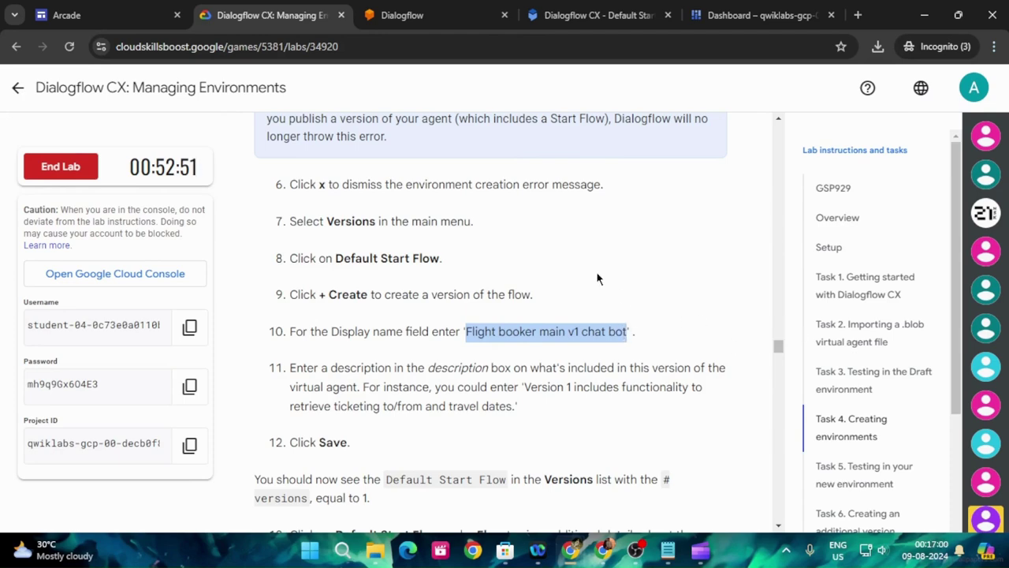
{"action": "left_click", "coordinate": [606, 15]}
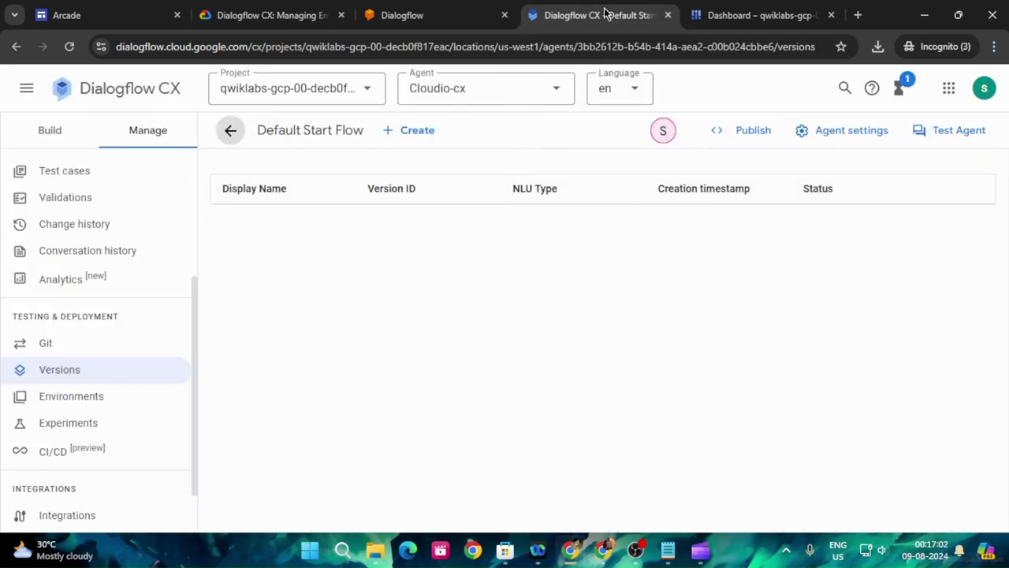
{"action": "left_click", "coordinate": [413, 130]}
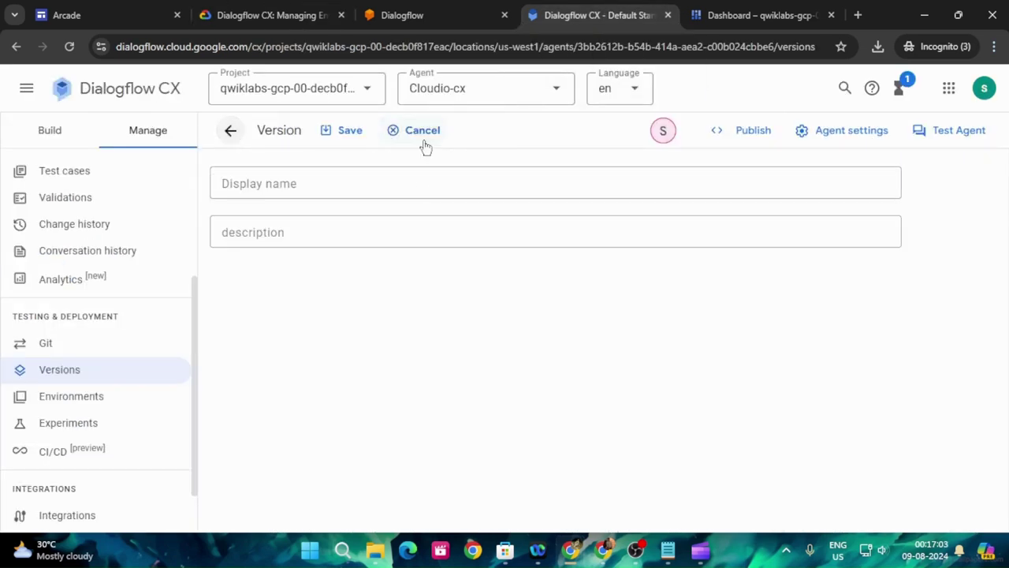
{"action": "left_click", "coordinate": [309, 179]}
{"action": "key", "text": "ctrl+v"}
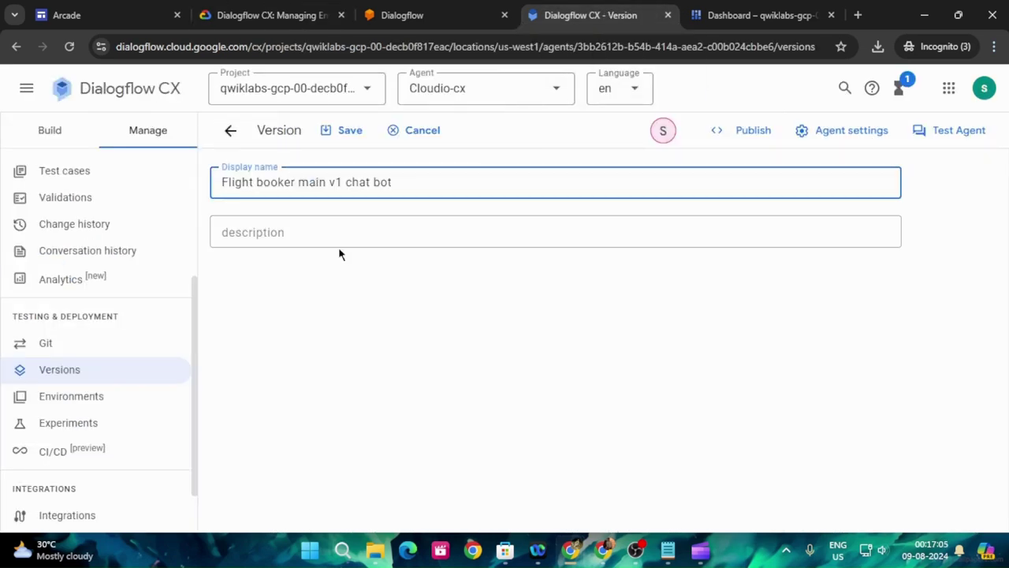
Read Task 4 steps 11 and 12, then save the new flow version without a description
{"action": "left_click", "coordinate": [272, 15]}
{"action": "scroll", "coordinate": [407, 339], "scroll_direction": "down", "scroll_amount": 1}
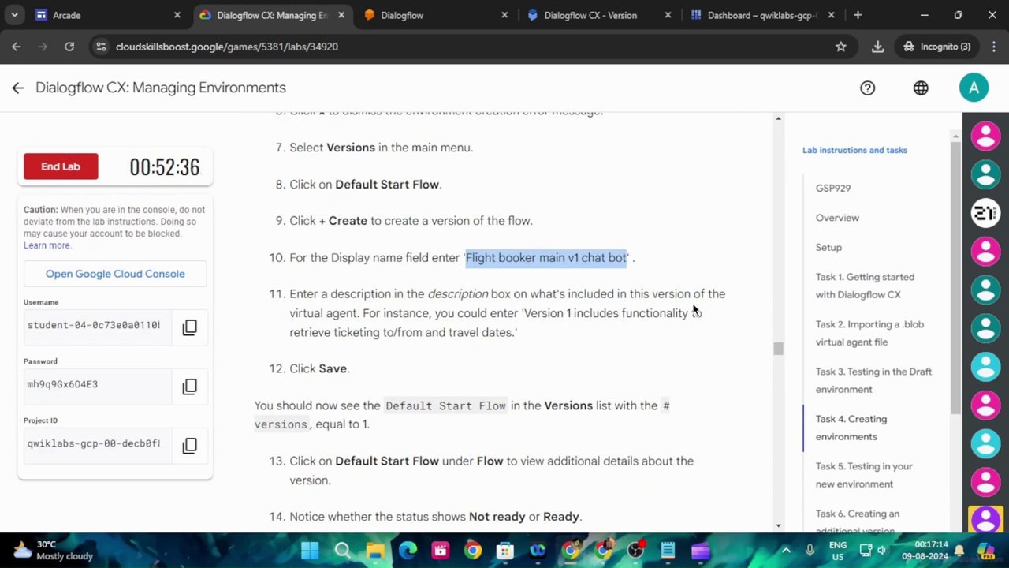
{"action": "left_click", "coordinate": [590, 15]}
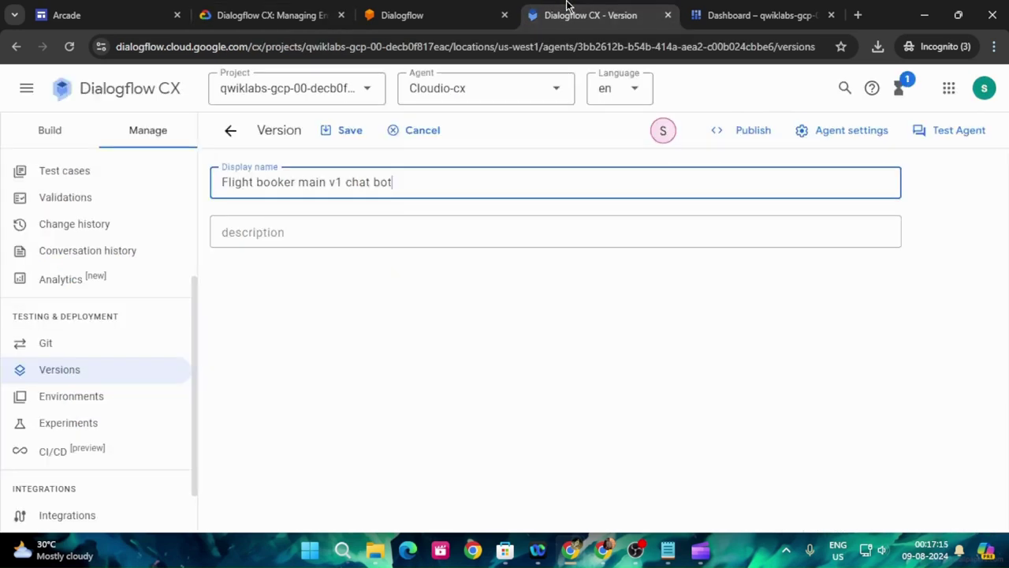
{"action": "left_click", "coordinate": [301, 9]}
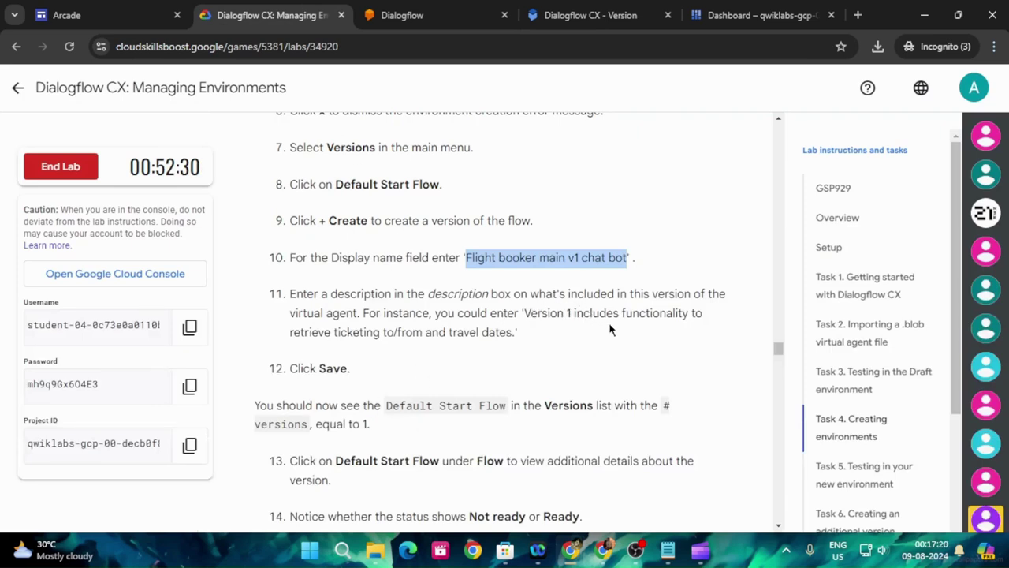
{"action": "left_click", "coordinate": [532, 20]}
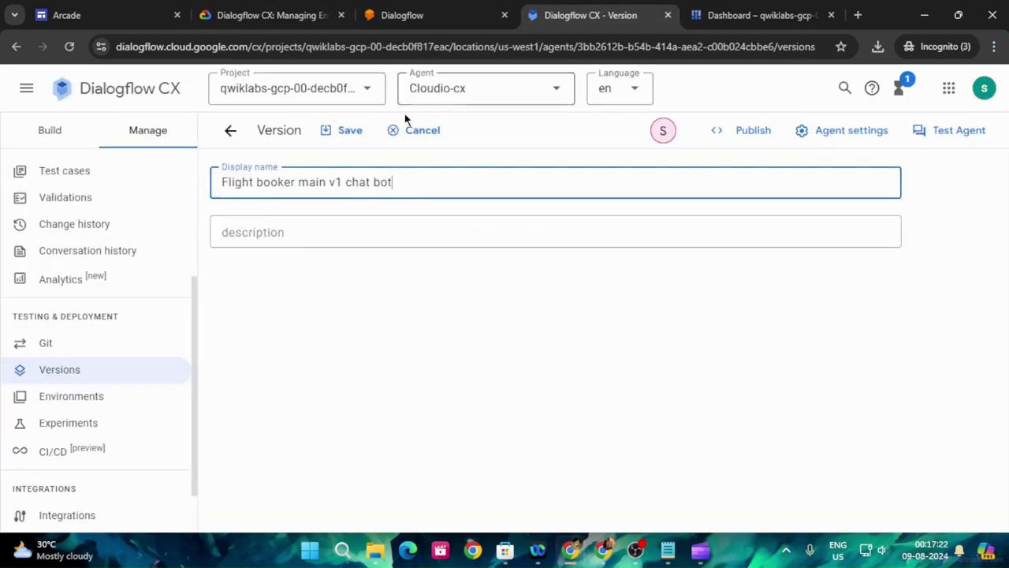
{"action": "left_click", "coordinate": [339, 130]}
Following Task 4 steps 13 and 14, open the Default Start Flow's version details and dismiss the save notification
{"action": "left_click", "coordinate": [272, 15]}
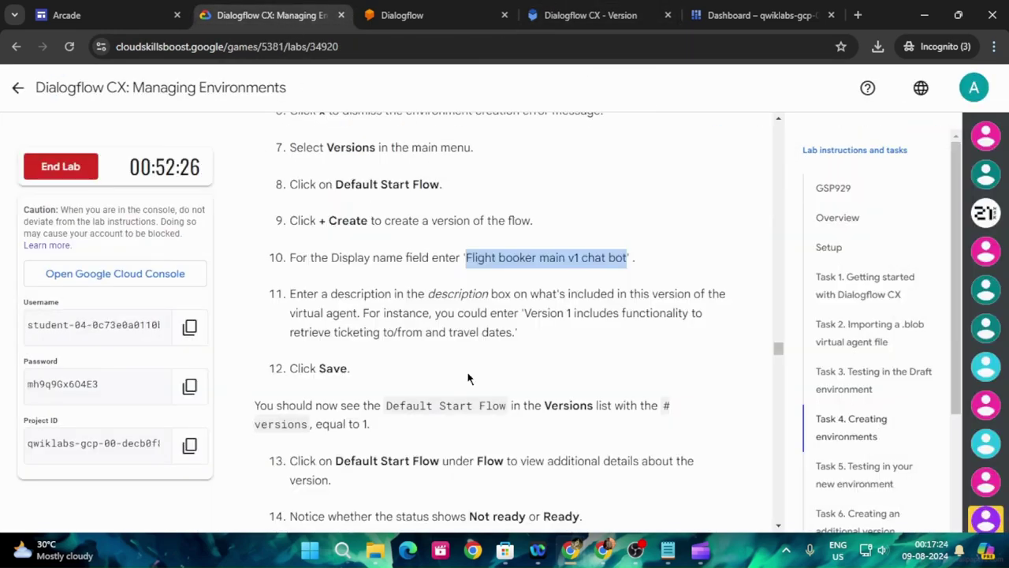
{"action": "scroll", "coordinate": [467, 378], "scroll_direction": "down", "scroll_amount": 2}
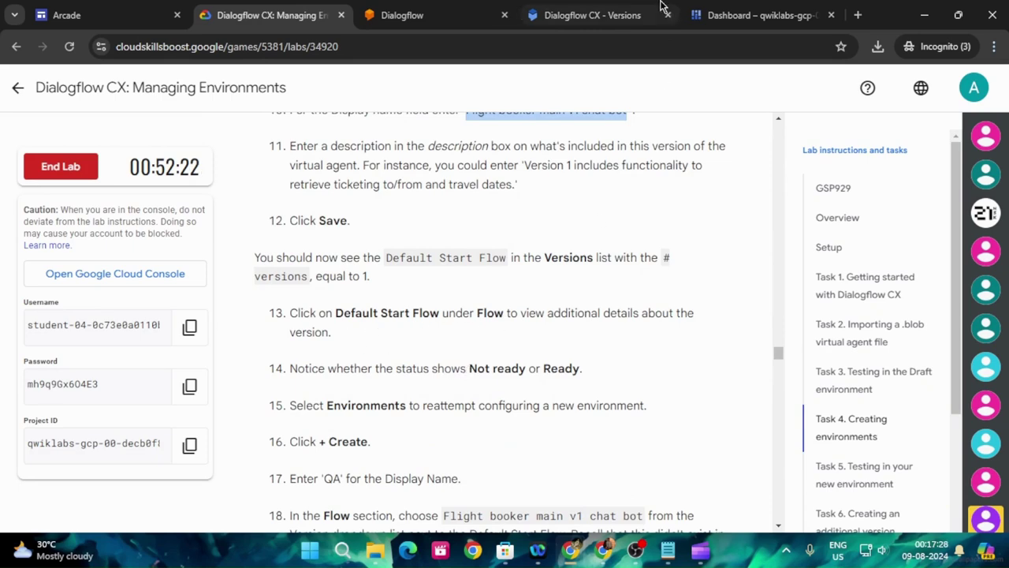
{"action": "left_click", "coordinate": [627, 22]}
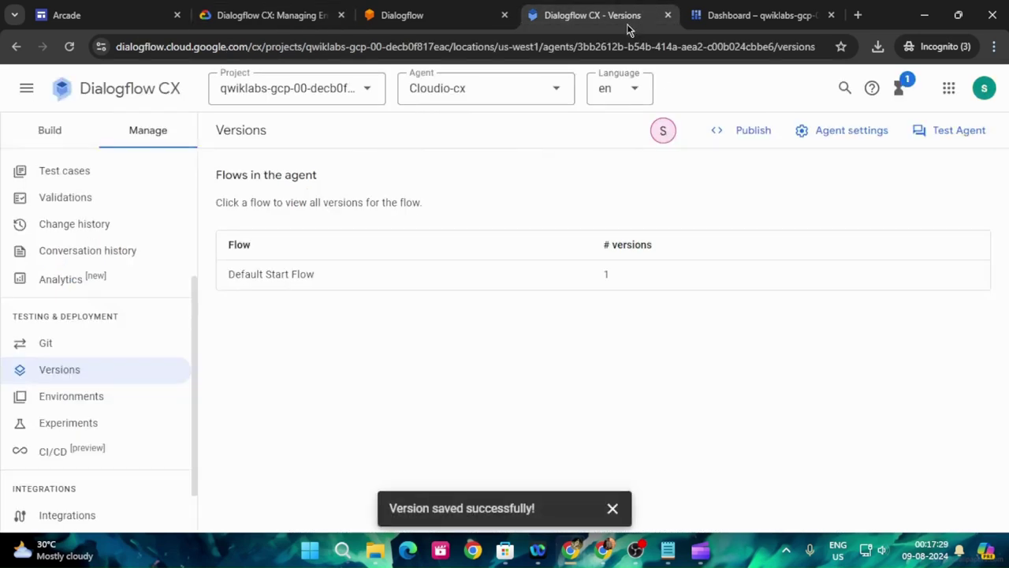
{"action": "left_click", "coordinate": [287, 282]}
{"action": "left_click", "coordinate": [292, 8]}
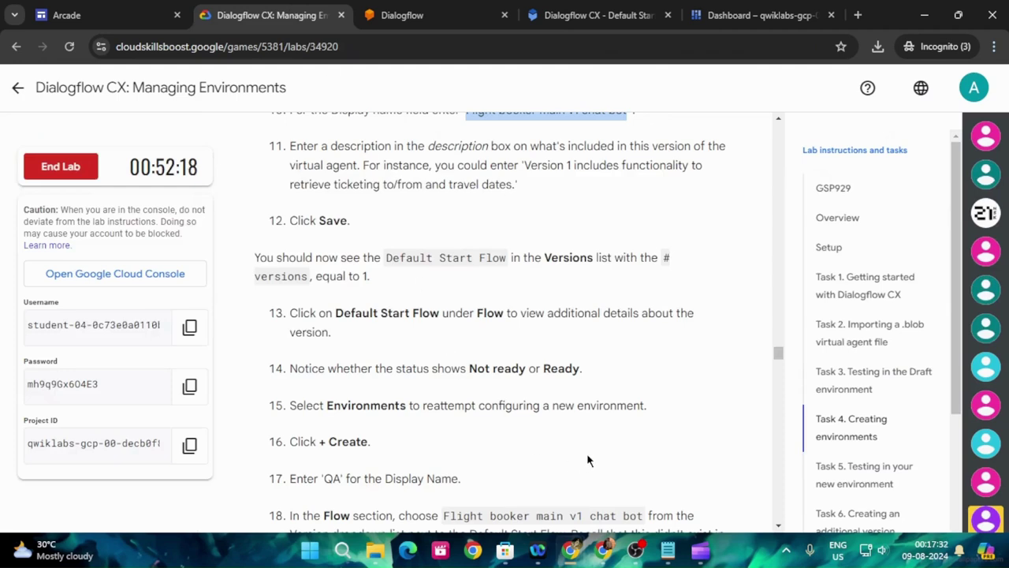
{"action": "scroll", "coordinate": [552, 426], "scroll_direction": "down", "scroll_amount": 2}
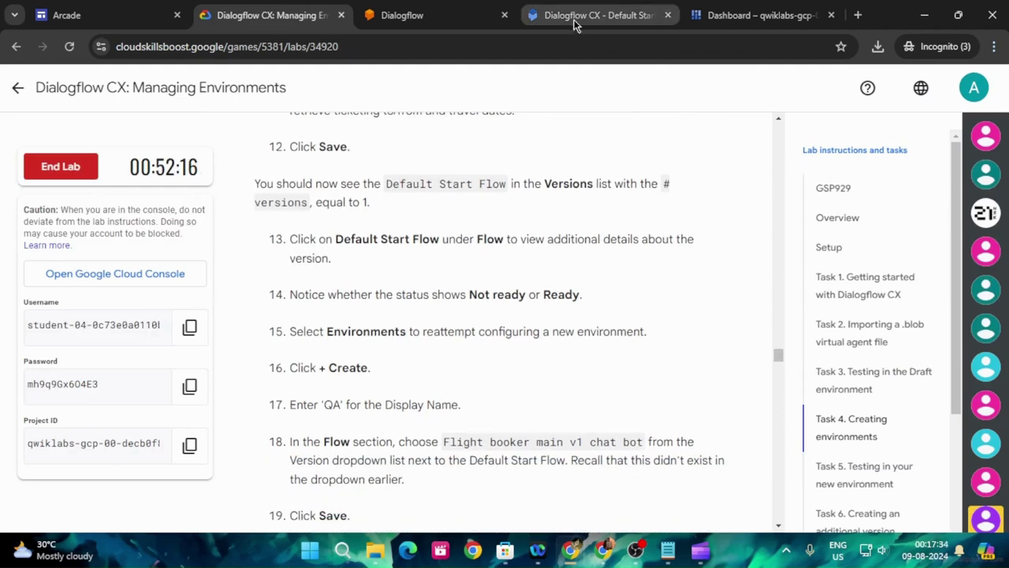
{"action": "left_click", "coordinate": [574, 15]}
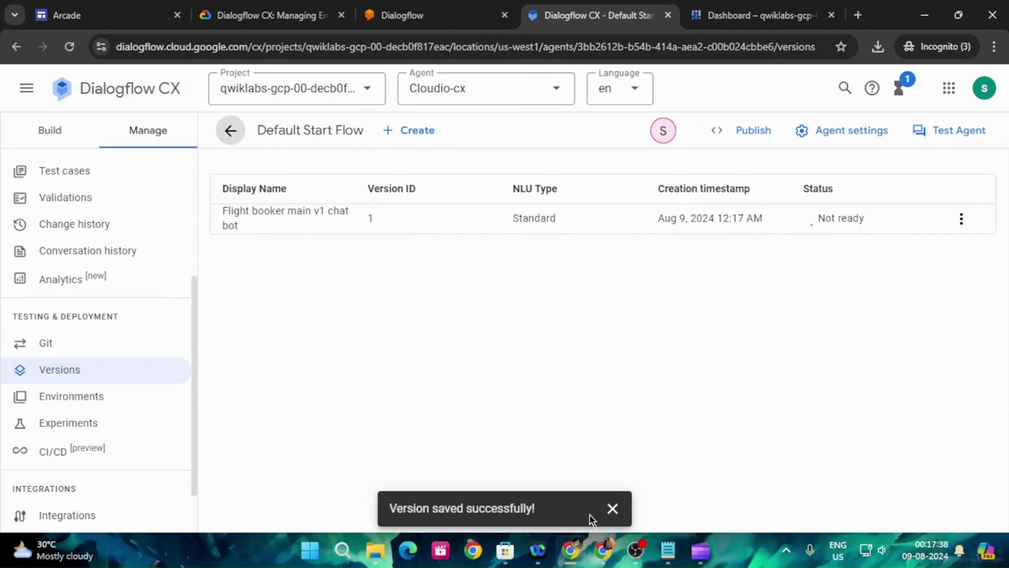
{"action": "left_click", "coordinate": [612, 508]}
Check the flow version's status again and open the custom environments list, as described in Task 4 step 15
{"action": "left_click", "coordinate": [269, 15]}
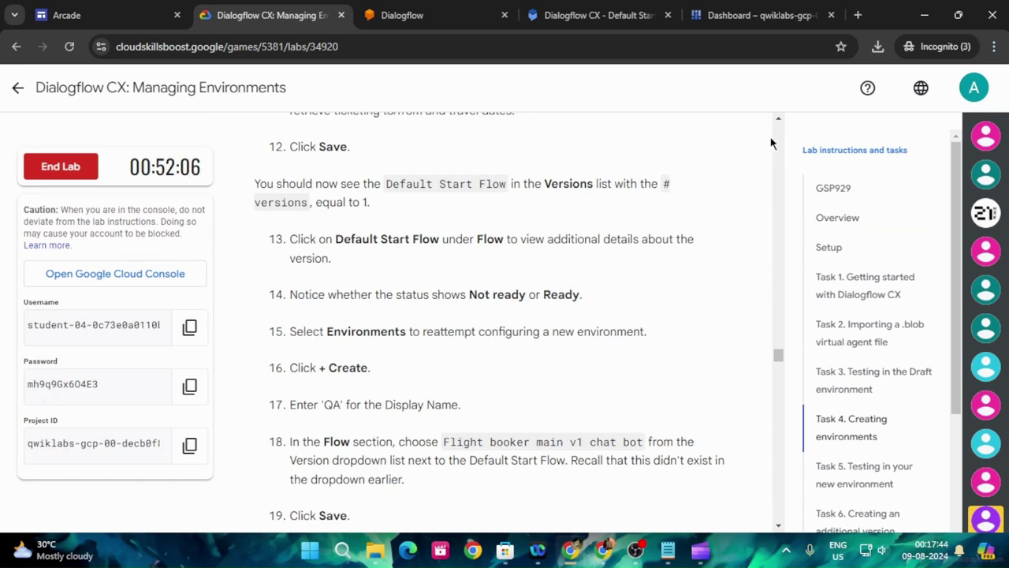
{"action": "left_click", "coordinate": [618, 11]}
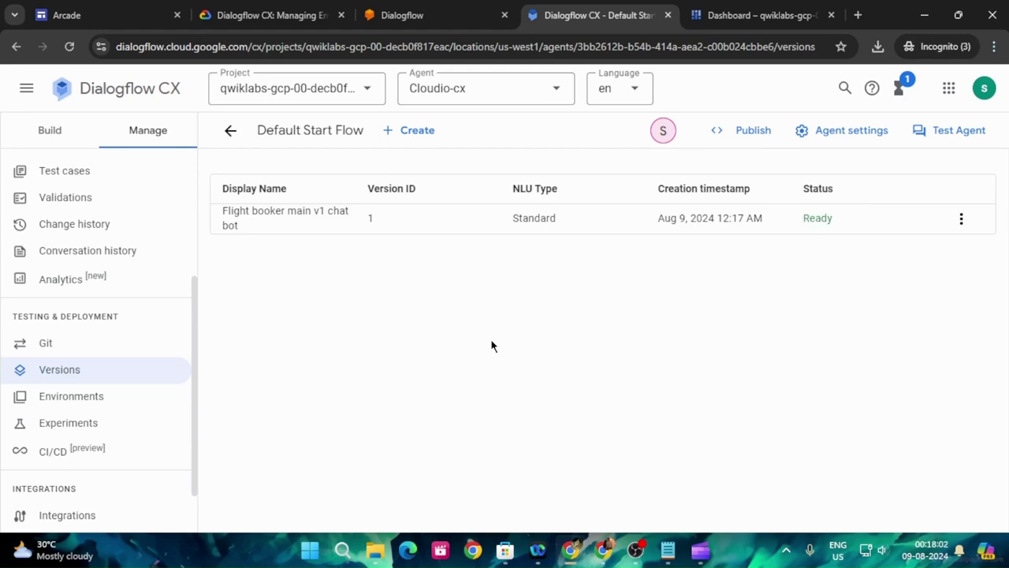
{"action": "left_click", "coordinate": [268, 6]}
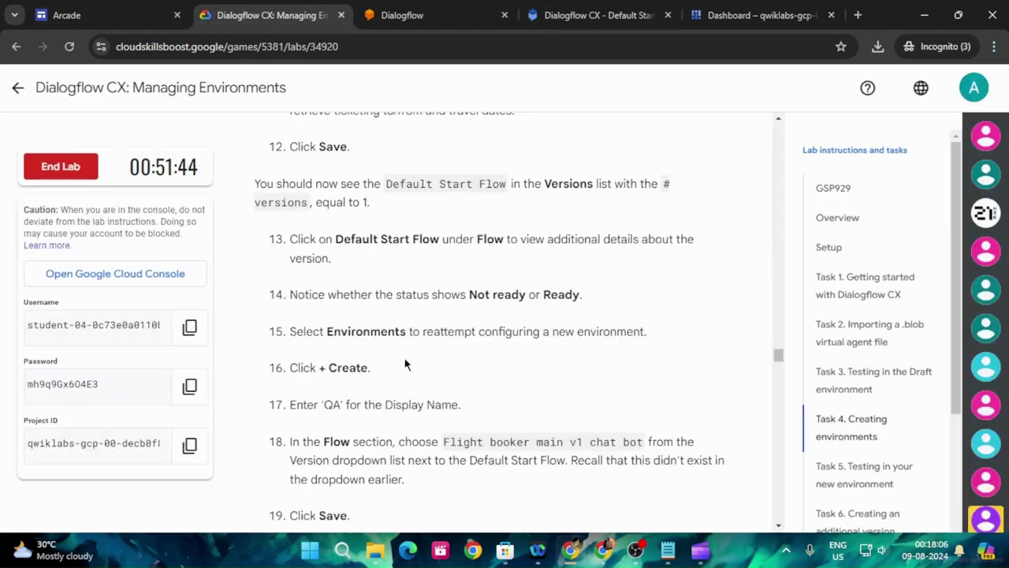
{"action": "left_click", "coordinate": [593, 15]}
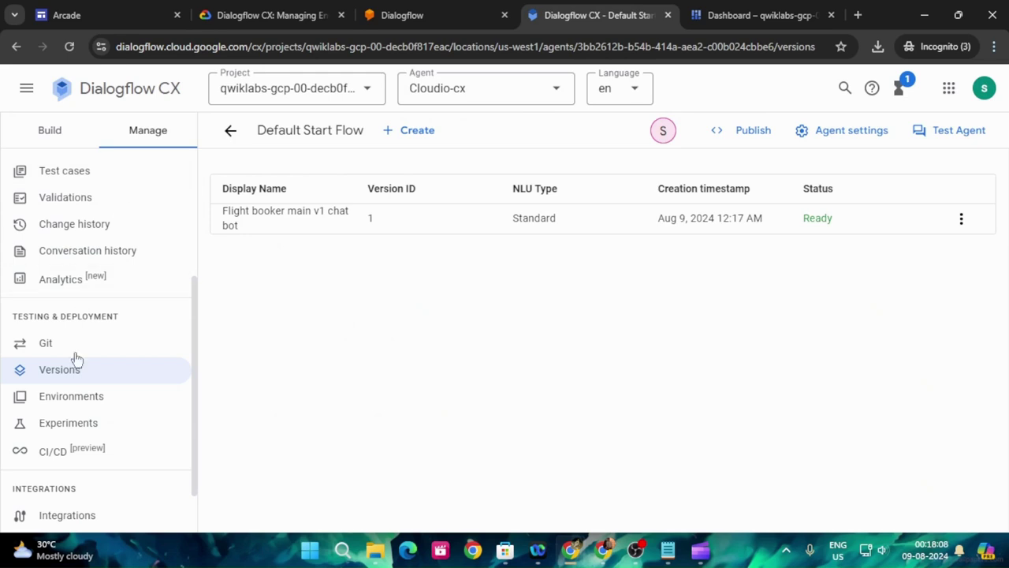
{"action": "left_click", "coordinate": [75, 396]}
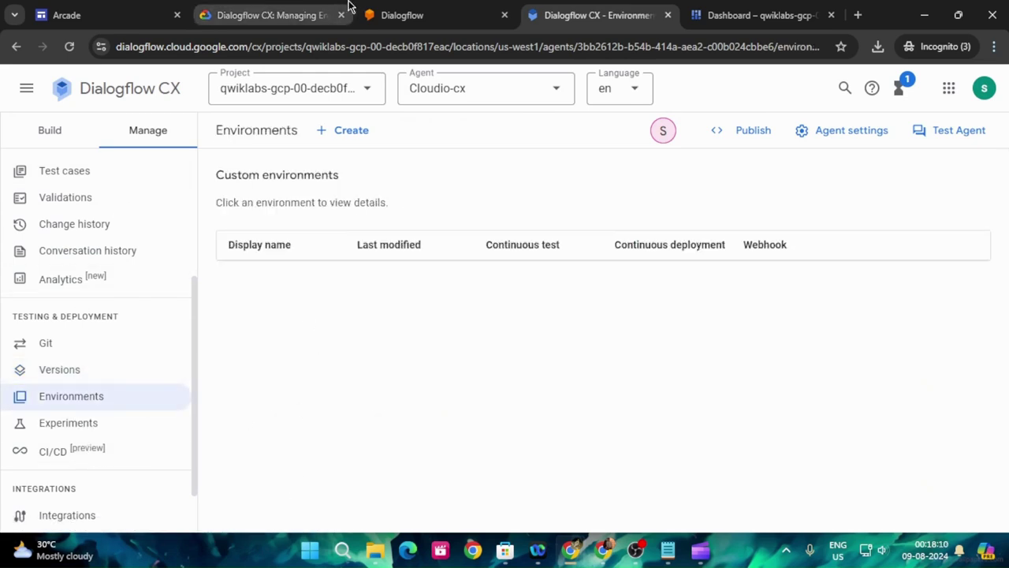
Following Task 4 steps 16 and 17, start a new environment with the display name QA
{"action": "left_click", "coordinate": [268, 15]}
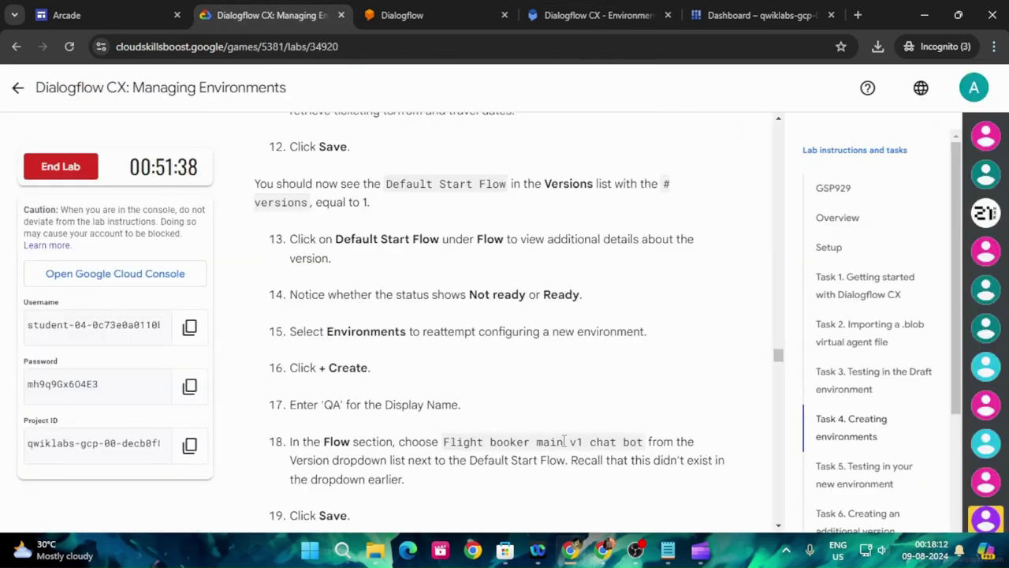
{"action": "scroll", "coordinate": [426, 378], "scroll_direction": "down", "scroll_amount": 1}
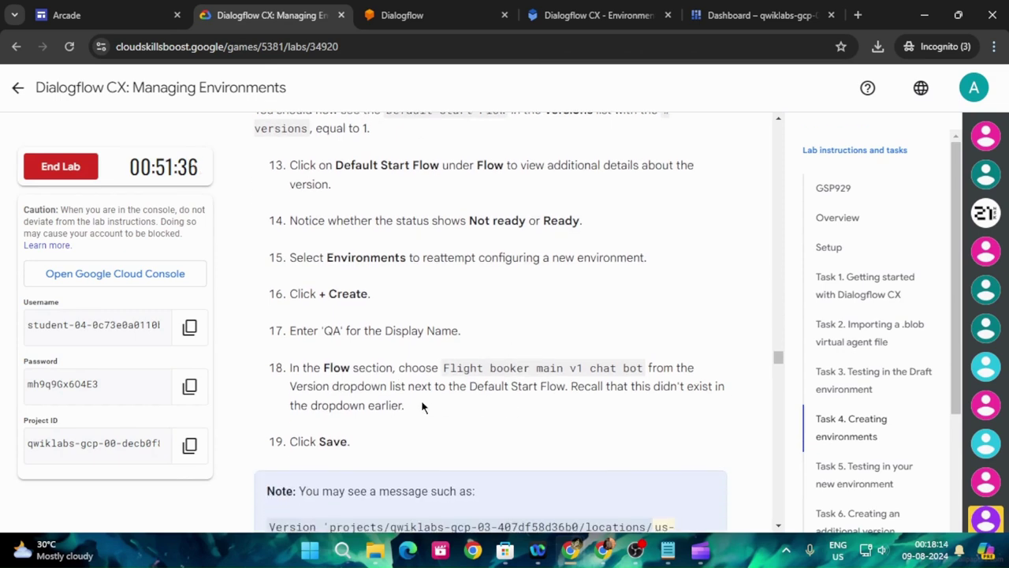
{"action": "left_click_drag", "start_coordinate": [323, 331], "coordinate": [340, 331]}
{"action": "key", "text": "ctrl+c"}
{"action": "left_click", "coordinate": [653, 11]}
{"action": "left_click", "coordinate": [372, 130]}
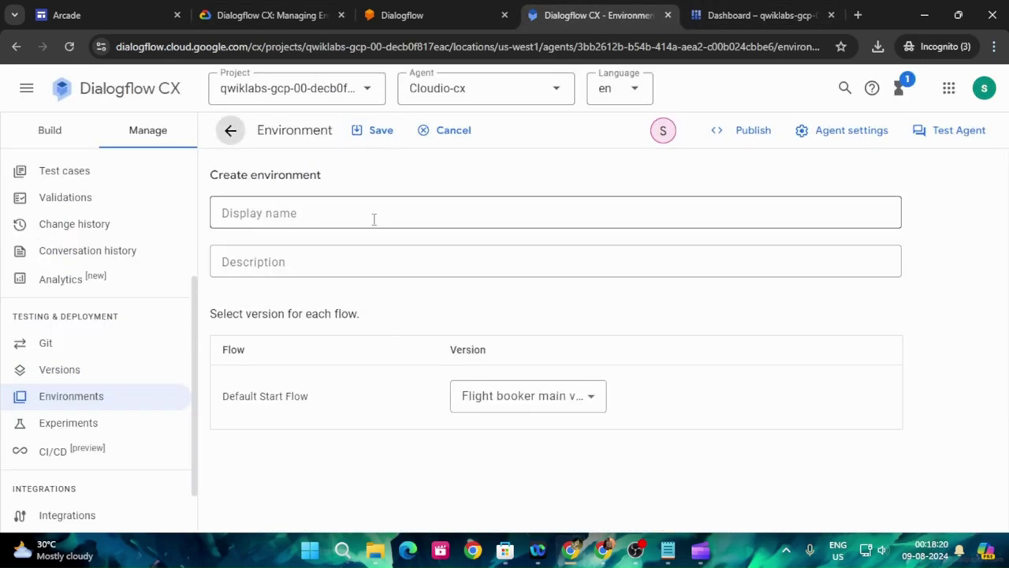
{"action": "left_click", "coordinate": [331, 214]}
{"action": "key", "text": "ctrl+v"}
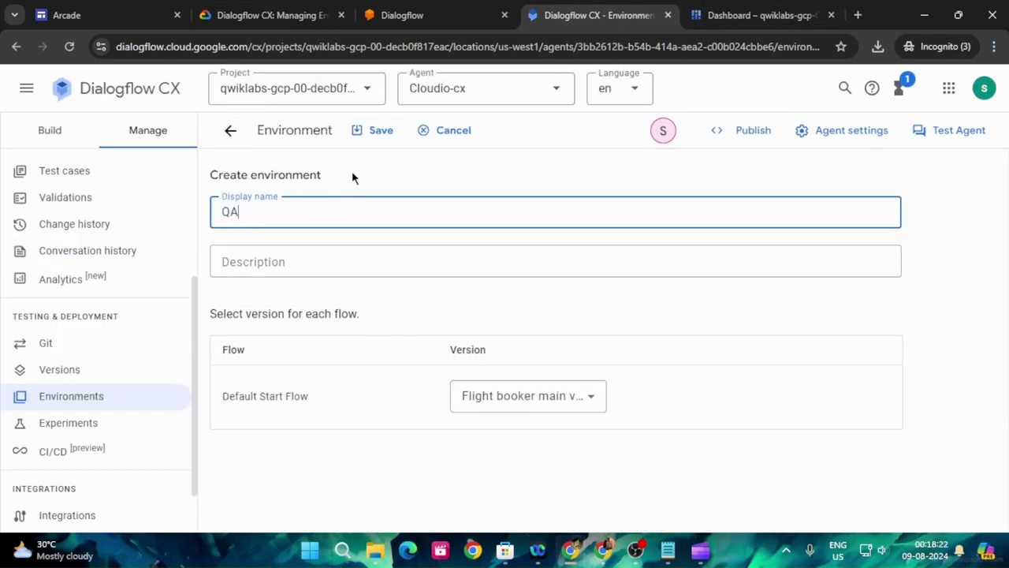
Choose the Flight booker main v1 chat bot version for the Default Start Flow and save the QA environment
{"action": "left_click", "coordinate": [275, 12]}
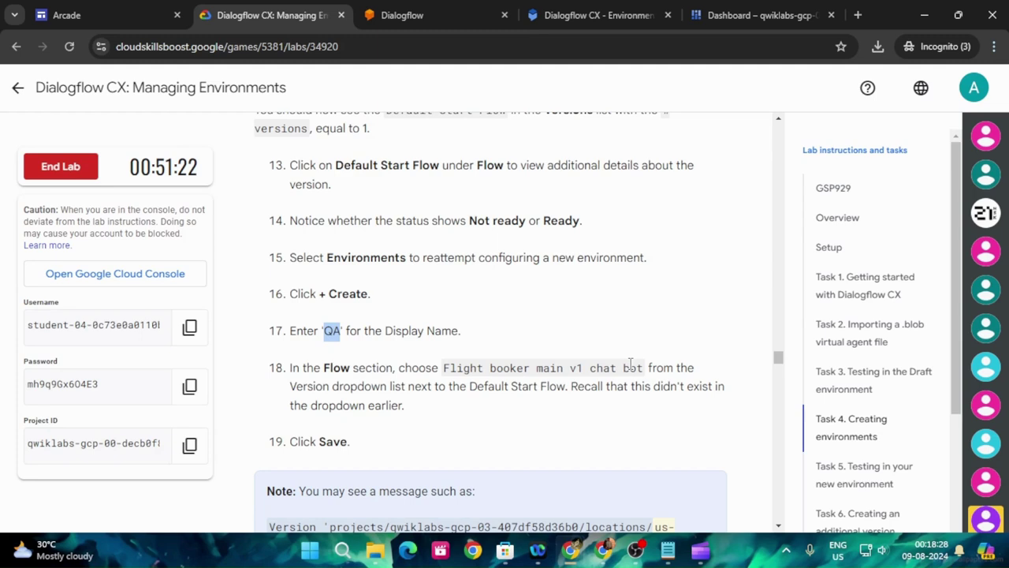
{"action": "left_click", "coordinate": [614, 8]}
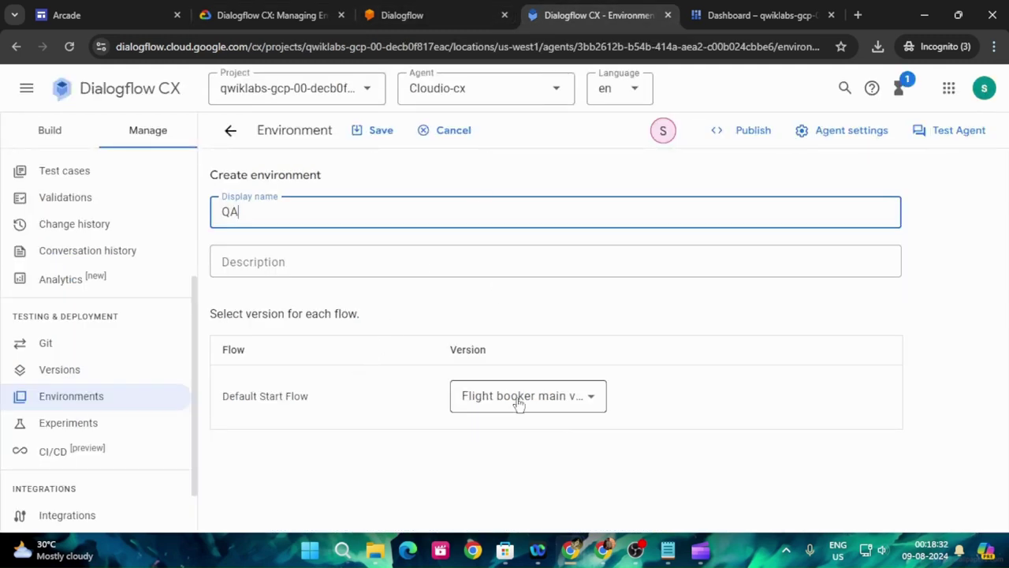
{"action": "left_click", "coordinate": [571, 407]}
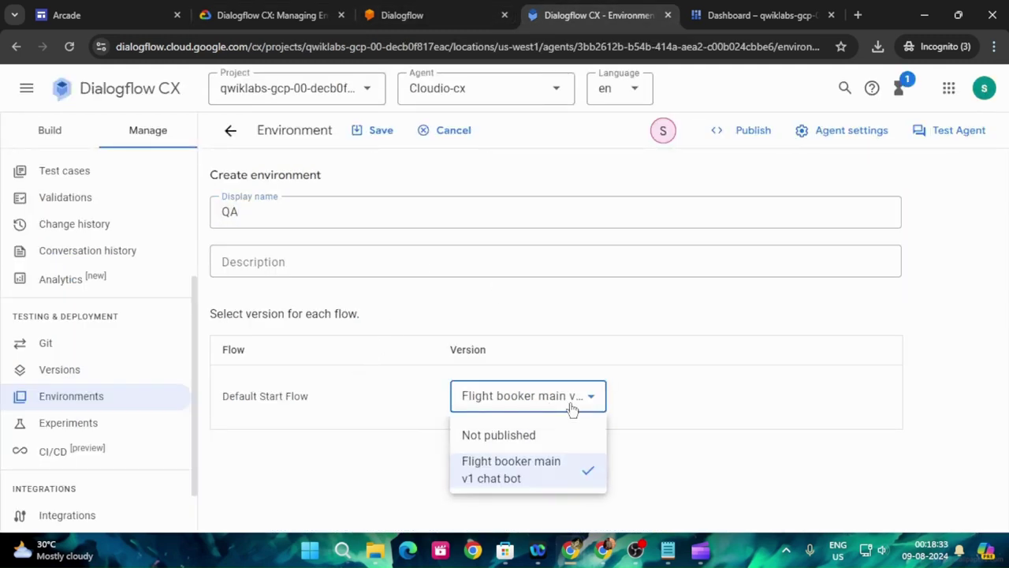
{"action": "left_click", "coordinate": [552, 474]}
{"action": "left_click", "coordinate": [308, 10]}
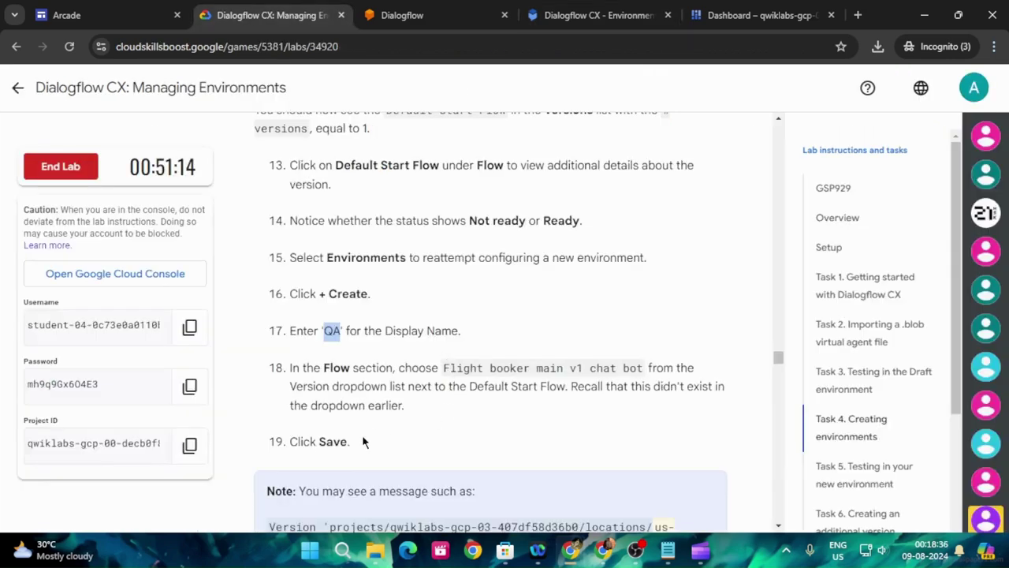
{"action": "scroll", "coordinate": [366, 439], "scroll_direction": "down", "scroll_amount": 4}
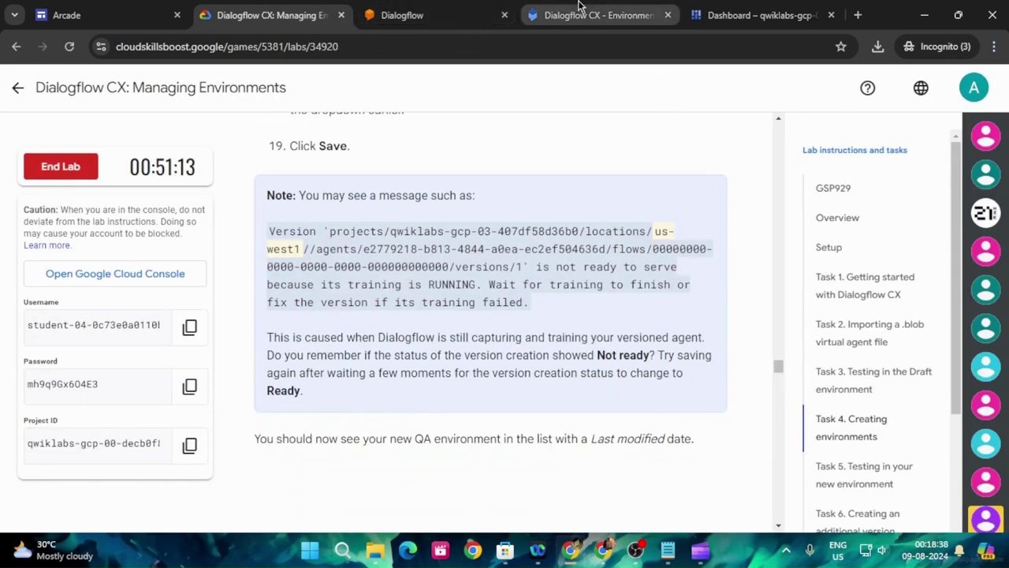
{"action": "left_click", "coordinate": [579, 7]}
{"action": "left_click", "coordinate": [374, 130]}
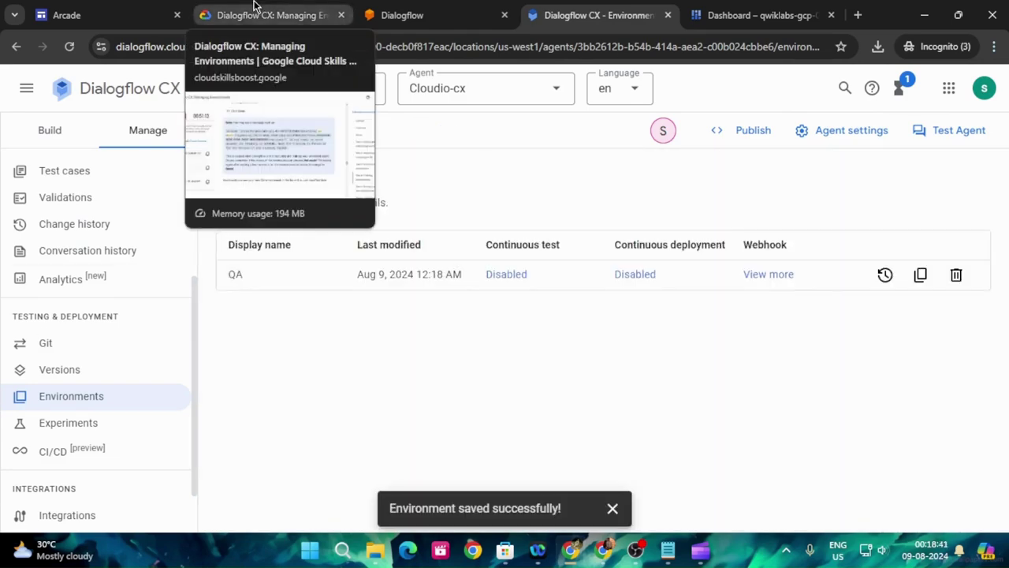
Read the first Task 5 instructions and open the agent simulator
{"action": "left_click", "coordinate": [254, 9]}
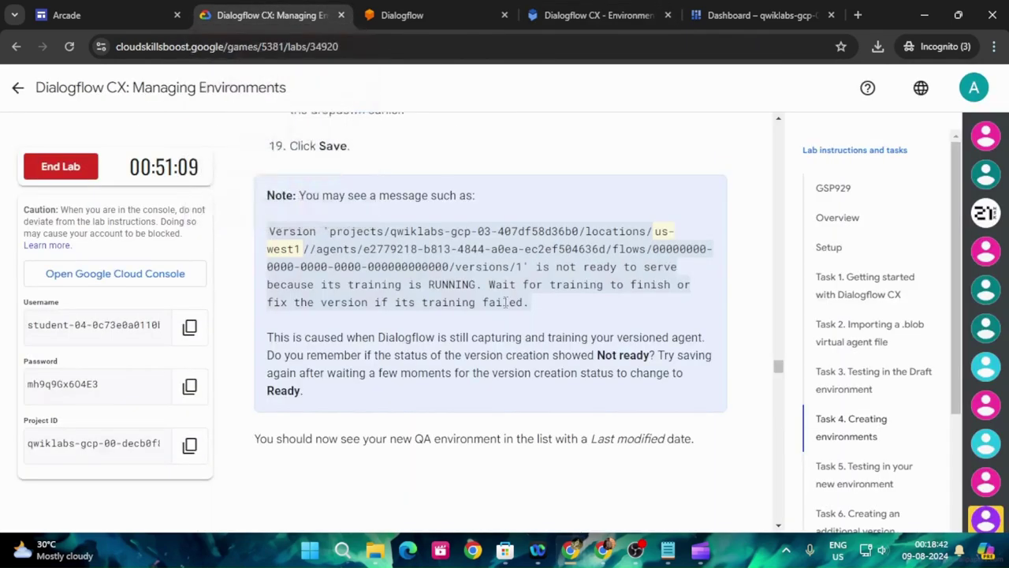
{"action": "scroll", "coordinate": [507, 300], "scroll_direction": "down", "scroll_amount": 5}
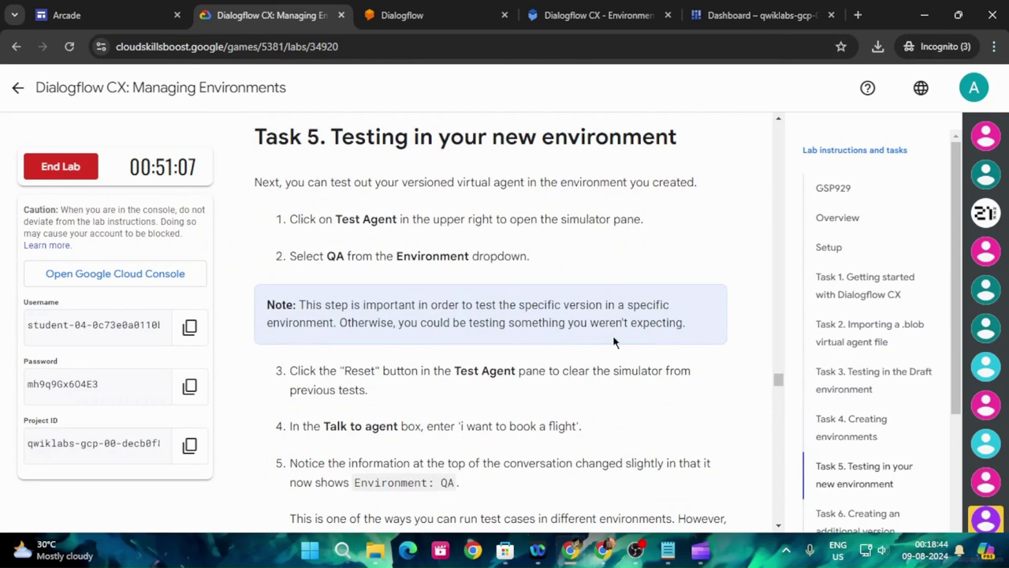
{"action": "left_click", "coordinate": [597, 15]}
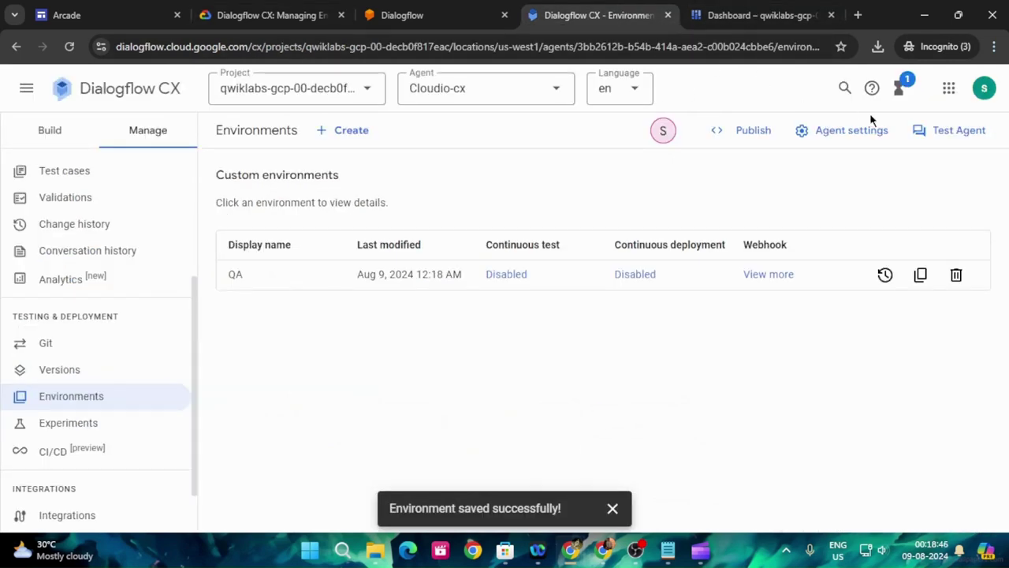
{"action": "left_click", "coordinate": [954, 130]}
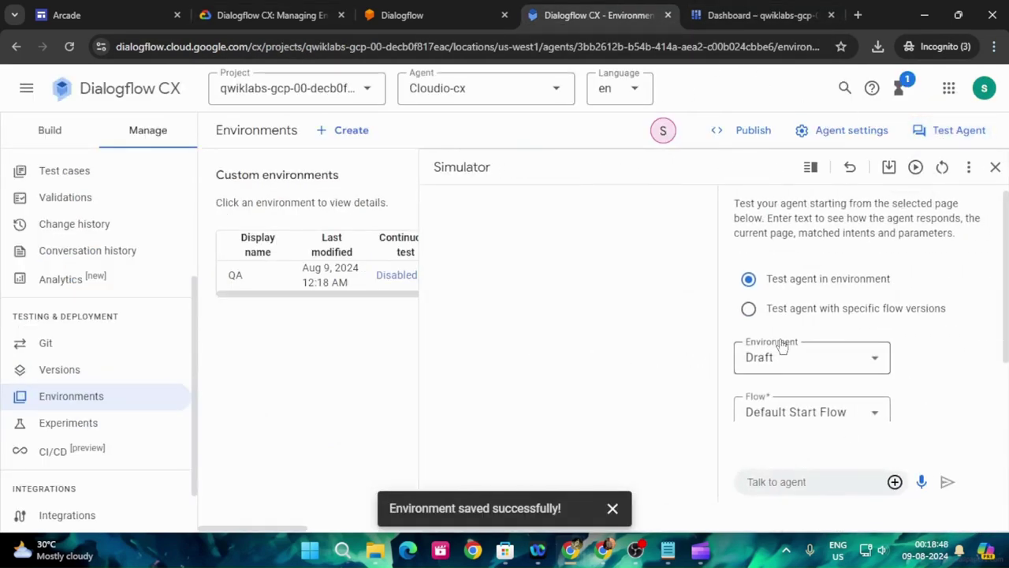
Set the simulator's environment to QA, as described in Task 5 step 2, and review its flow and page settings
{"action": "left_click", "coordinate": [793, 365]}
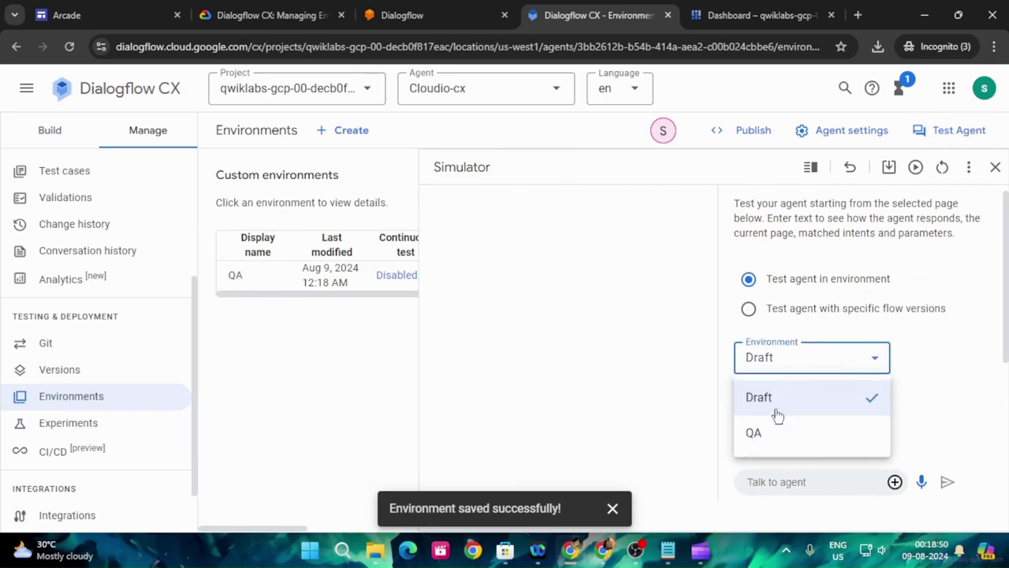
{"action": "left_click", "coordinate": [755, 432]}
{"action": "left_click", "coordinate": [221, 8]}
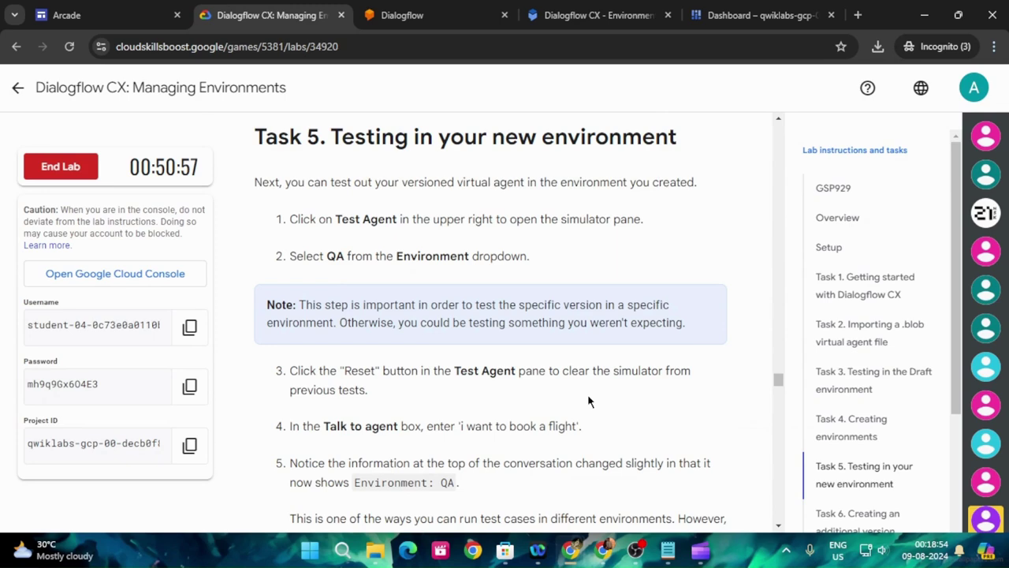
{"action": "scroll", "coordinate": [496, 377], "scroll_direction": "down", "scroll_amount": 1}
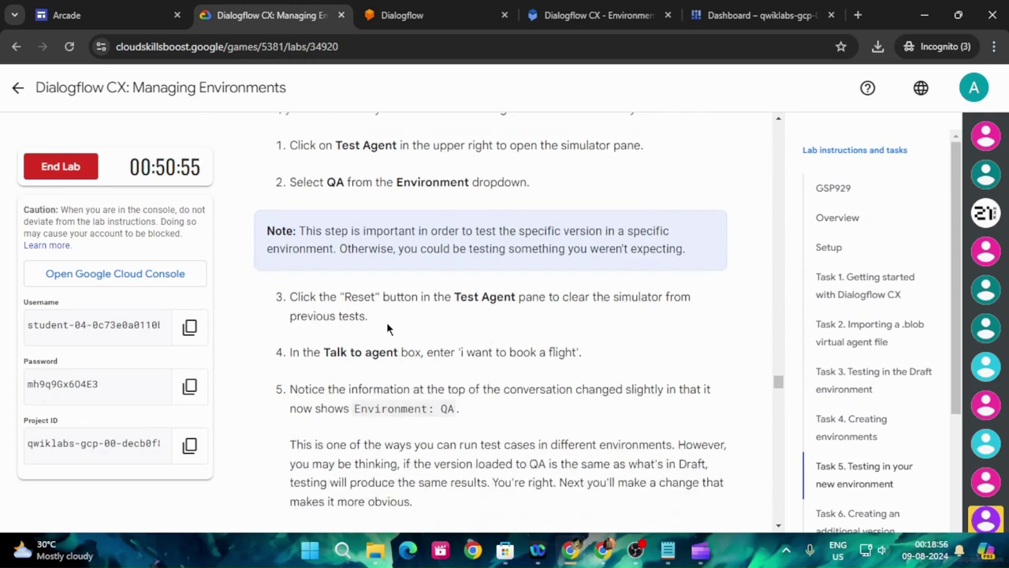
{"action": "left_click", "coordinate": [648, 12]}
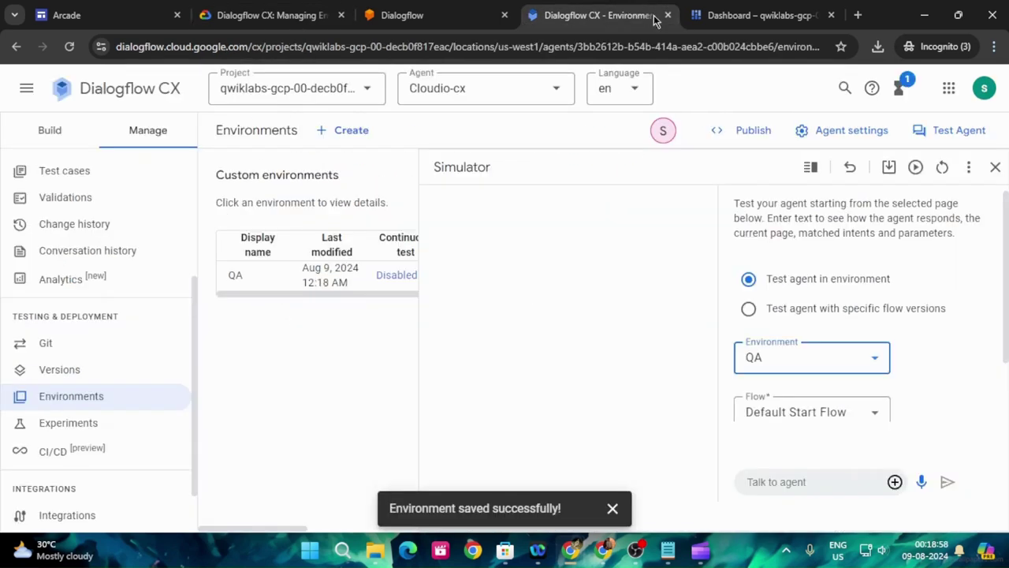
{"action": "scroll", "coordinate": [908, 342], "scroll_direction": "down", "scroll_amount": 1}
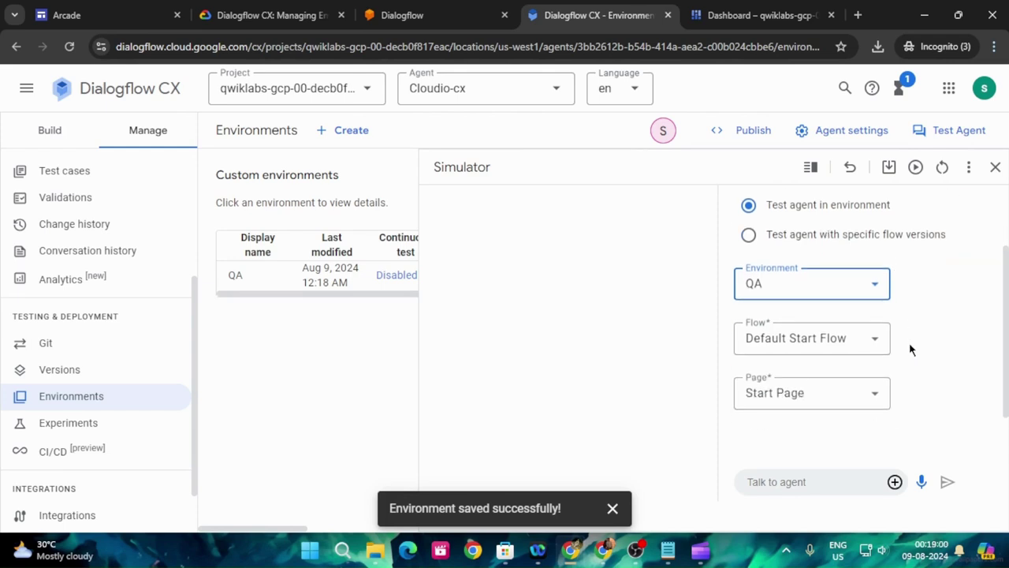
{"action": "scroll", "coordinate": [909, 350], "scroll_direction": "up", "scroll_amount": 1}
{"action": "scroll", "coordinate": [909, 350], "scroll_direction": "down", "scroll_amount": 1}
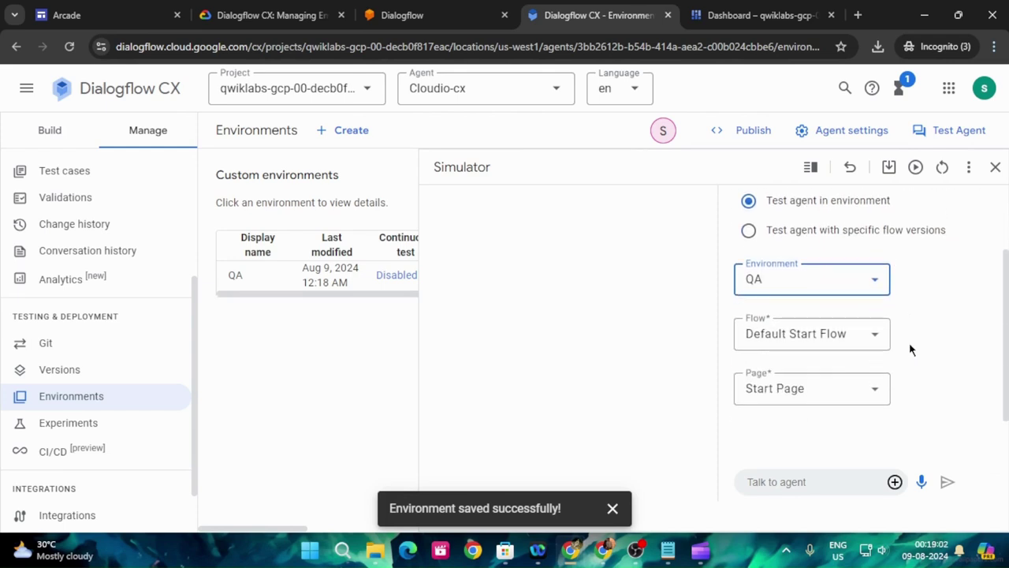
{"action": "scroll", "coordinate": [905, 348], "scroll_direction": "up", "scroll_amount": 1}
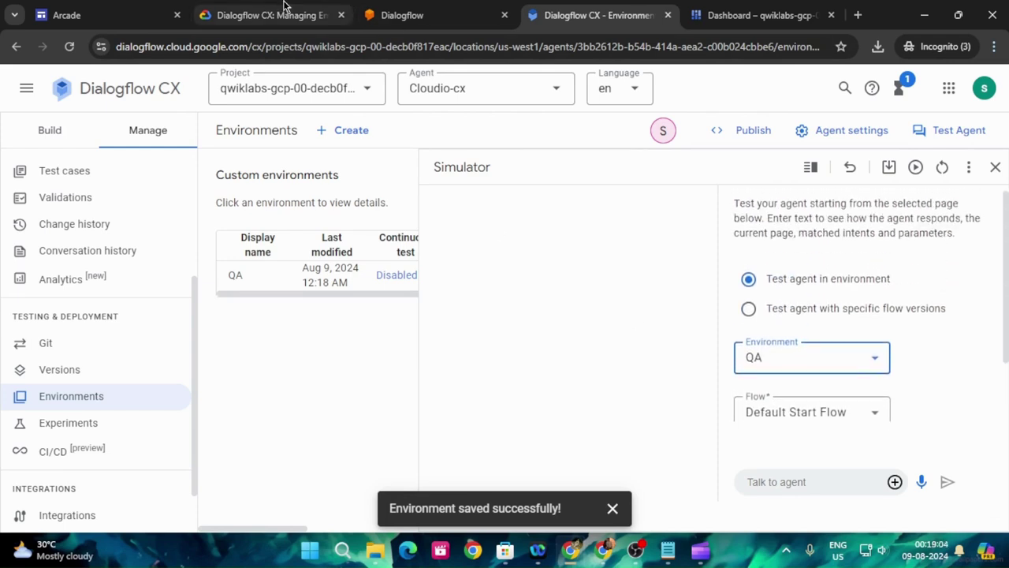
Copy the phrase from Task 5 step 4 and send "i want to book a flight" to the agent in the simulator
{"action": "left_click", "coordinate": [268, 15]}
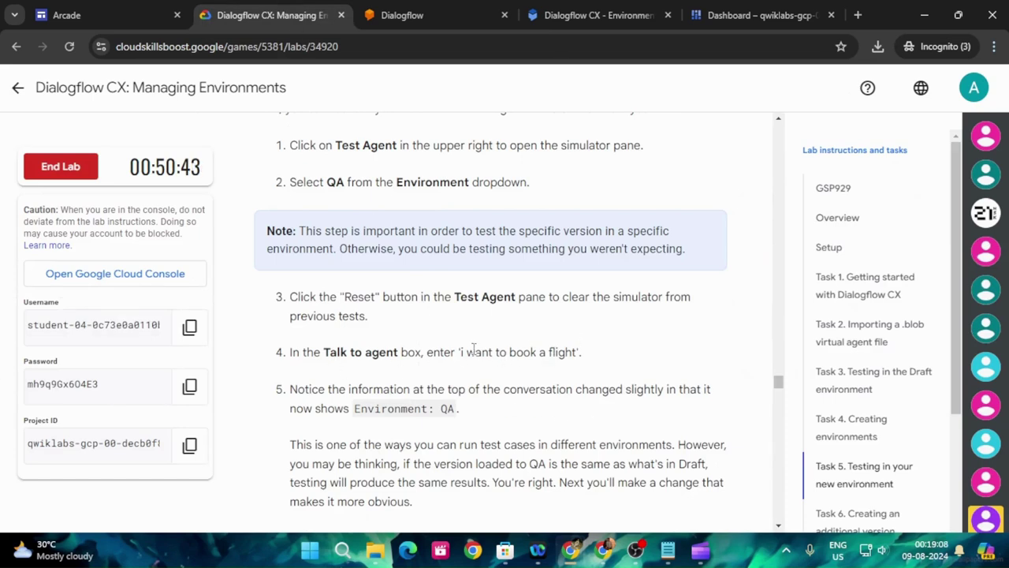
{"action": "left_click_drag", "start_coordinate": [461, 352], "coordinate": [579, 352]}
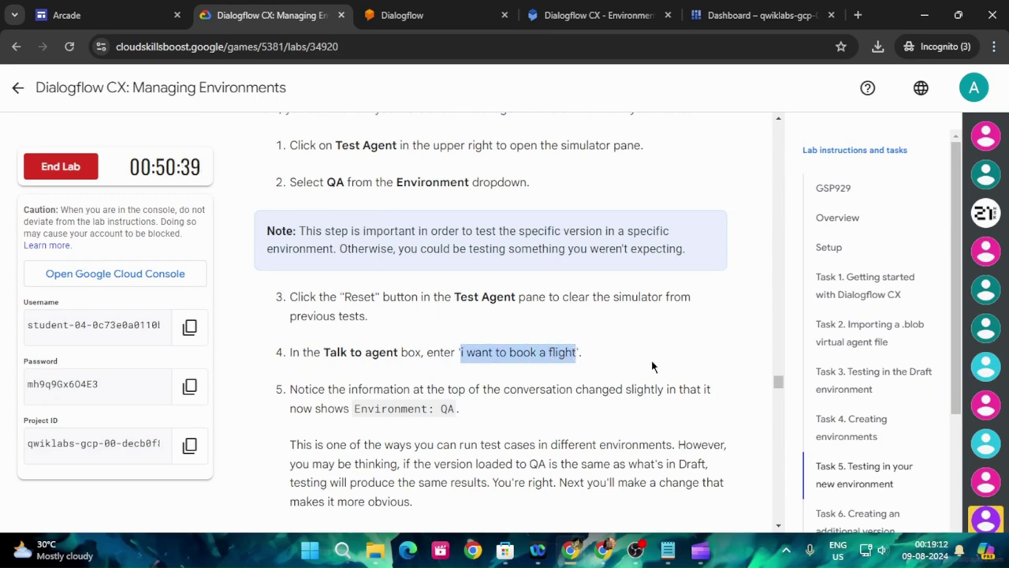
{"action": "left_click", "coordinate": [598, 15]}
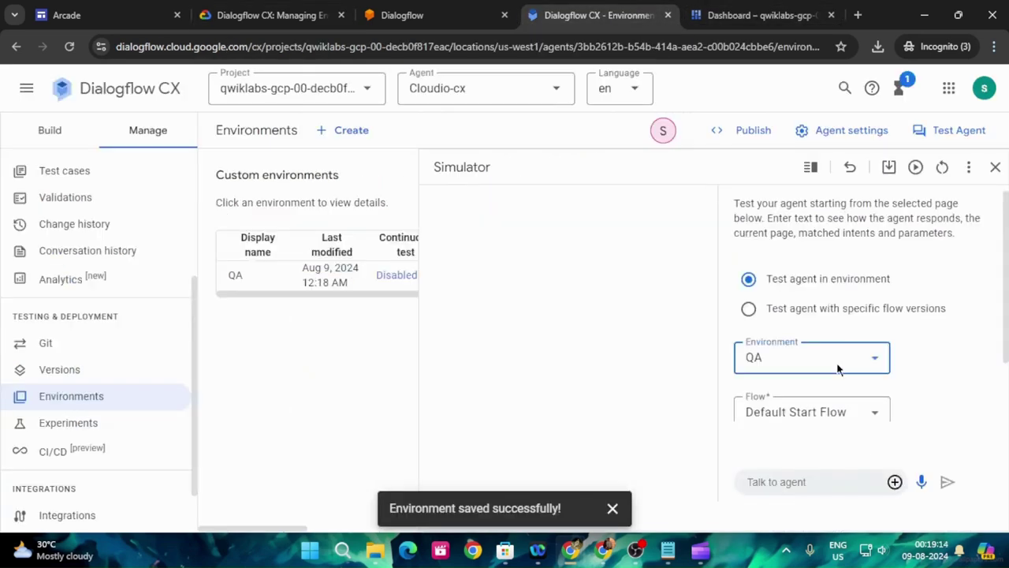
{"action": "left_click", "coordinate": [825, 481]}
{"action": "type", "text": "i want to book a flight"}
{"action": "left_click", "coordinate": [948, 482]}
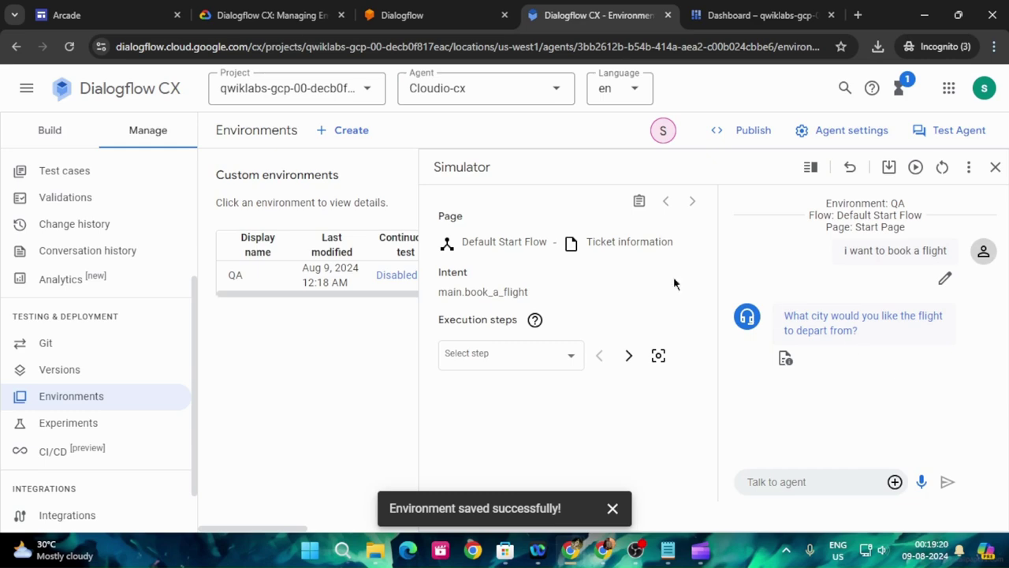
Return to the lab page and check the progress of the "Testing in QA environment" task
{"action": "left_click", "coordinate": [268, 15]}
{"action": "scroll", "coordinate": [536, 410], "scroll_direction": "down", "scroll_amount": 1}
{"action": "scroll", "coordinate": [547, 420], "scroll_direction": "down", "scroll_amount": 2}
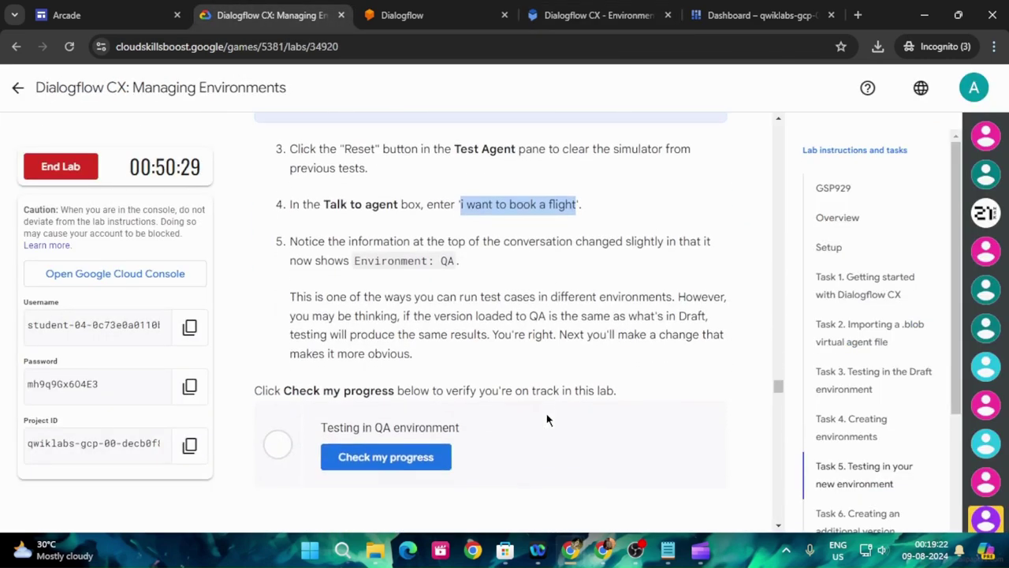
{"action": "left_click", "coordinate": [386, 456]}
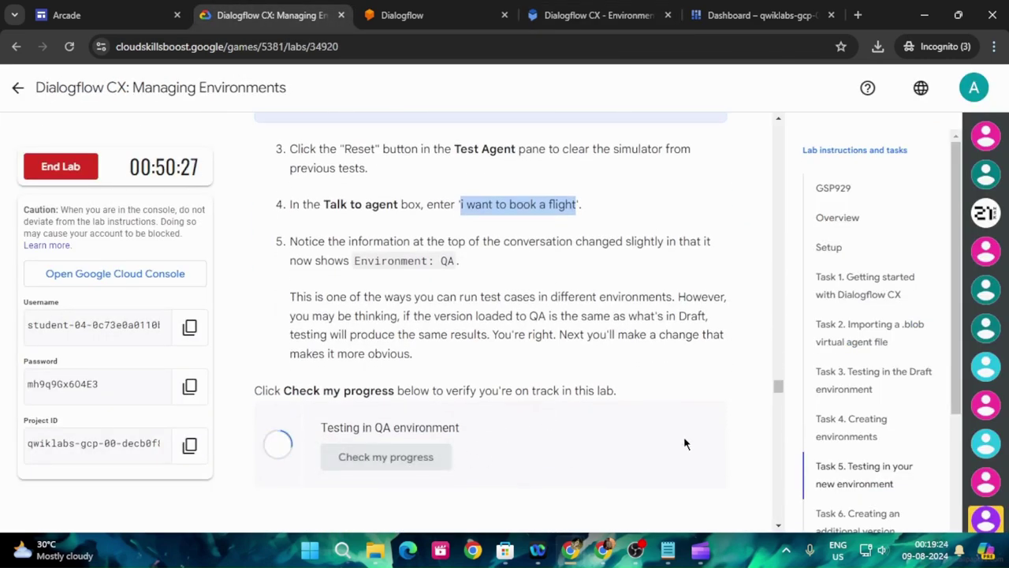
{"action": "left_click", "coordinate": [429, 466]}
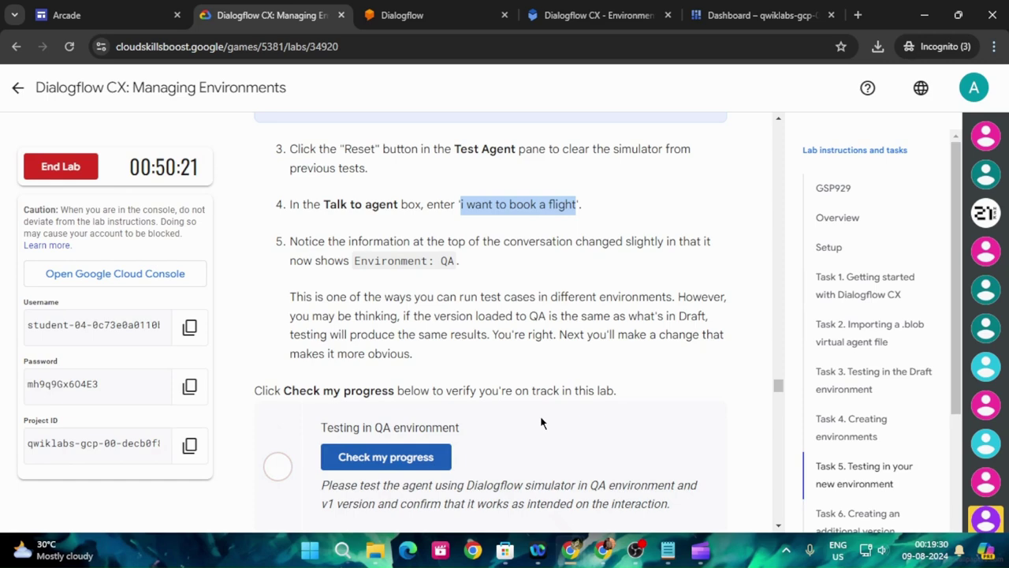
Reread the Task 5 instructions and reset the simulator to clear the previous conversation
{"action": "scroll", "coordinate": [540, 422], "scroll_direction": "up", "scroll_amount": 3}
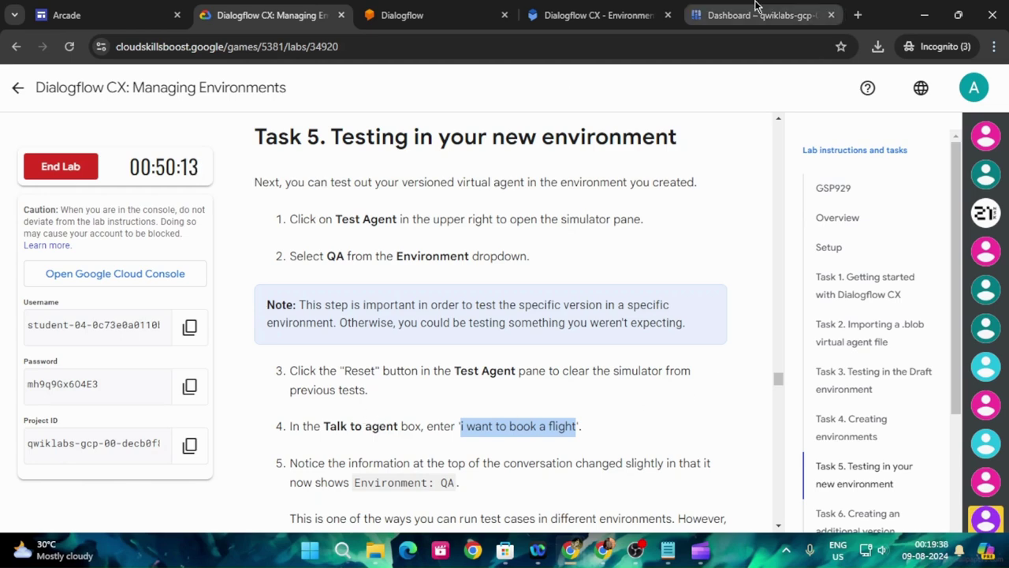
{"action": "left_click", "coordinate": [610, 6]}
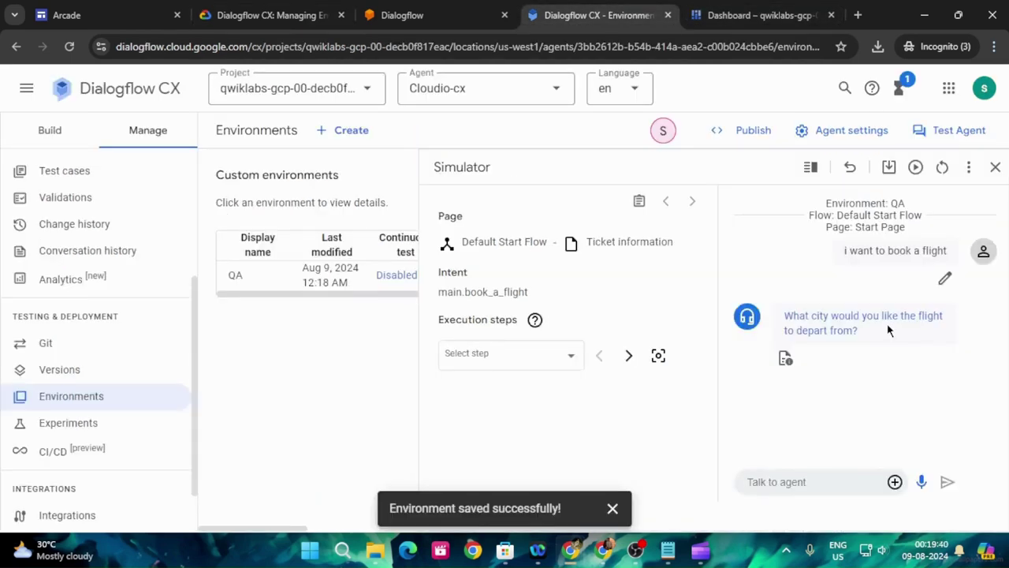
{"action": "left_click", "coordinate": [940, 168]}
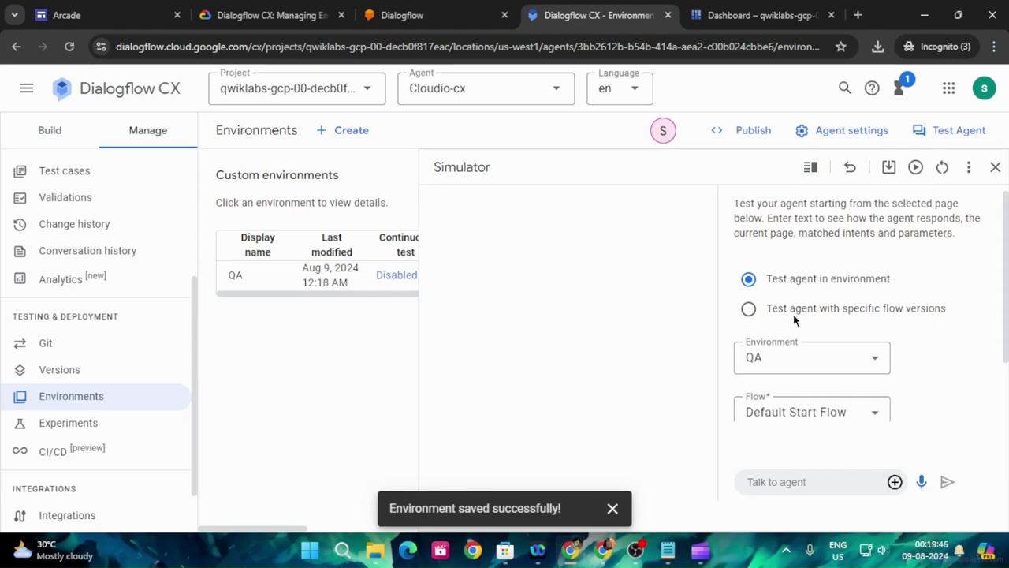
{"action": "left_click", "coordinate": [282, 6]}
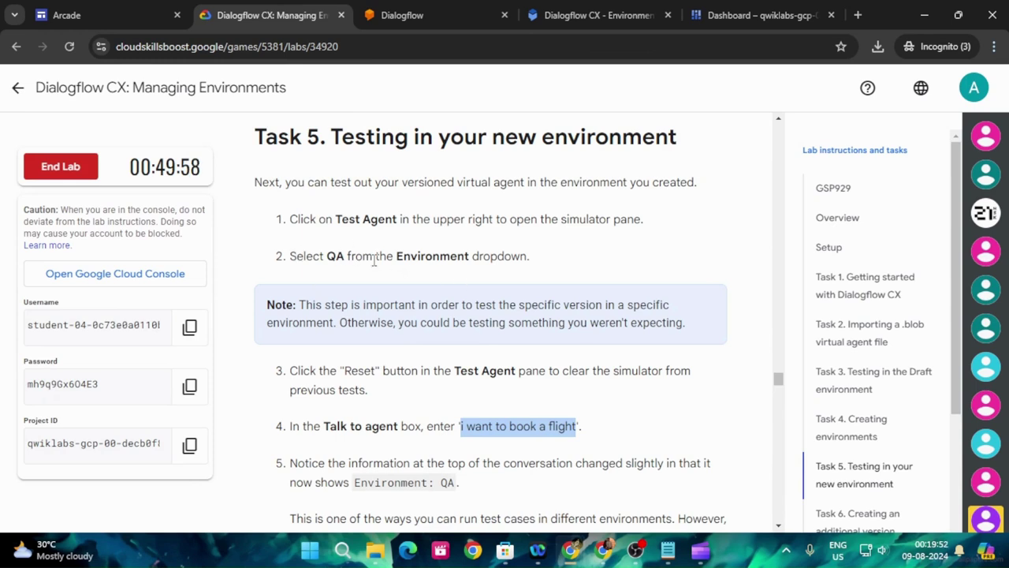
{"action": "scroll", "coordinate": [475, 408], "scroll_direction": "down", "scroll_amount": 1}
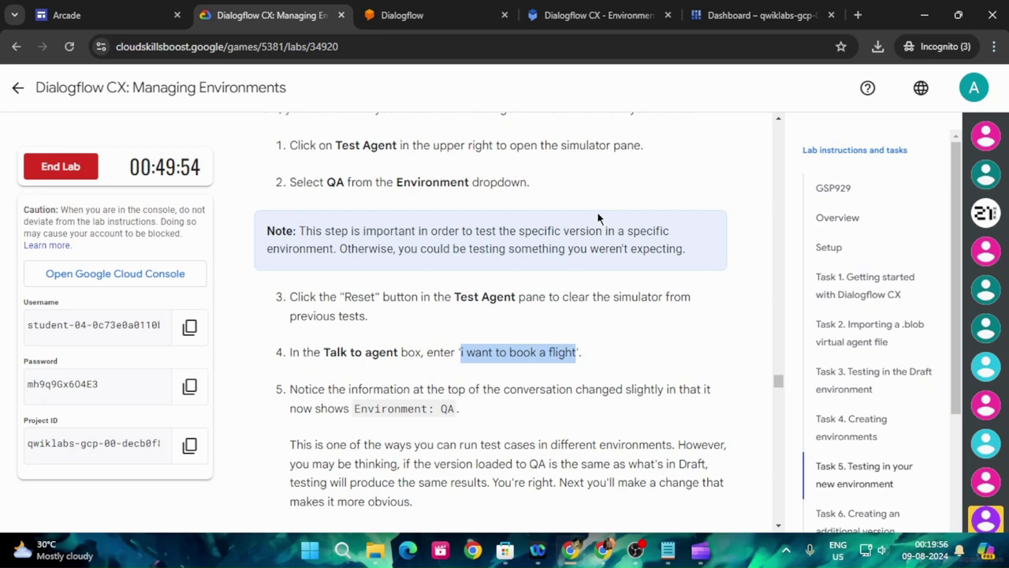
{"action": "left_click", "coordinate": [643, 12]}
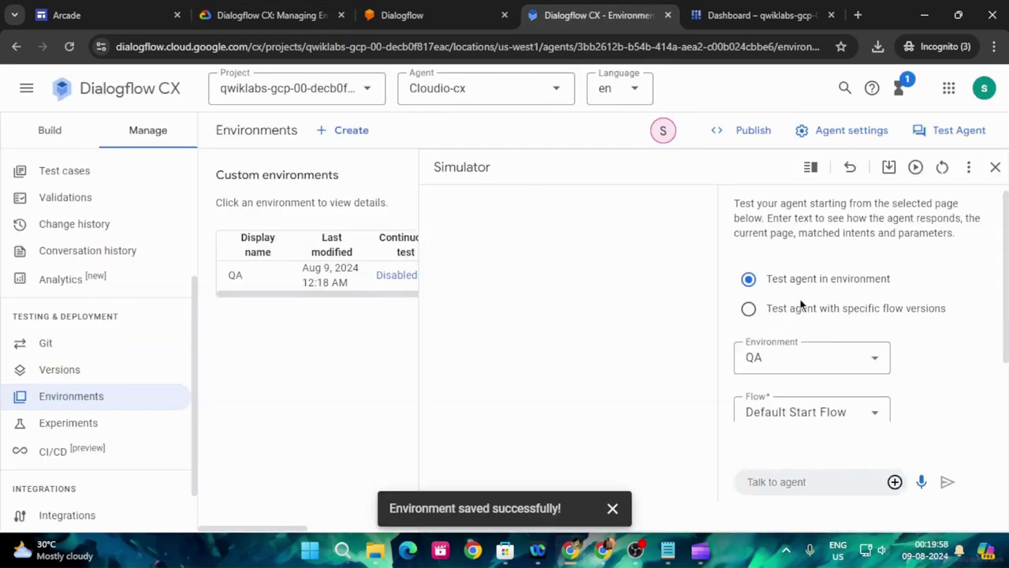
Send "i want to book a flight" to the agent again in the QA environment
{"action": "scroll", "coordinate": [856, 355], "scroll_direction": "down", "scroll_amount": 1}
{"action": "left_click", "coordinate": [807, 481]}
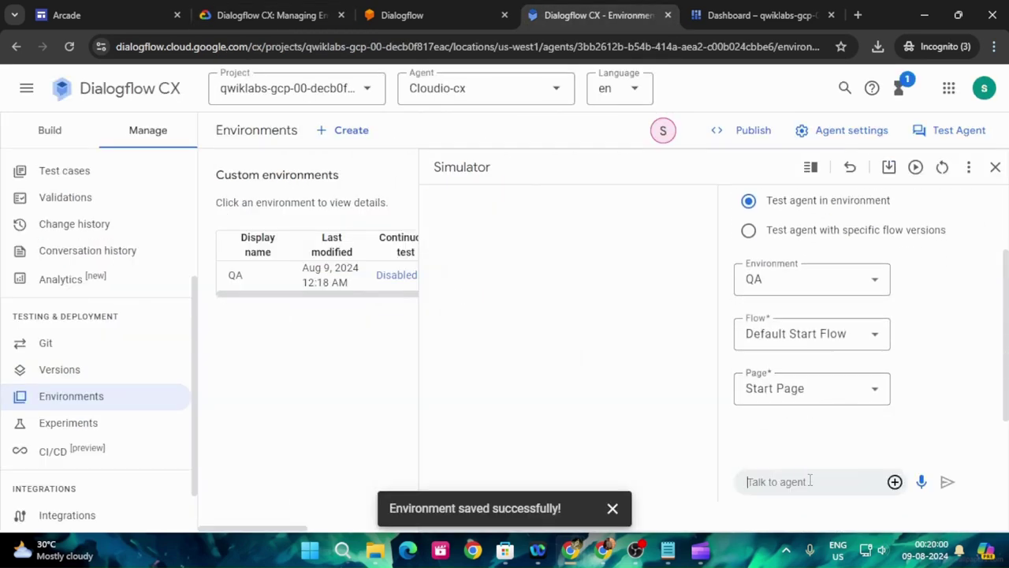
{"action": "type", "text": "i want to book a flight"}
{"action": "left_click", "coordinate": [947, 482]}
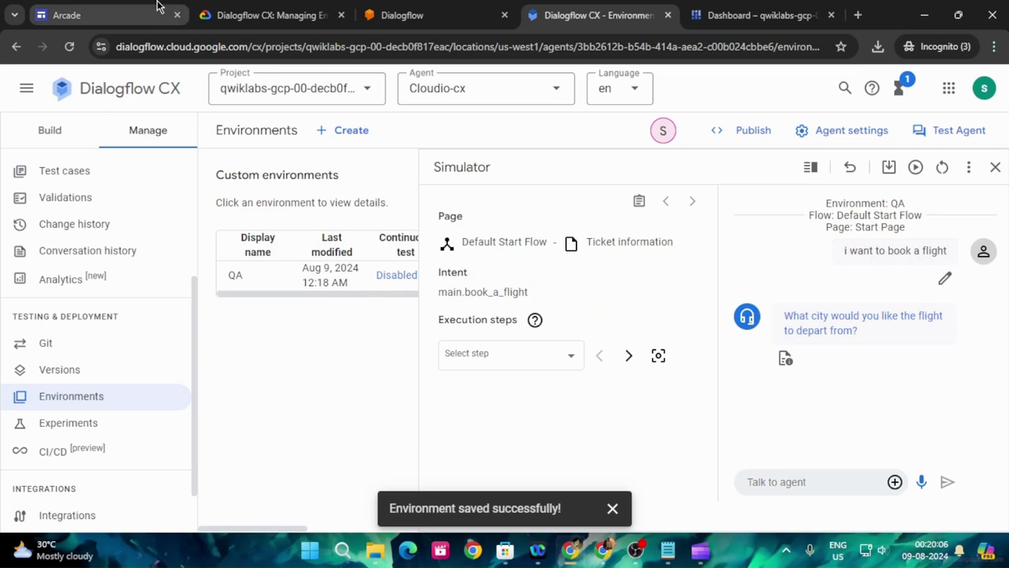
Recheck the lab progress for "Testing in QA environment"
{"action": "left_click", "coordinate": [252, 15]}
{"action": "scroll", "coordinate": [488, 315], "scroll_direction": "down", "scroll_amount": 3}
{"action": "left_click", "coordinate": [397, 392]}
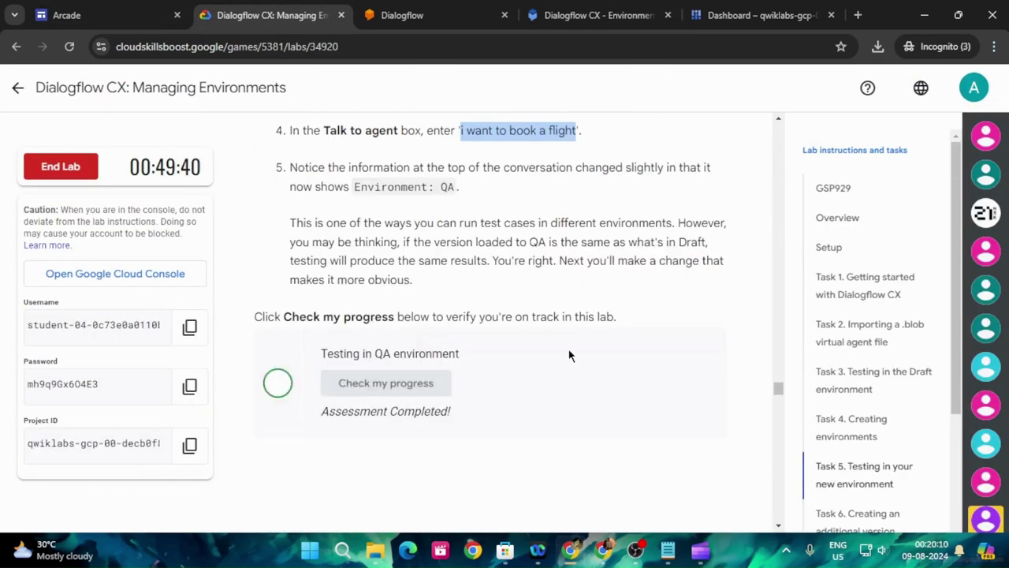
Read the first Task 6 instructions, open the Ticket information page of the Default Start Flow and close the simulator
{"action": "scroll", "coordinate": [569, 354], "scroll_direction": "down", "scroll_amount": 5}
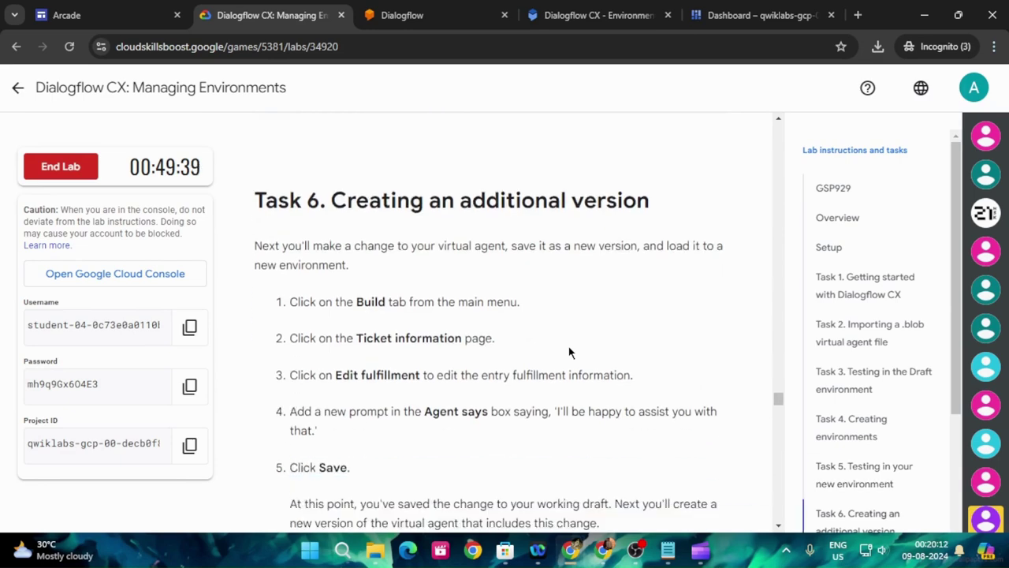
{"action": "scroll", "coordinate": [569, 352], "scroll_direction": "down", "scroll_amount": 1}
{"action": "left_click", "coordinate": [597, 15]}
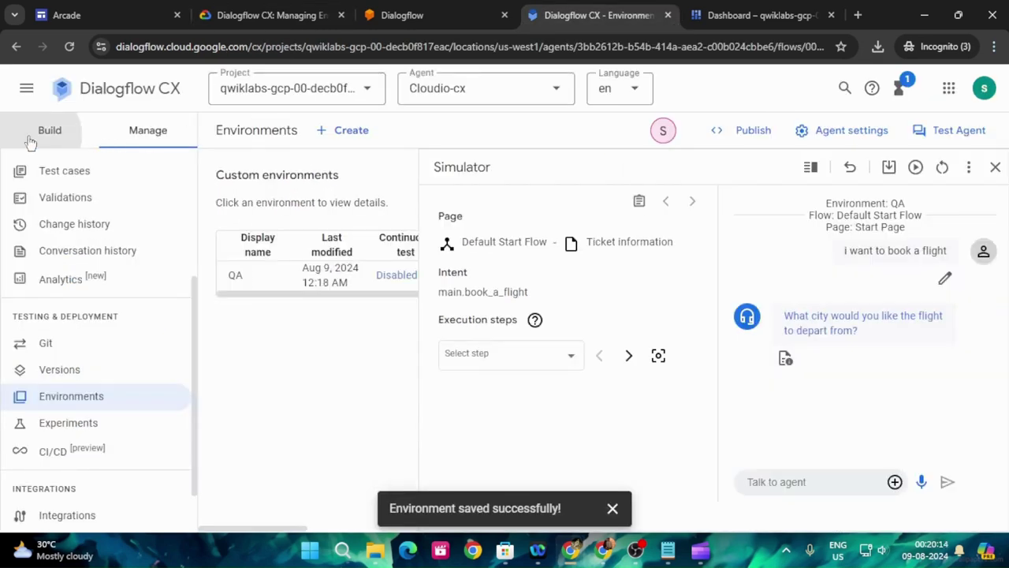
{"action": "left_click", "coordinate": [32, 132]}
{"action": "triple_click", "coordinate": [119, 470]}
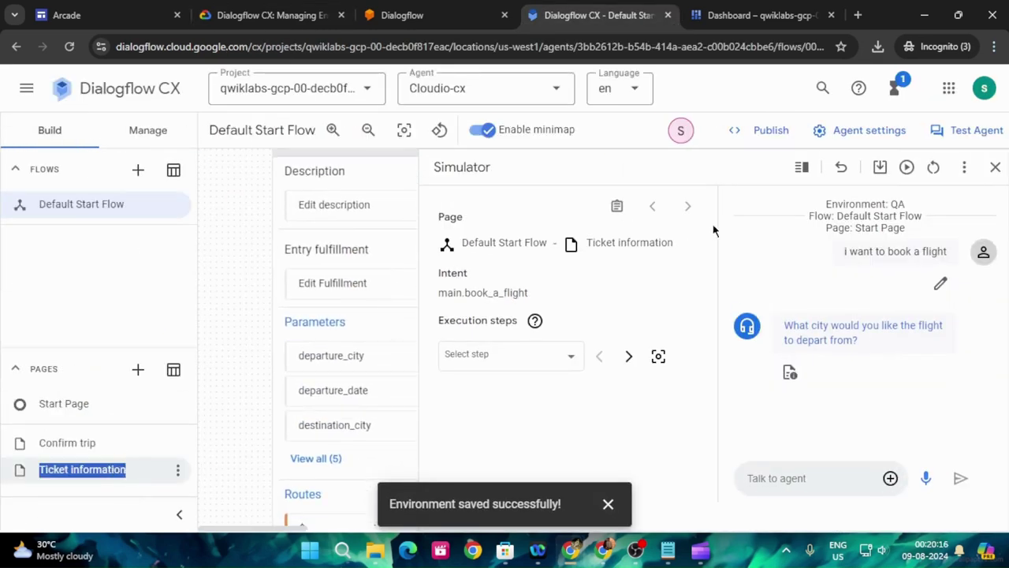
{"action": "left_click", "coordinate": [994, 168]}
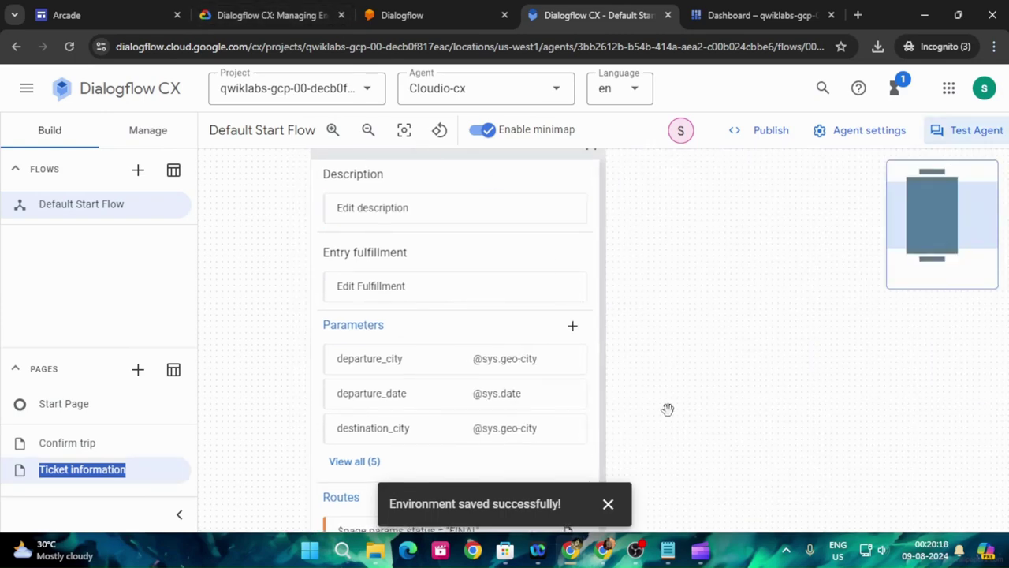
{"action": "left_click", "coordinate": [609, 504]}
Following Task 6 step 3, open the entry fulfillment of the Ticket information page for editing
{"action": "left_click", "coordinate": [268, 15]}
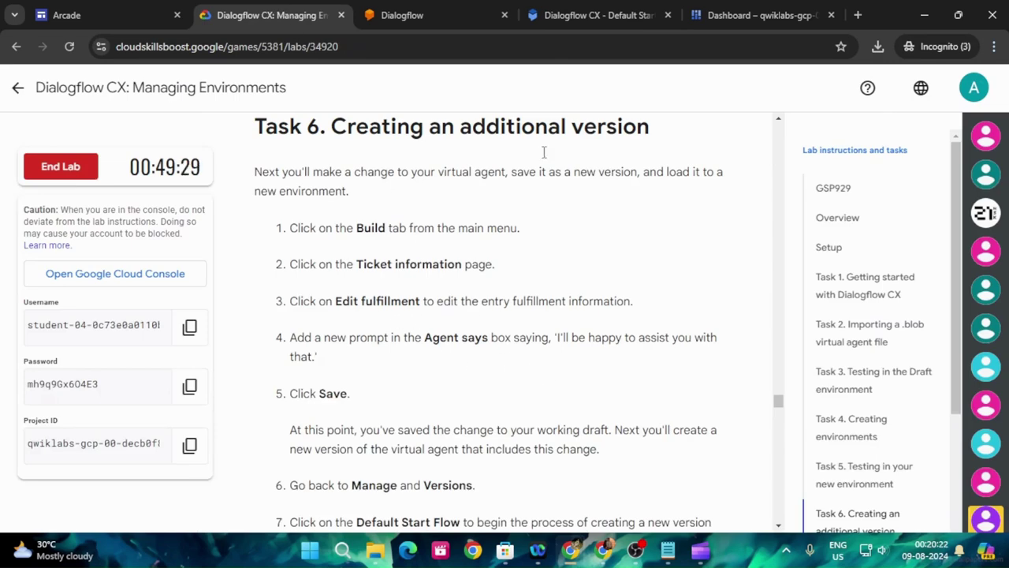
{"action": "left_click", "coordinate": [592, 15]}
{"action": "left_click", "coordinate": [409, 296]}
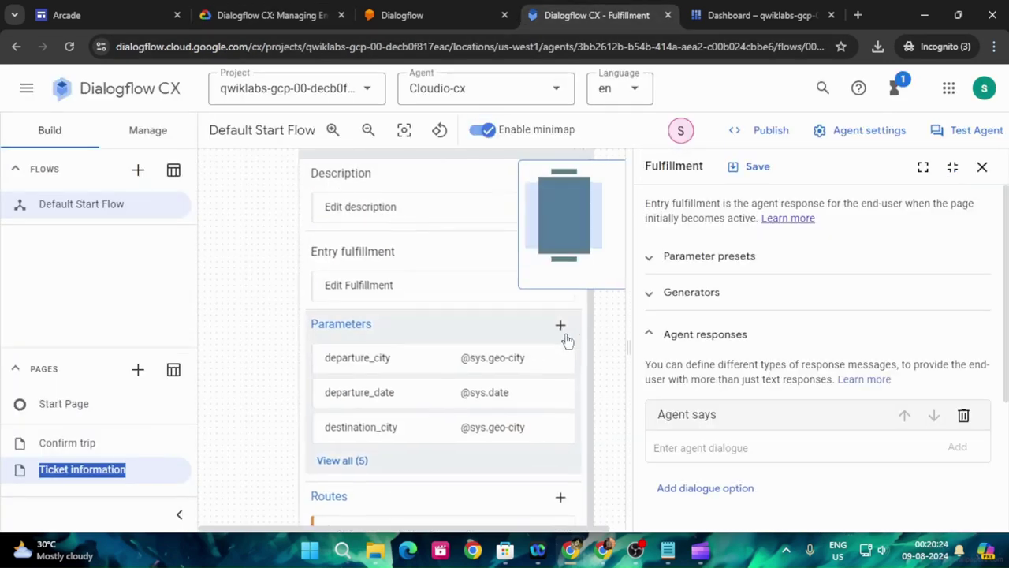
Copy the Task 6 step 4 prompt "I'll be happy to assist you with that." into the agent's dialogue response and save the fulfillment
{"action": "left_click", "coordinate": [272, 15]}
{"action": "scroll", "coordinate": [443, 375], "scroll_direction": "down", "scroll_amount": 1}
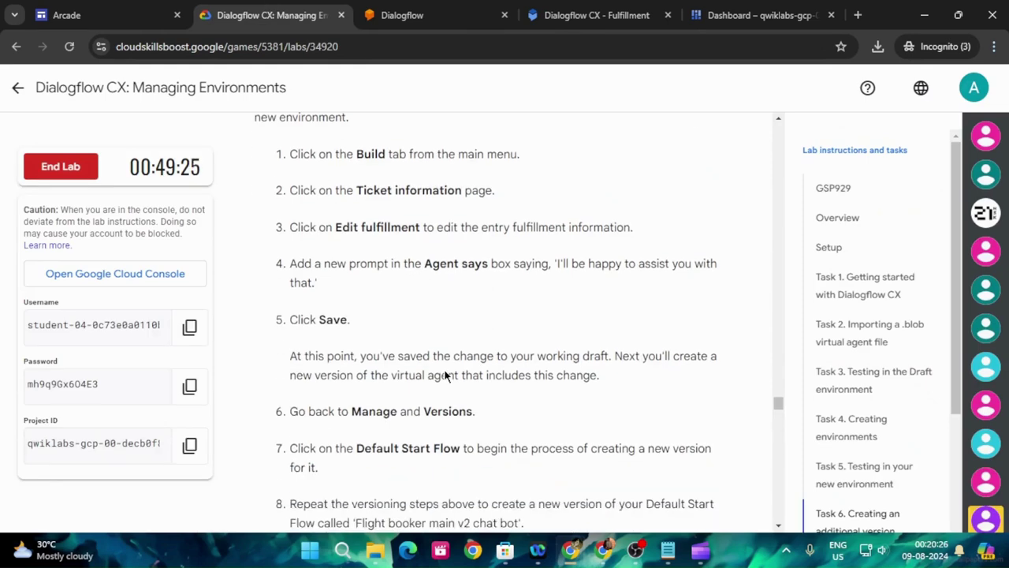
{"action": "left_click_drag", "start_coordinate": [557, 265], "coordinate": [319, 290]}
{"action": "key", "text": "ctrl+c"}
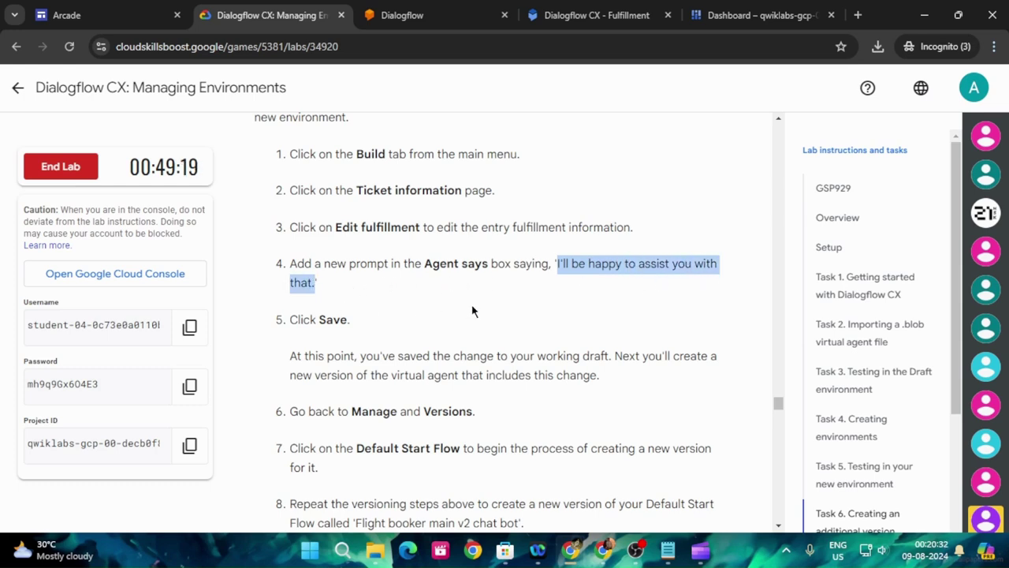
{"action": "left_click", "coordinate": [597, 15]}
{"action": "scroll", "coordinate": [745, 375], "scroll_direction": "down", "scroll_amount": 1}
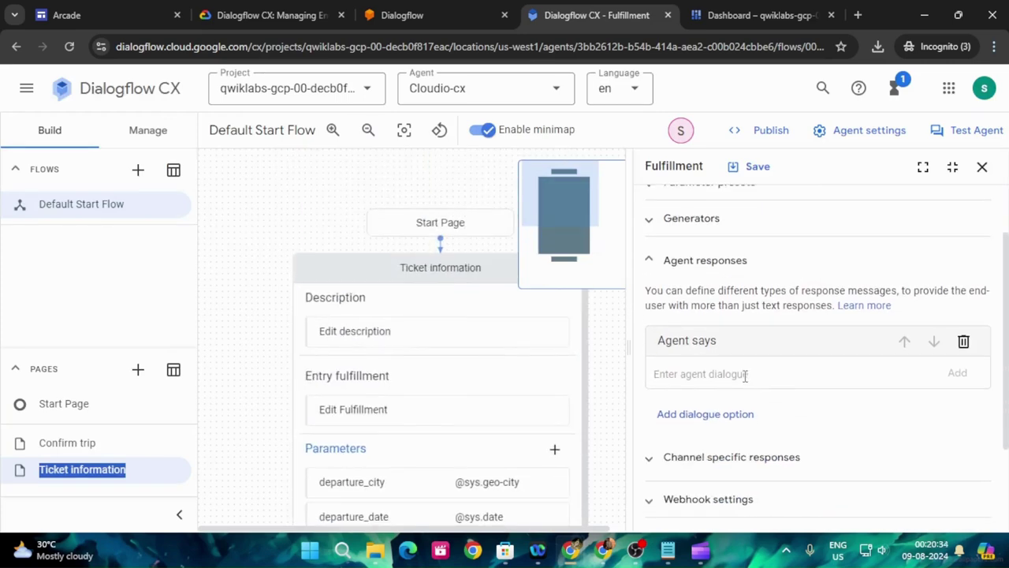
{"action": "key", "text": "ctrl+v"}
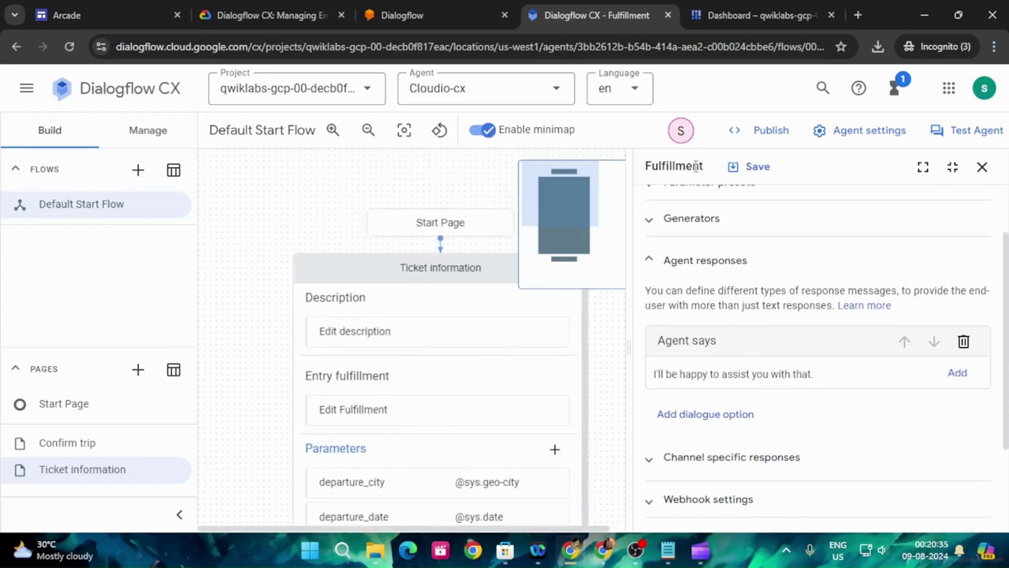
{"action": "left_click", "coordinate": [751, 167]}
Following Task 6 steps 6 and 7, open the agent's versions and show those of the Default Start Flow
{"action": "left_click", "coordinate": [280, 9]}
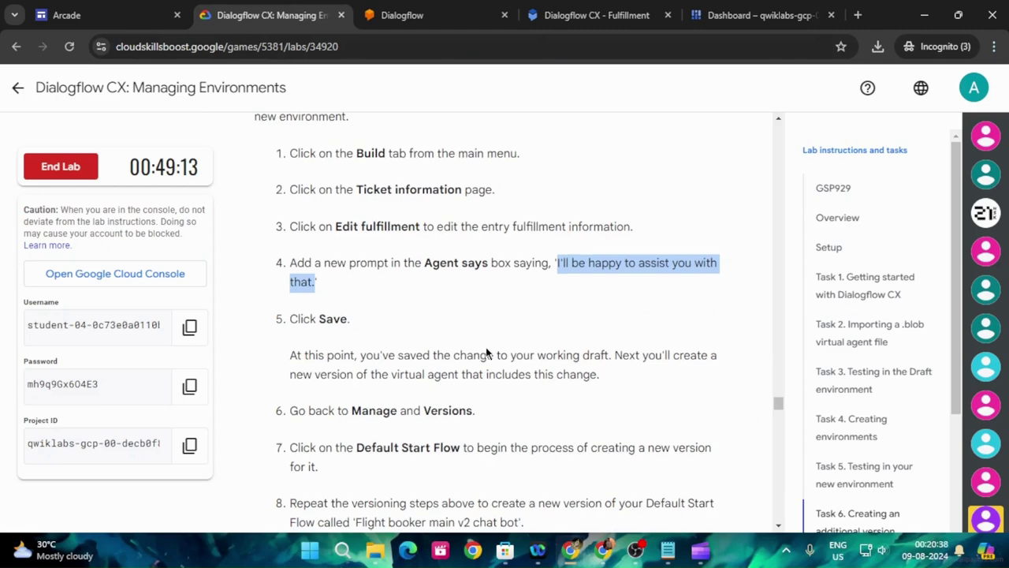
{"action": "scroll", "coordinate": [487, 352], "scroll_direction": "down", "scroll_amount": 1}
{"action": "left_click", "coordinate": [599, 13]}
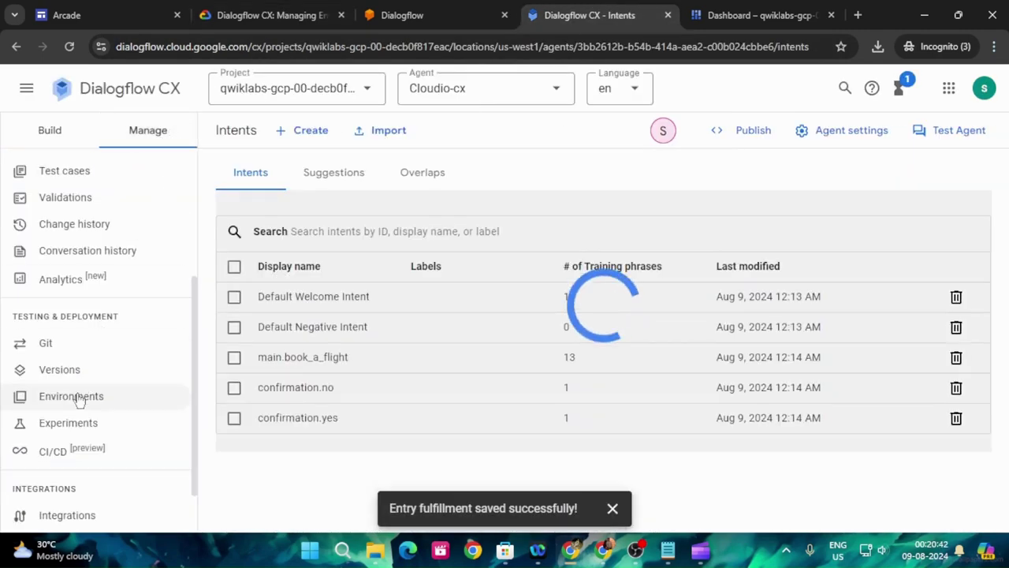
{"action": "left_click", "coordinate": [102, 370]}
{"action": "left_click", "coordinate": [289, 15]}
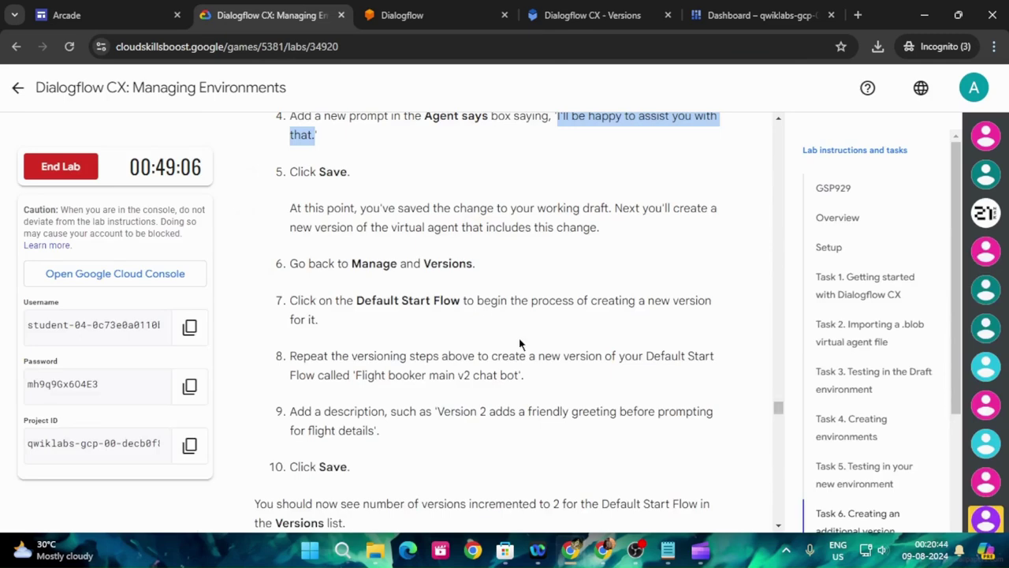
{"action": "left_click", "coordinate": [591, 15]}
{"action": "left_click", "coordinate": [295, 273]}
Copy the version name from Task 6 step 8, rename the existing Default Start Flow version "Flight booker main v2 chat bot" and save it
{"action": "left_click", "coordinate": [308, 10]}
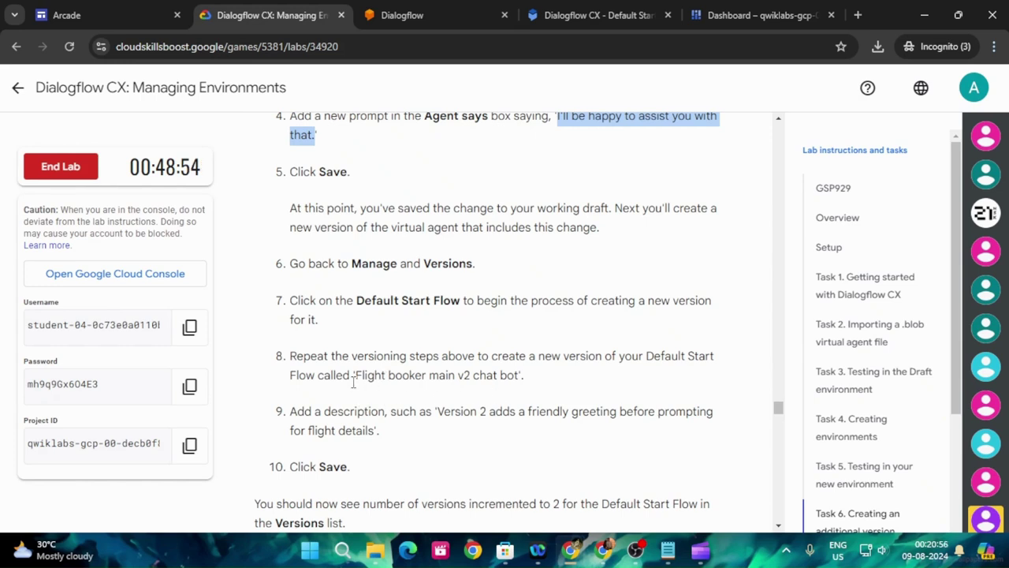
{"action": "mouse_move", "coordinate": [359, 375]}
{"action": "left_mouse_down"}
{"action": "mouse_move", "coordinate": [513, 376]}
{"action": "mouse_move", "coordinate": [521, 388]}
{"action": "mouse_move", "coordinate": [520, 379]}
{"action": "mouse_move", "coordinate": [358, 381]}
{"action": "left_mouse_up"}
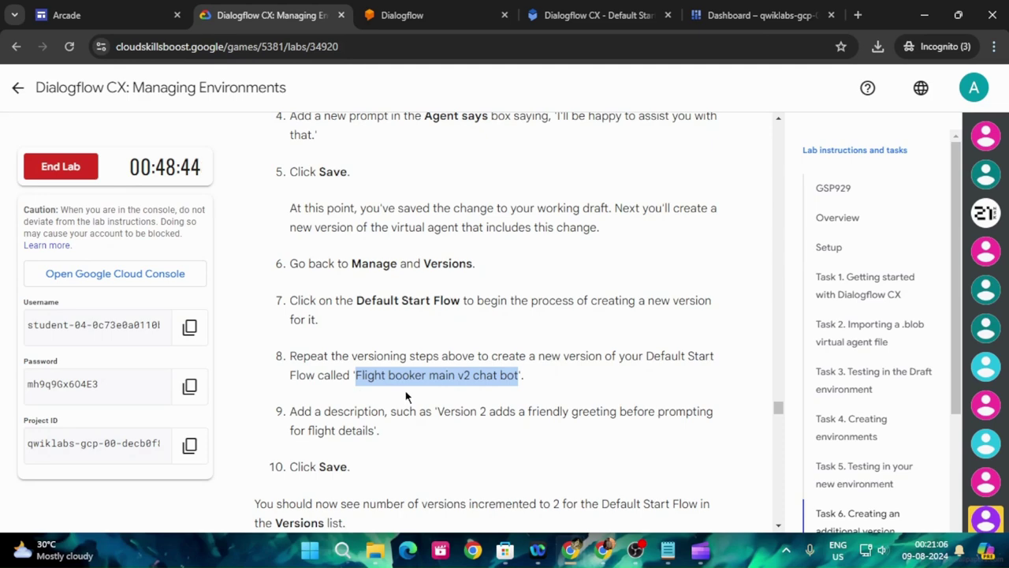
{"action": "left_click", "coordinate": [643, 14]}
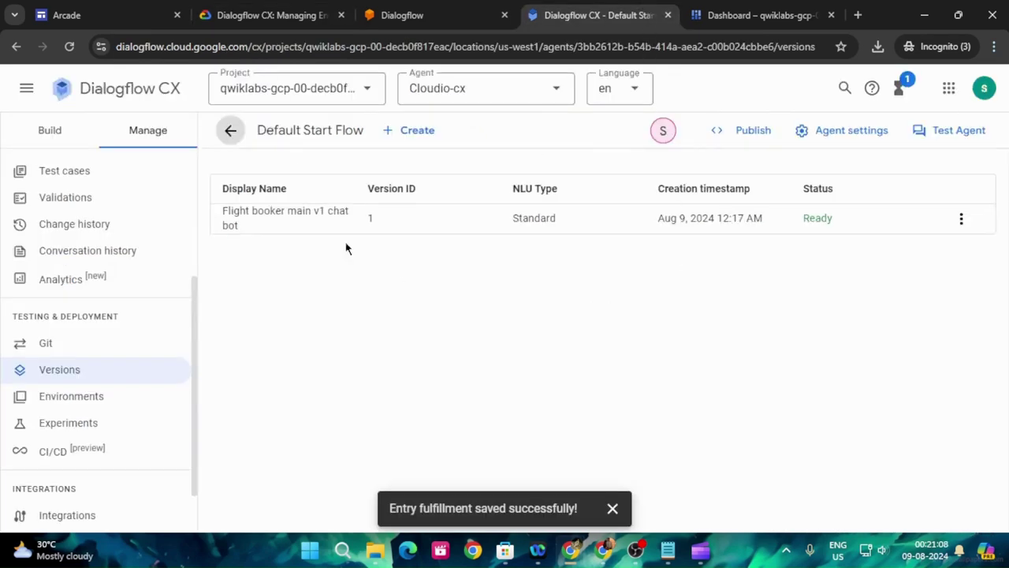
{"action": "left_click", "coordinate": [265, 224]}
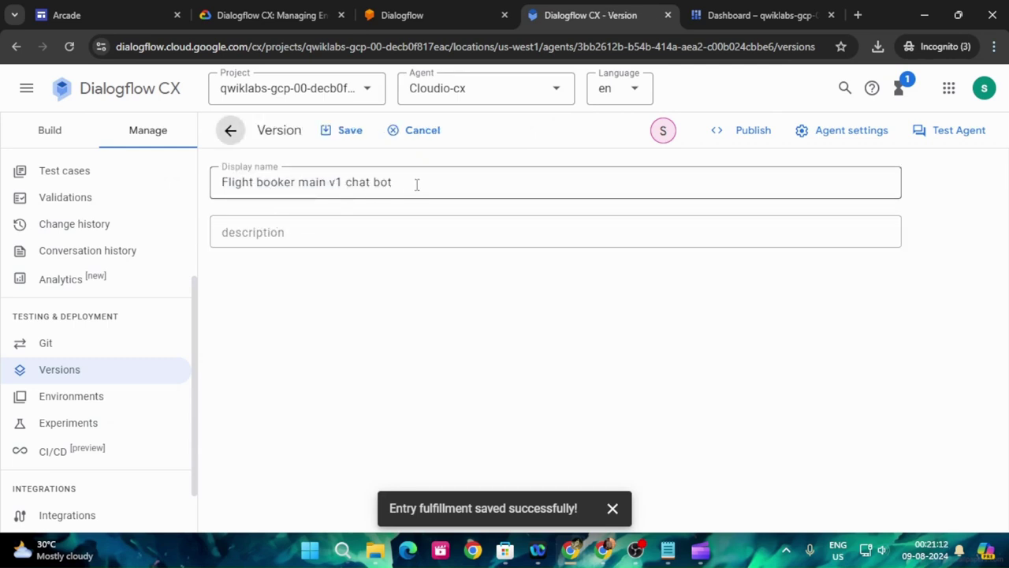
{"action": "left_click_drag", "start_coordinate": [428, 182], "coordinate": [191, 197]}
{"action": "type", "text": "Flight booker main v2 chat bot"}
{"action": "left_click", "coordinate": [334, 130]}
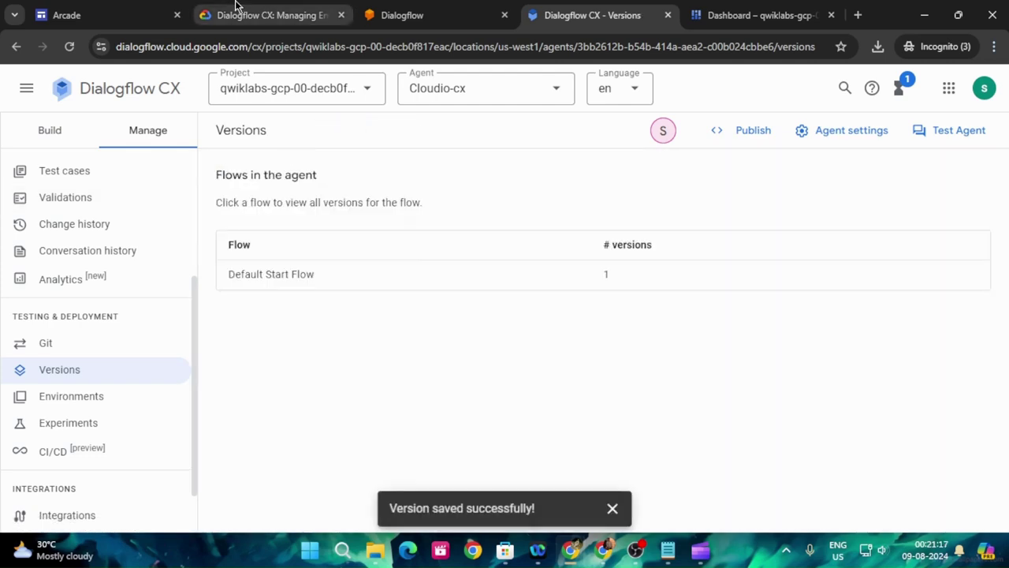
Read the Task 7 instructions on creating an additional environment and inspect the saved version of the Default Start Flow
{"action": "left_click", "coordinate": [237, 13]}
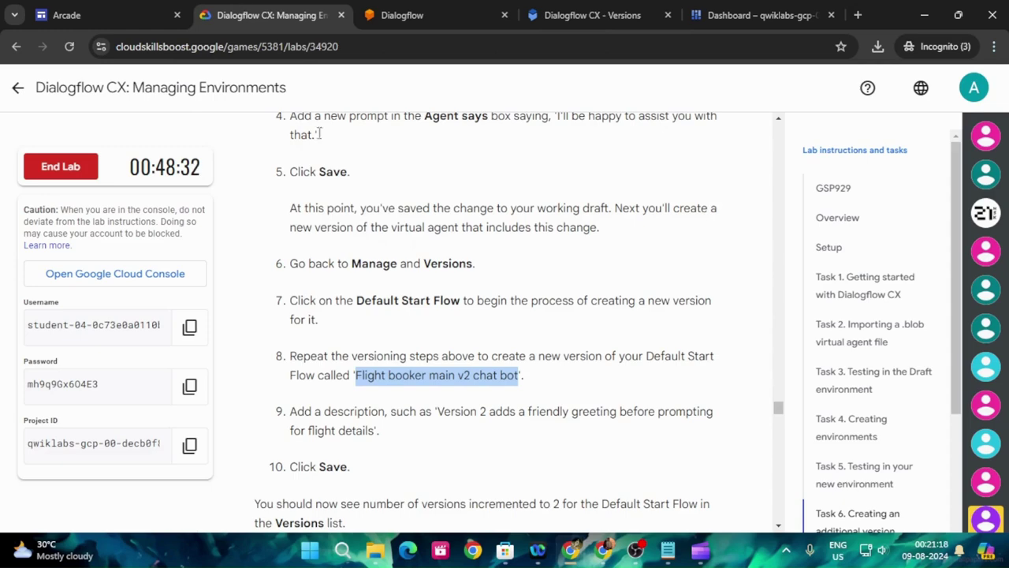
{"action": "scroll", "coordinate": [464, 375], "scroll_direction": "down", "scroll_amount": 6}
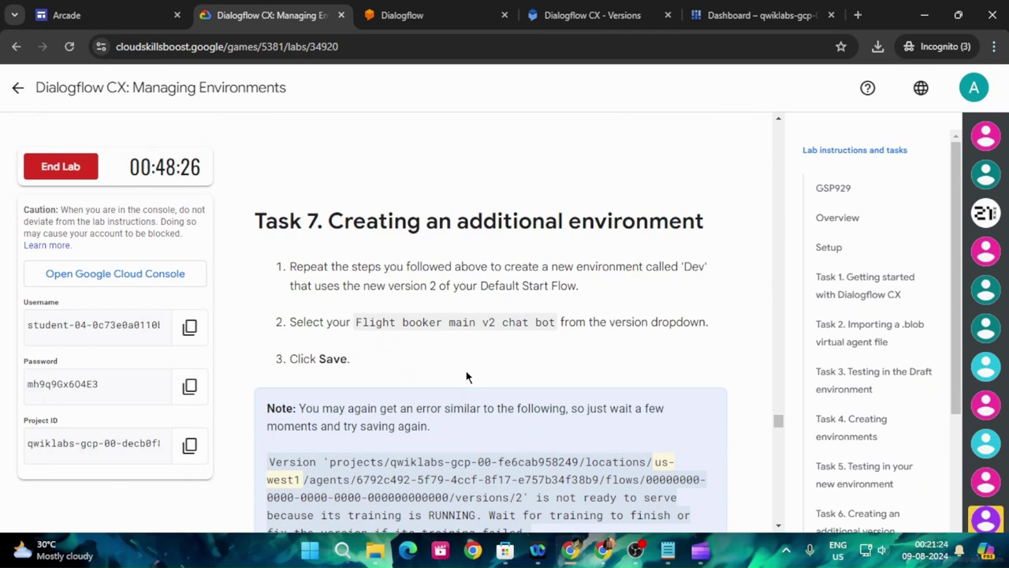
{"action": "left_click", "coordinate": [647, 6]}
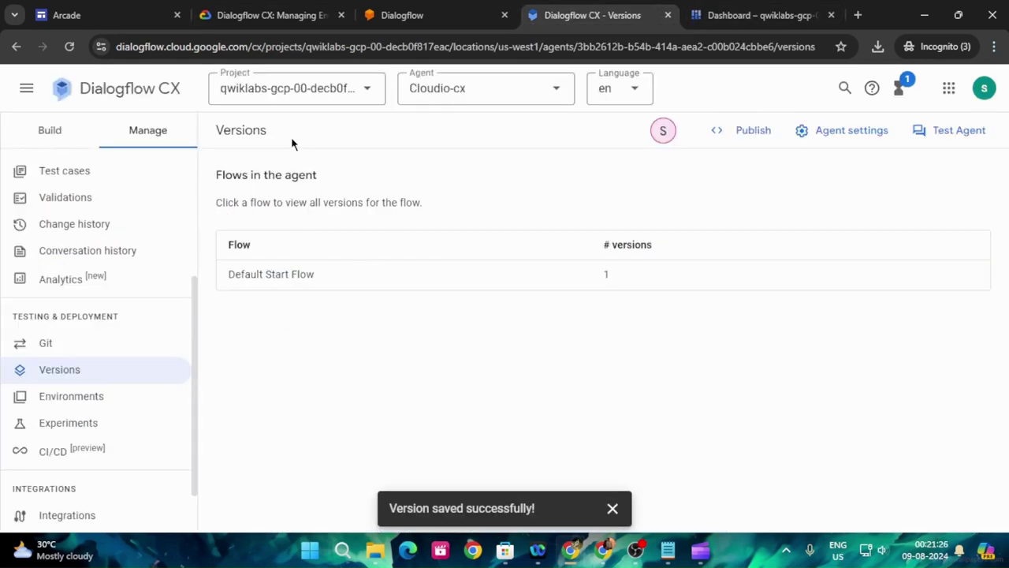
{"action": "left_click", "coordinate": [271, 273]}
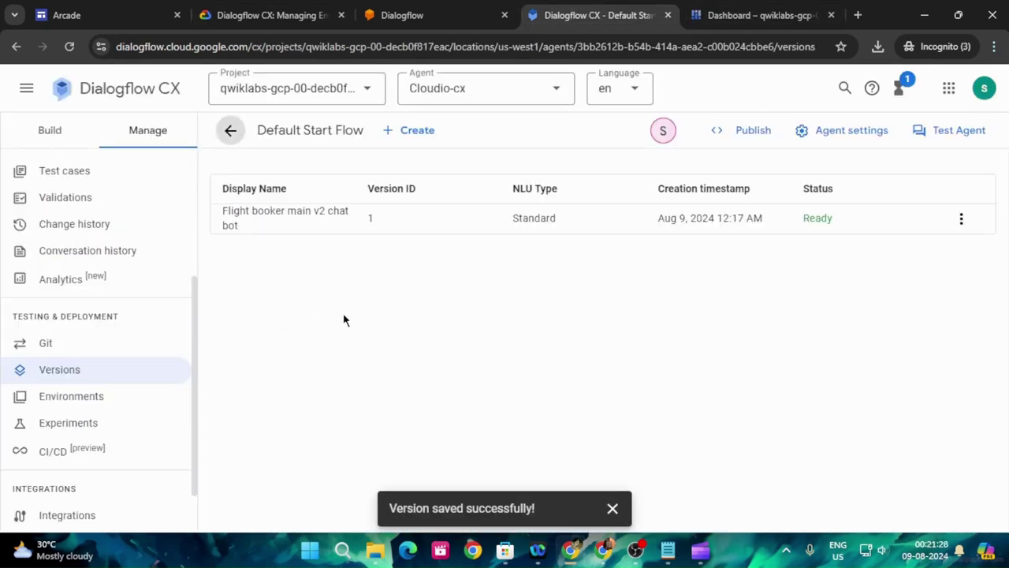
{"action": "left_click", "coordinate": [282, 219]}
{"action": "left_click", "coordinate": [276, 11]}
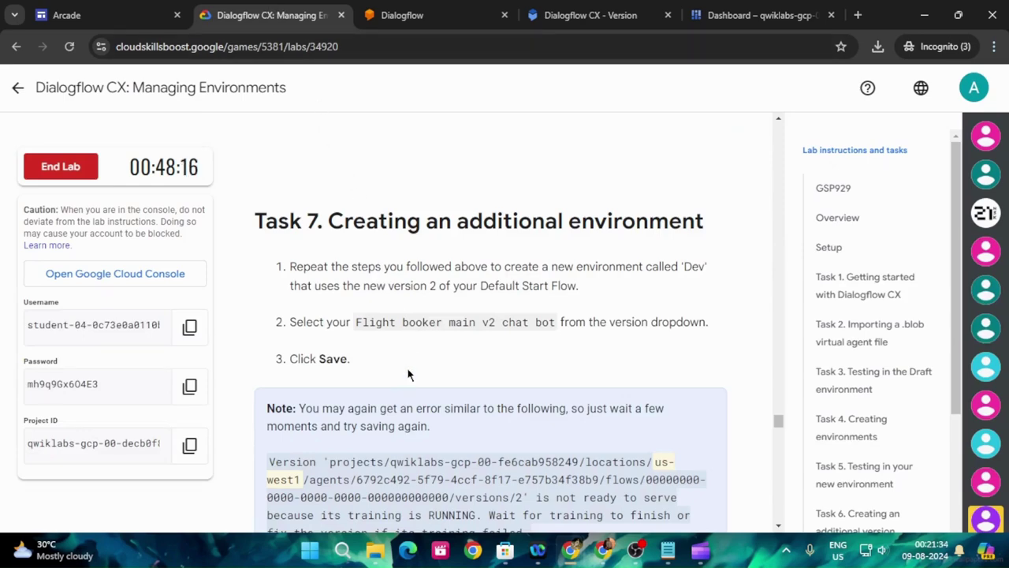
{"action": "scroll", "coordinate": [408, 374], "scroll_direction": "down", "scroll_amount": 5}
{"action": "scroll", "coordinate": [408, 370], "scroll_direction": "up", "scroll_amount": 3}
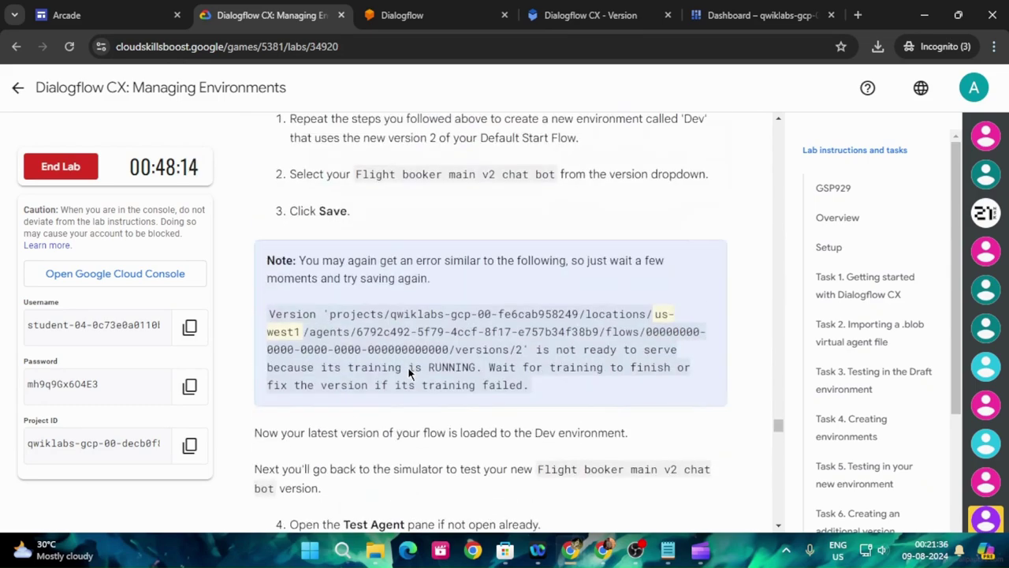
{"action": "scroll", "coordinate": [445, 249], "scroll_direction": "up", "scroll_amount": 2}
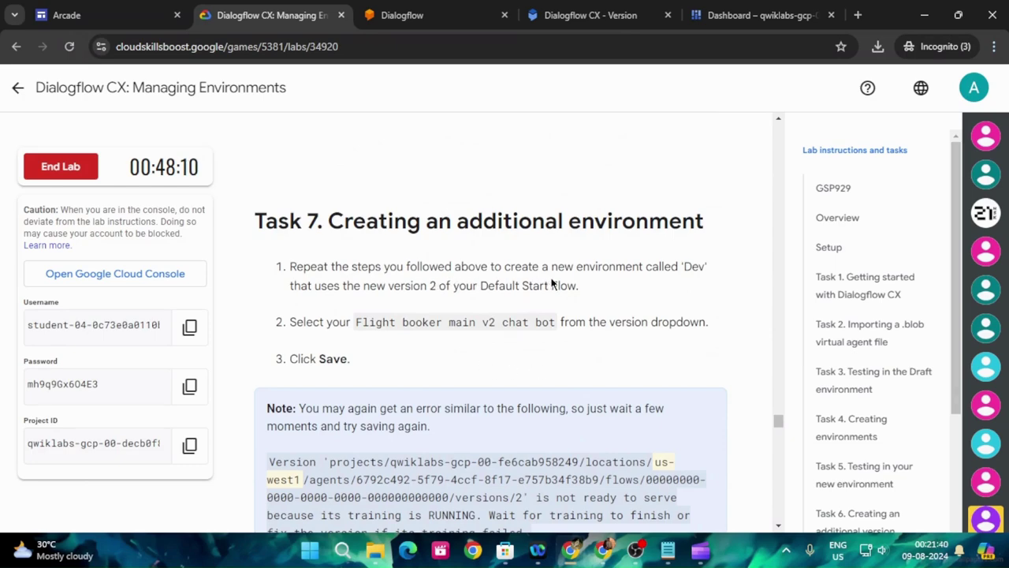
Start a new custom environment and select the Flight booker main v2 chat bot version for the Default Start Flow
{"action": "left_click", "coordinate": [584, 15]}
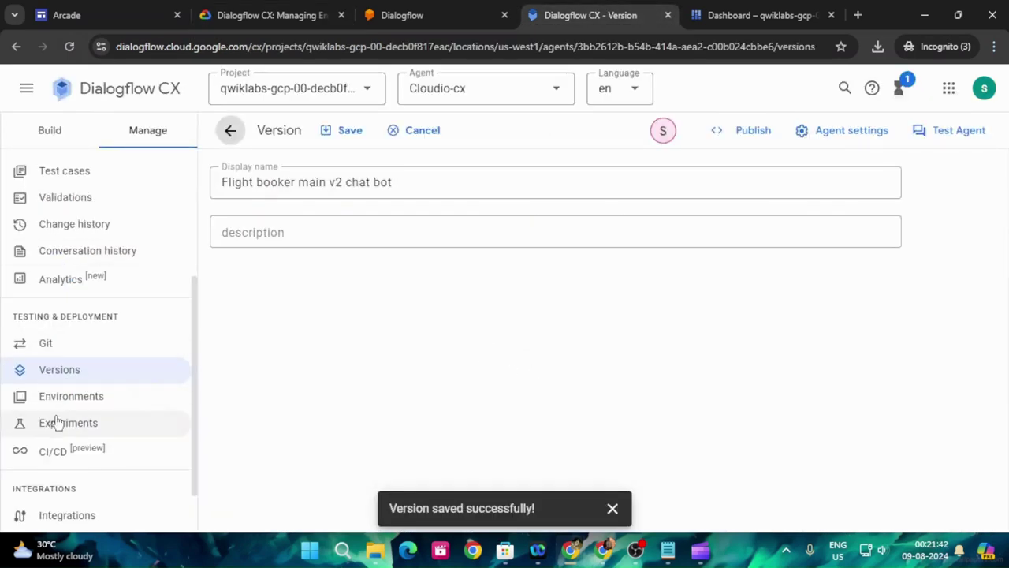
{"action": "left_click", "coordinate": [82, 397]}
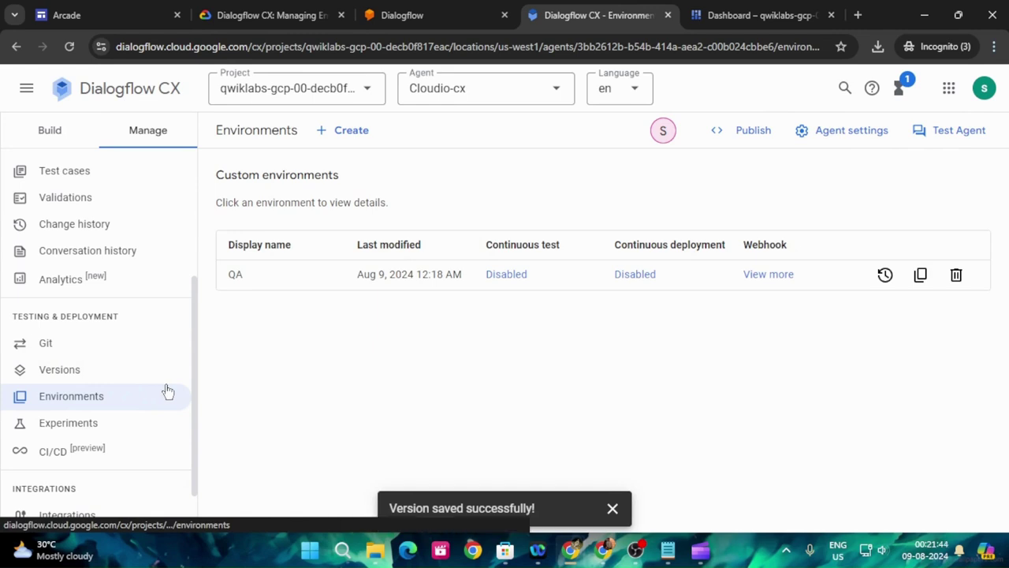
{"action": "left_click", "coordinate": [351, 131]}
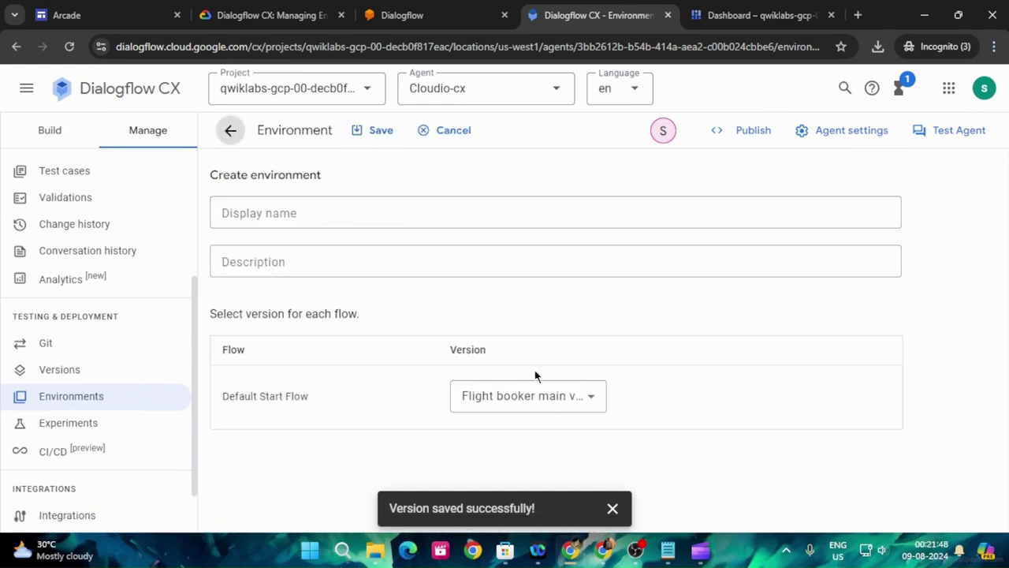
{"action": "left_click", "coordinate": [557, 398]}
{"action": "left_click", "coordinate": [551, 463]}
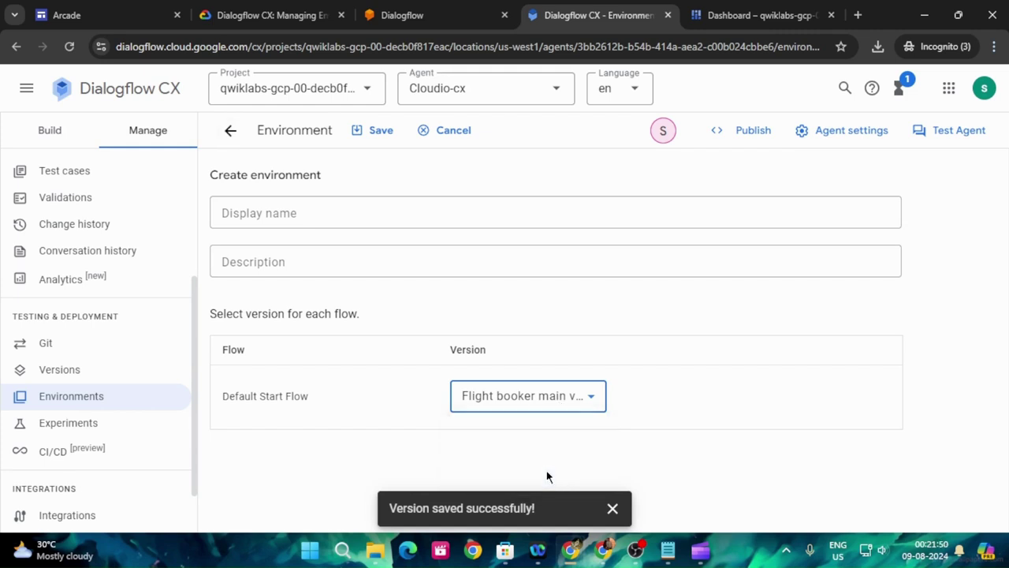
Copy the name "Dev" from Task 7 step 1 as the new environment's display name and save the environment
{"action": "left_click", "coordinate": [268, 15]}
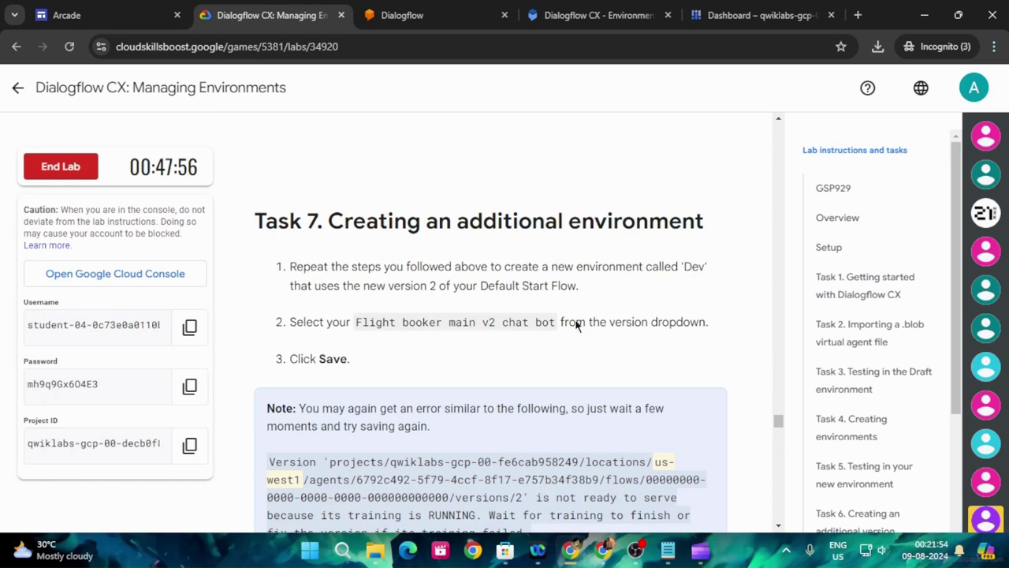
{"action": "double_click", "coordinate": [688, 268]}
{"action": "key", "text": "ctrl+c"}
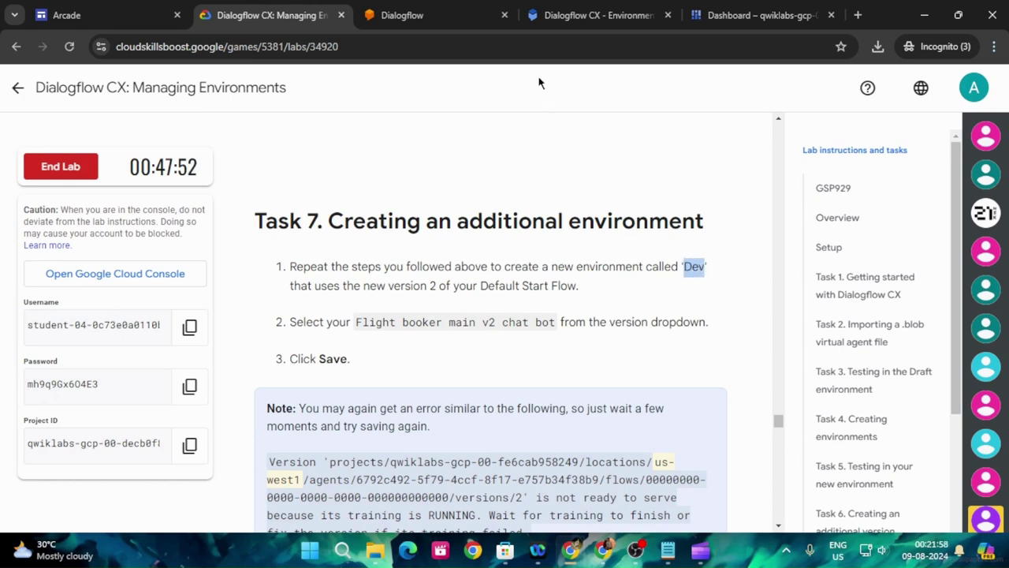
{"action": "left_click", "coordinate": [588, 15]}
{"action": "left_click", "coordinate": [301, 210]}
{"action": "key", "text": "ctrl+v"}
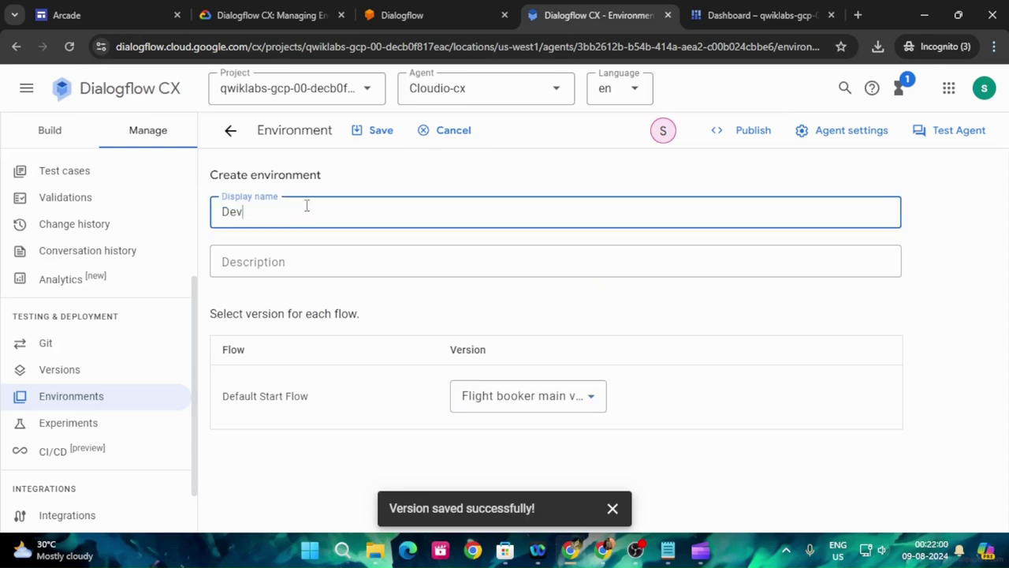
{"action": "left_click", "coordinate": [381, 130]}
Following Task 7 steps 4 to 6, open the agent simulator and set its environment to Dev
{"action": "left_click", "coordinate": [268, 15]}
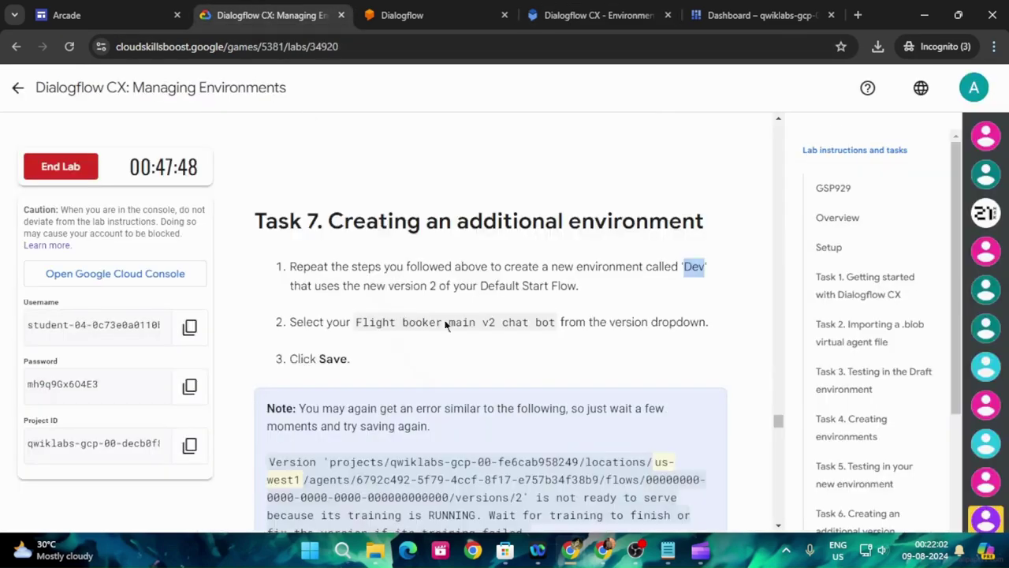
{"action": "scroll", "coordinate": [459, 356], "scroll_direction": "down", "scroll_amount": 5}
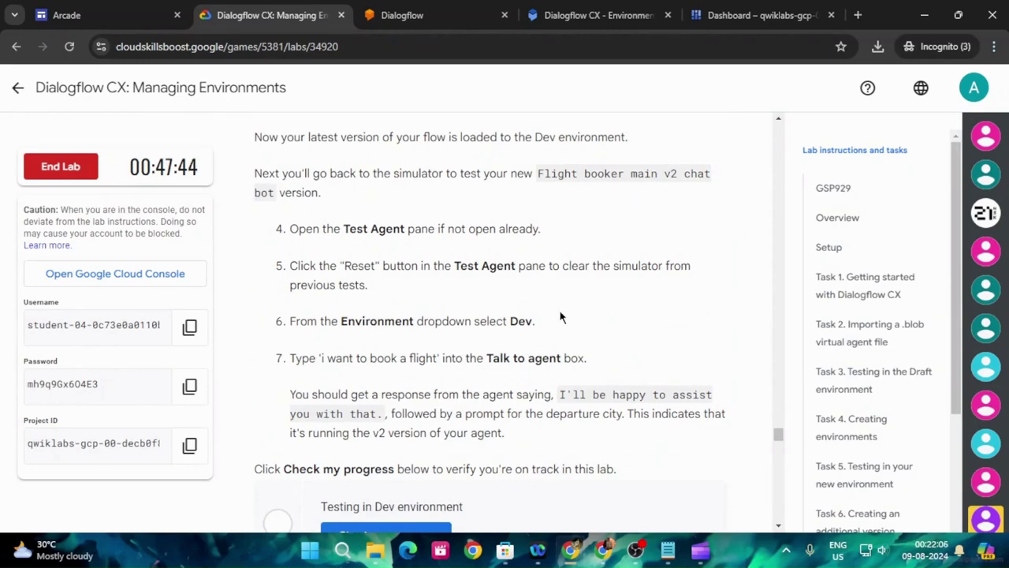
{"action": "left_click", "coordinate": [552, 11]}
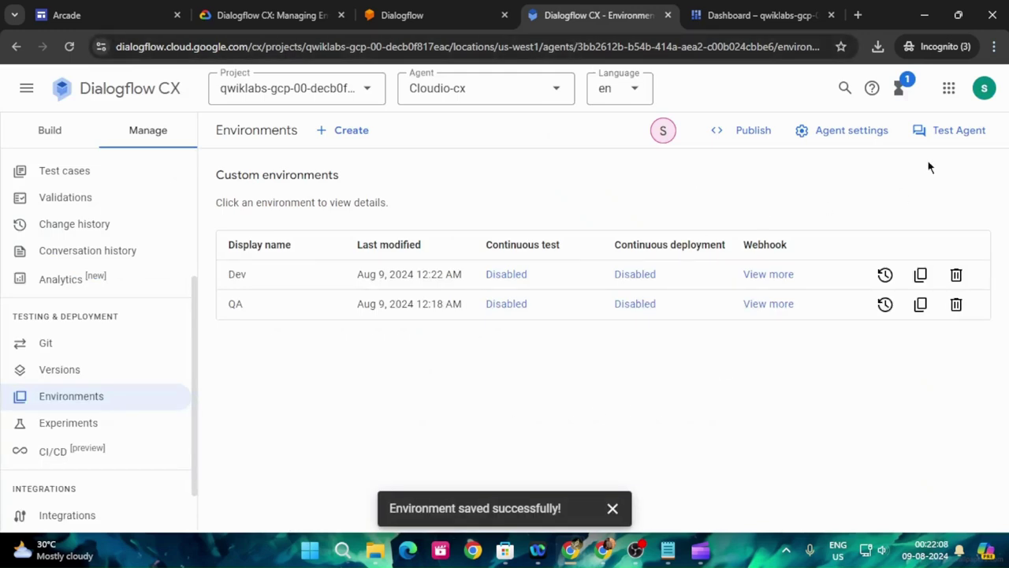
{"action": "left_click", "coordinate": [946, 130]}
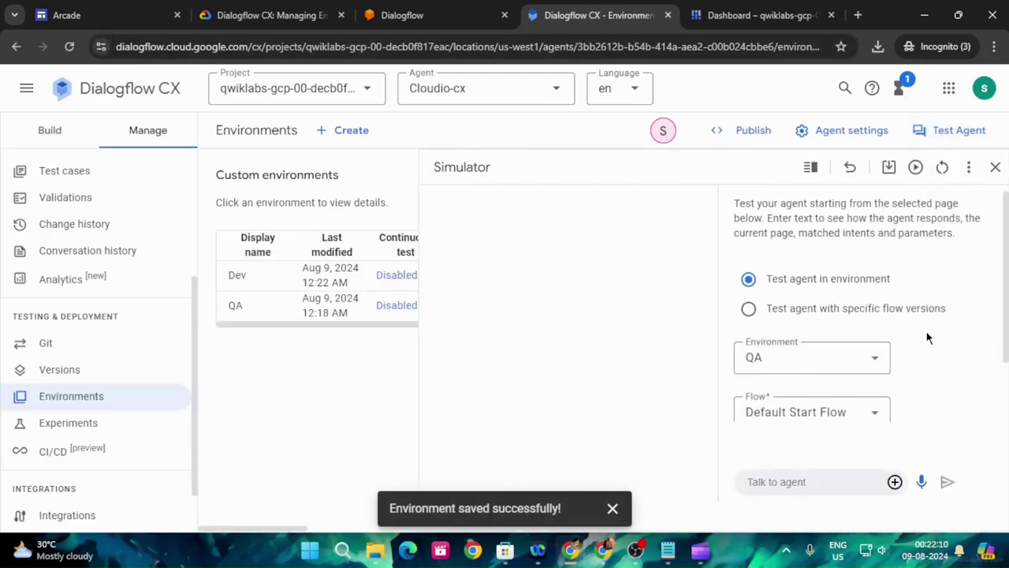
{"action": "left_click", "coordinate": [798, 368]}
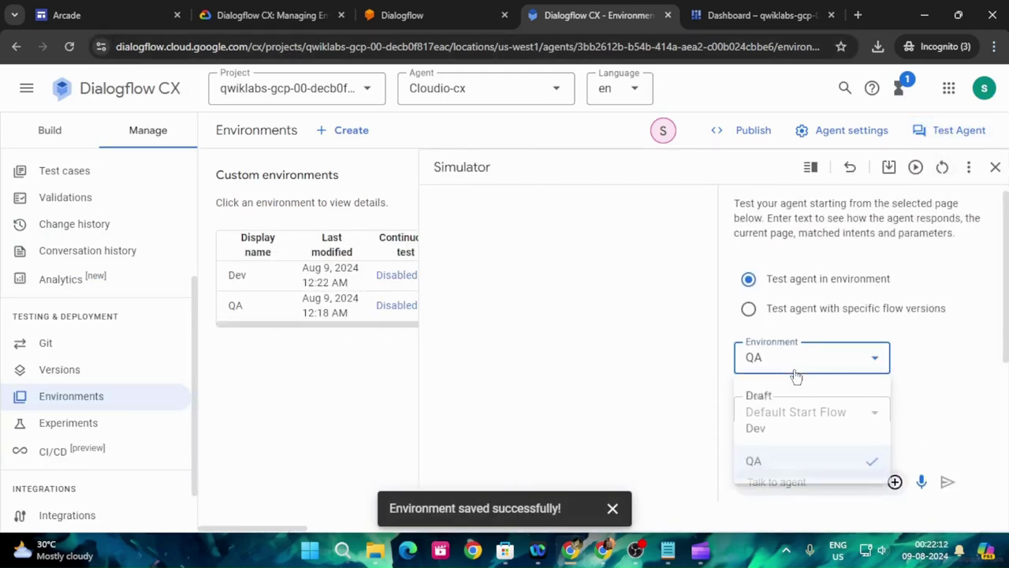
{"action": "left_click", "coordinate": [771, 435]}
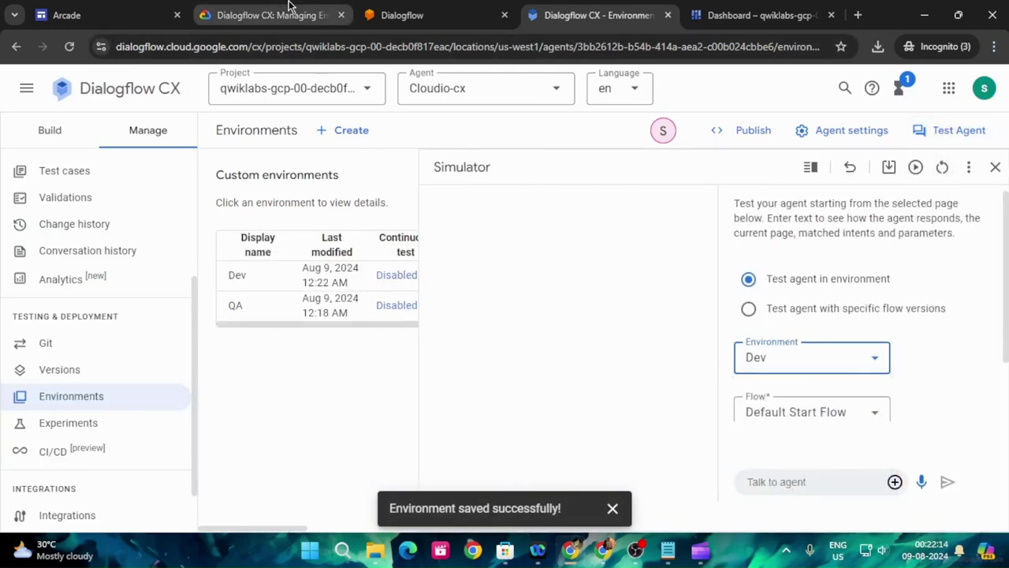
Copy "i want to book a flight" from Task 7 step 7, send it to the agent in the simulator and dismiss the notification
{"action": "left_click", "coordinate": [268, 15]}
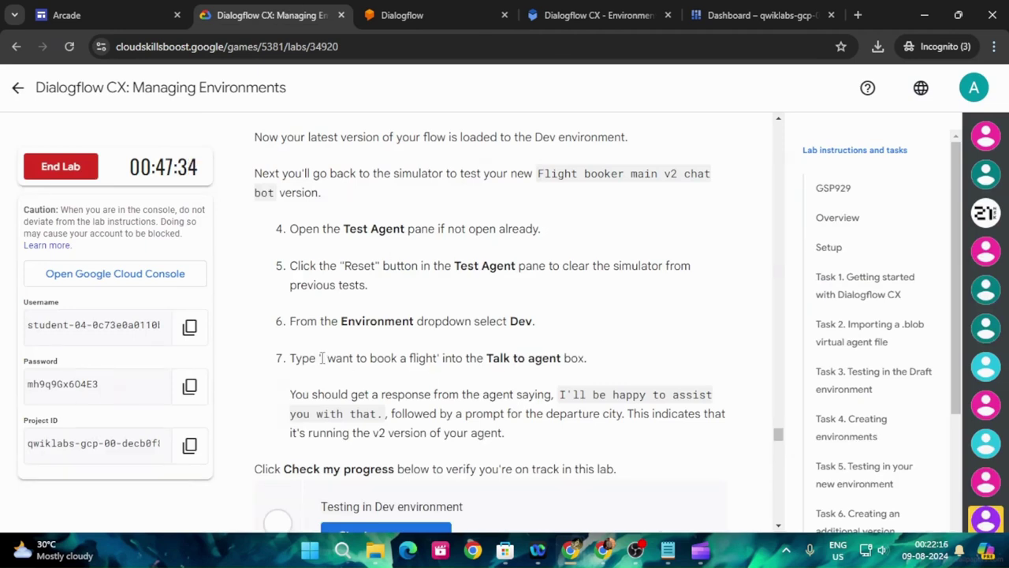
{"action": "left_click_drag", "start_coordinate": [321, 358], "coordinate": [438, 358]}
{"action": "key", "text": "ctrl+c"}
{"action": "left_click", "coordinate": [598, 15]}
{"action": "left_click", "coordinate": [796, 481]}
{"action": "key", "text": "ctrl+v"}
{"action": "left_click", "coordinate": [948, 481]}
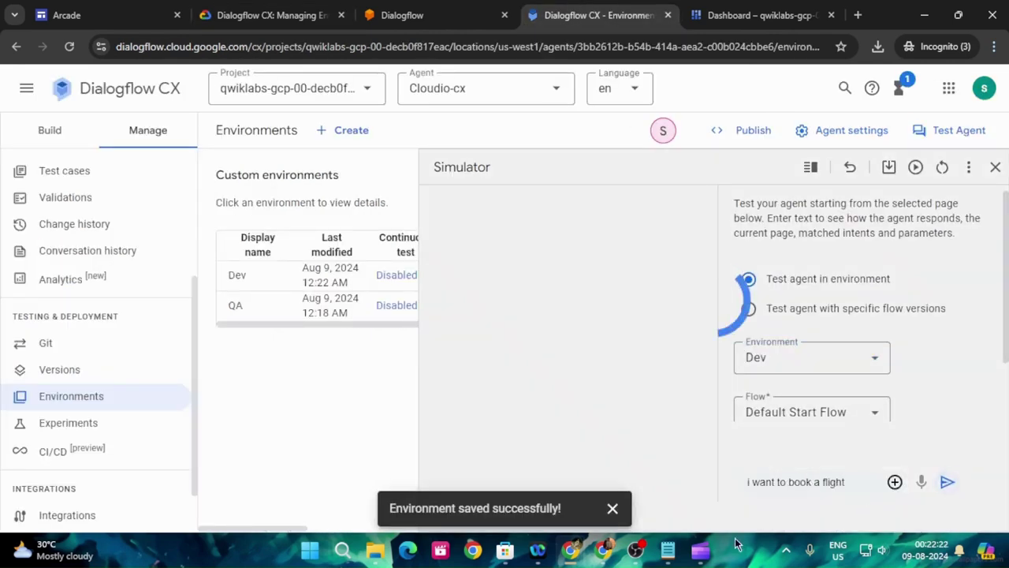
{"action": "left_click", "coordinate": [612, 509]}
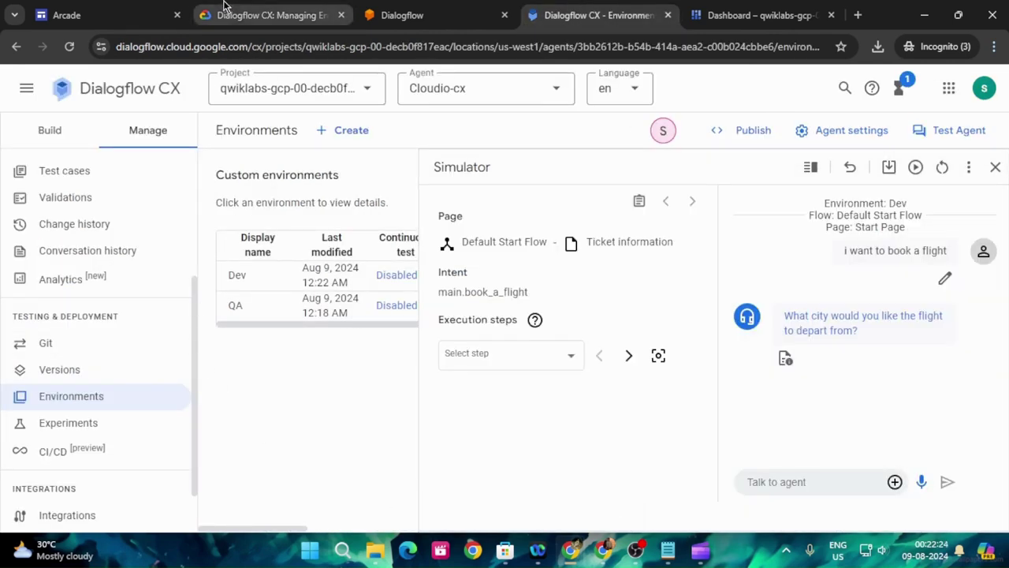
Check the lab progress for "Testing in Dev environment"
{"action": "left_click", "coordinate": [268, 15]}
{"action": "left_click", "coordinate": [409, 395]}
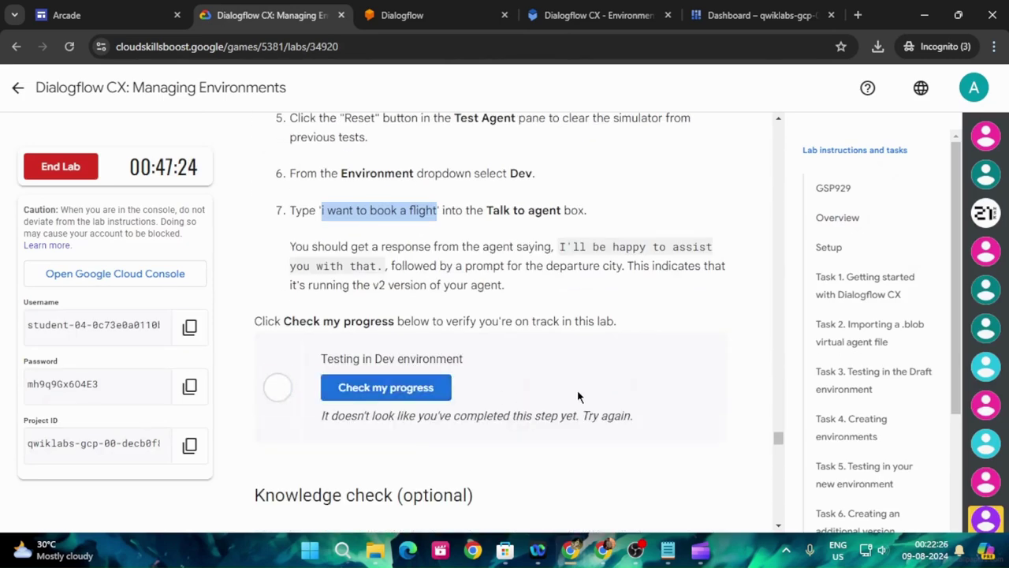
{"action": "left_click", "coordinate": [448, 392]}
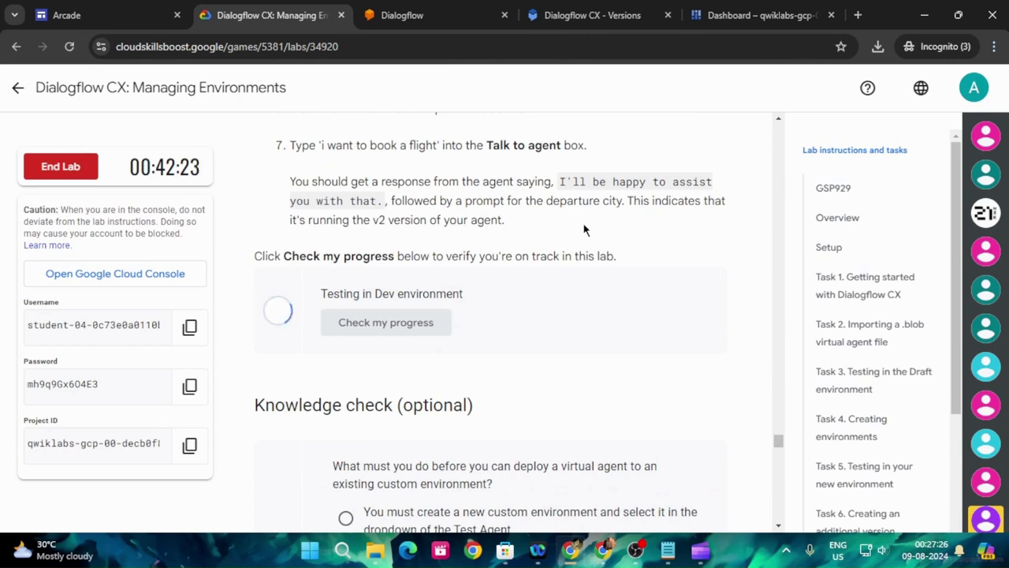
Return to the course page and expand the Bot Basics! module to examine the completion status of the Managing Environments lab
{"action": "left_click", "coordinate": [16, 87]}
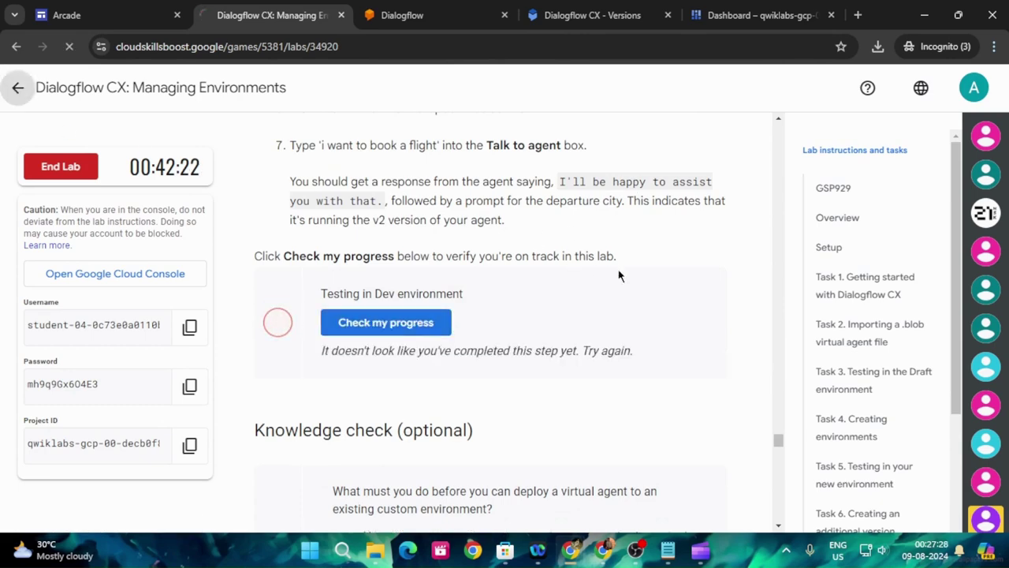
{"action": "scroll", "coordinate": [644, 279], "scroll_direction": "down", "scroll_amount": 15}
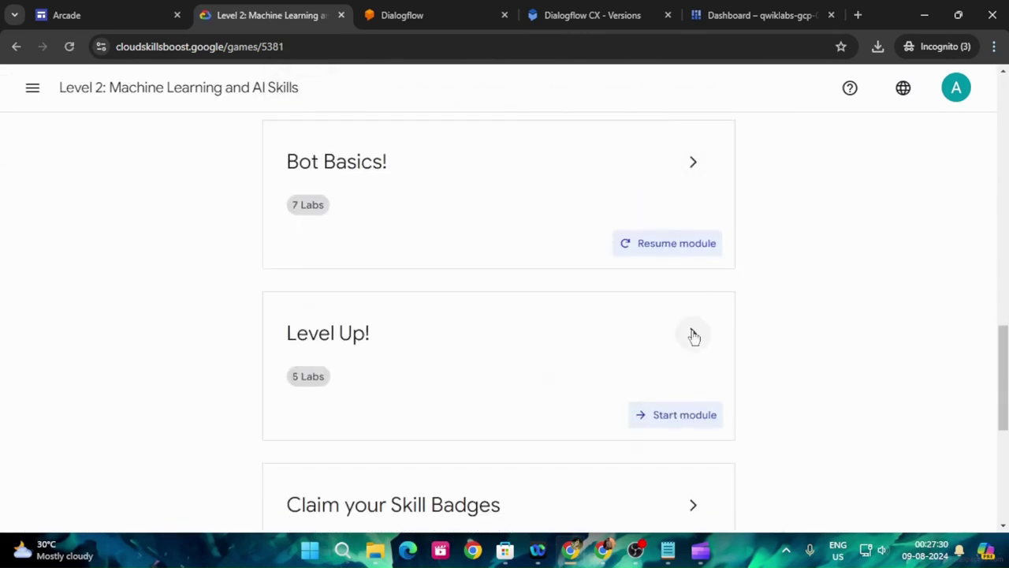
{"action": "left_click", "coordinate": [693, 162]}
{"action": "scroll", "coordinate": [693, 234], "scroll_direction": "down", "scroll_amount": 6}
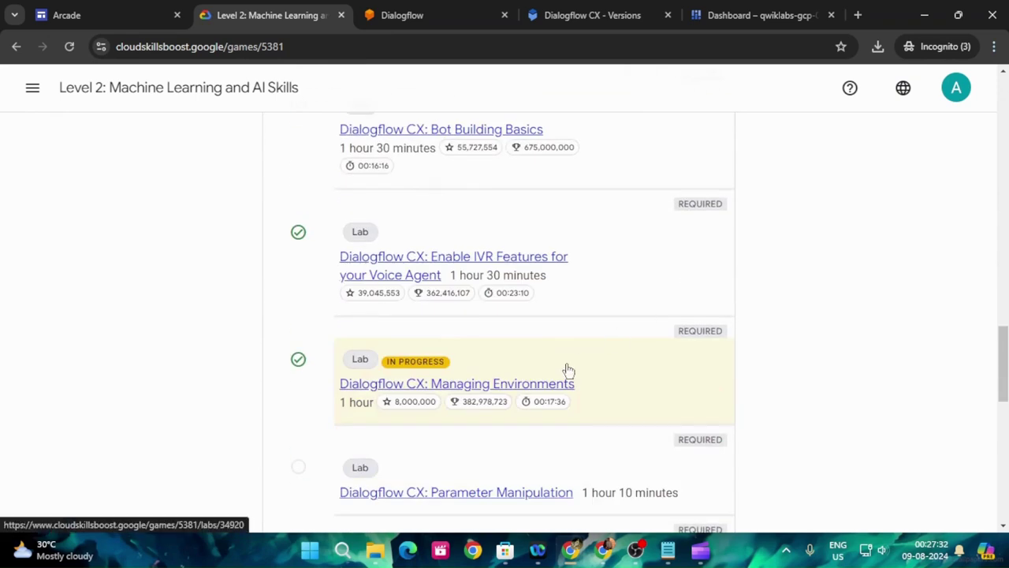
{"action": "scroll", "coordinate": [565, 368], "scroll_direction": "down", "scroll_amount": 2}
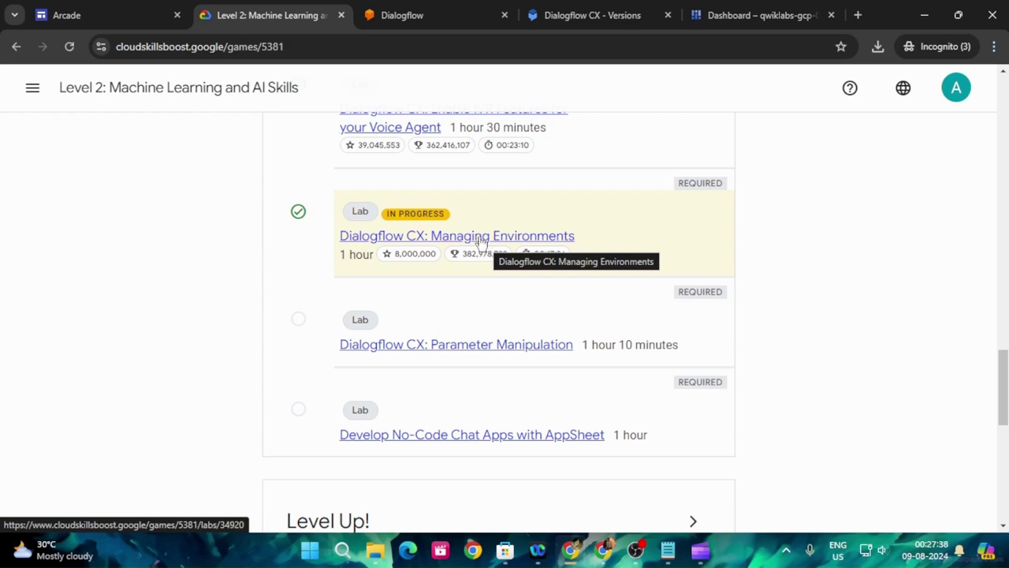
Reopen the Dialogflow CX: Managing Environments lab and end it, confirming the request
{"action": "left_click", "coordinate": [482, 242]}
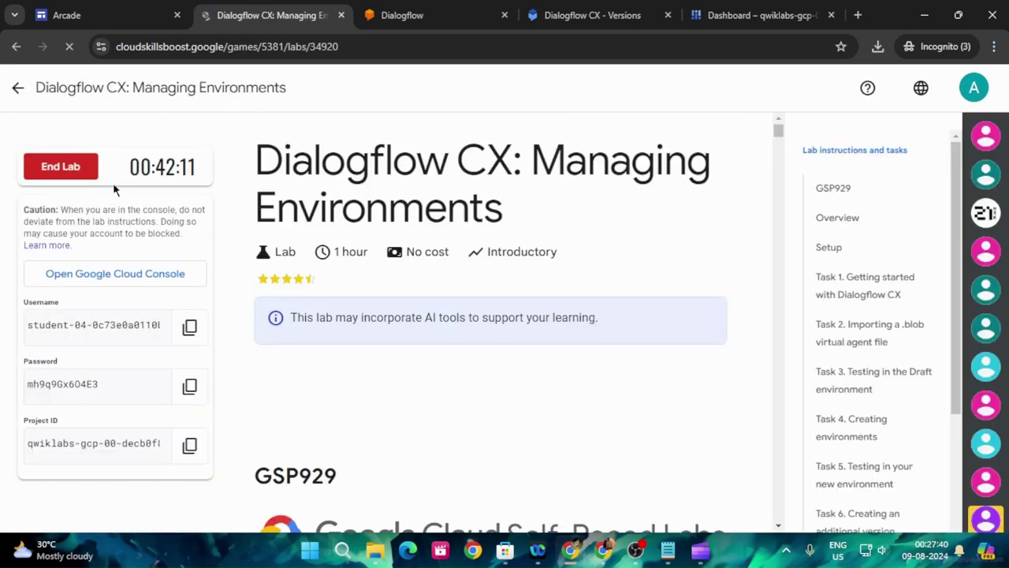
{"action": "left_click", "coordinate": [80, 165]}
{"action": "left_click", "coordinate": [656, 350]}
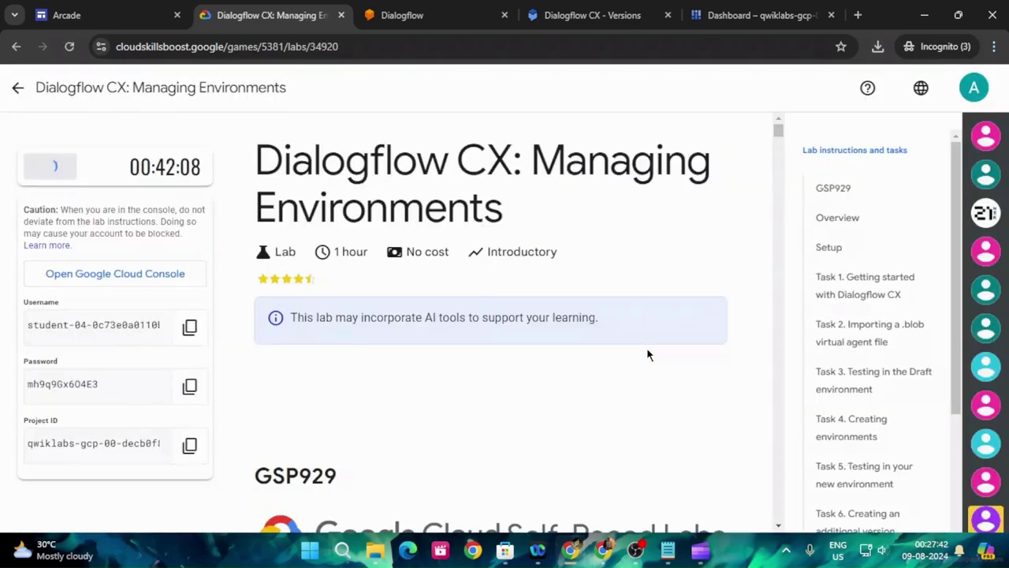